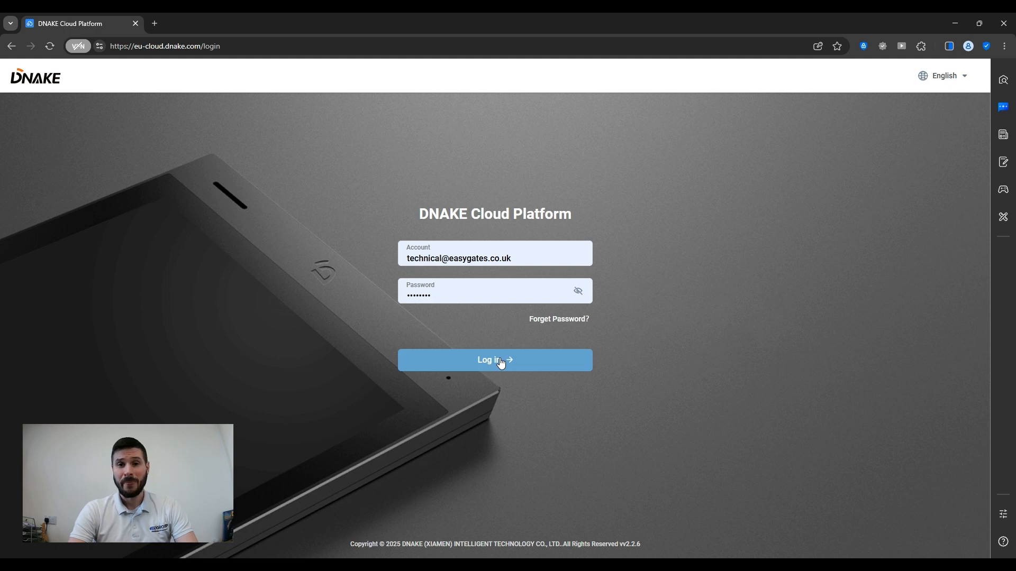
# - Log in to DNAKE Cloud Platform with the prefilled installer account and password
pyautogui.click(501, 362)
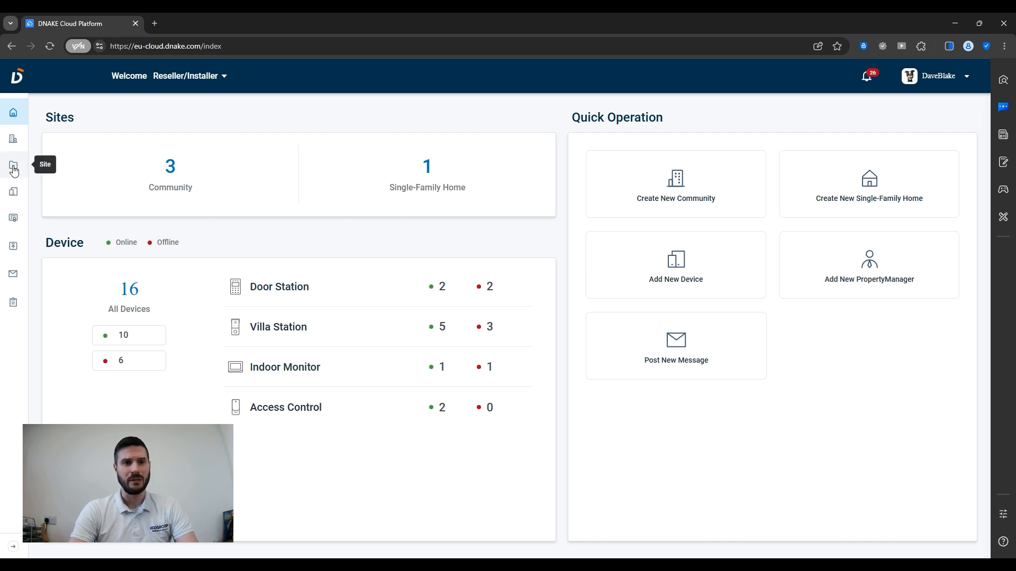
# - Go to the Site page listing TSE 2025, EasyGates Direct Demo and DEMO CASE
pyautogui.click(14, 170)
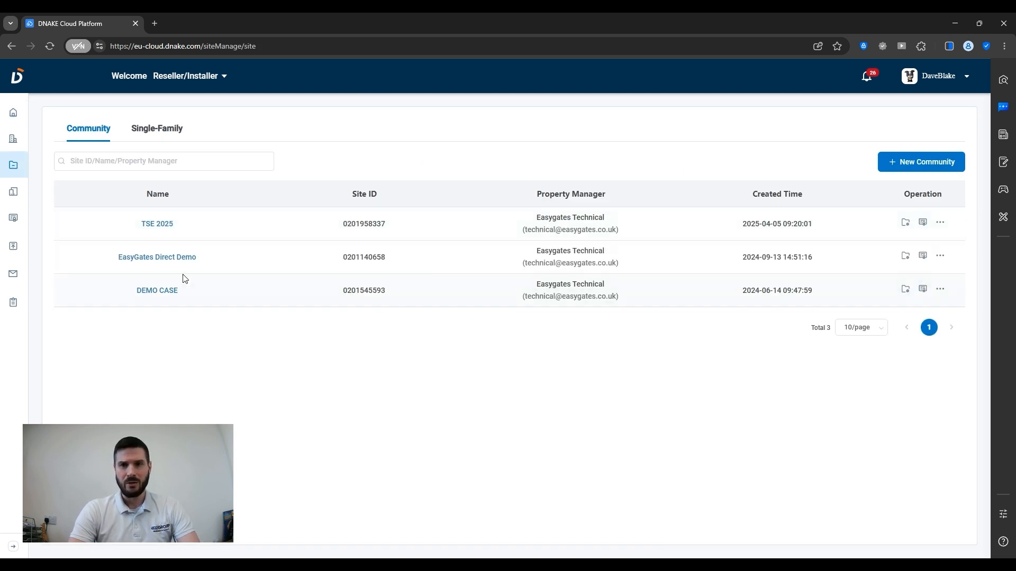
pyautogui.click(165, 135)
pyautogui.click(86, 136)
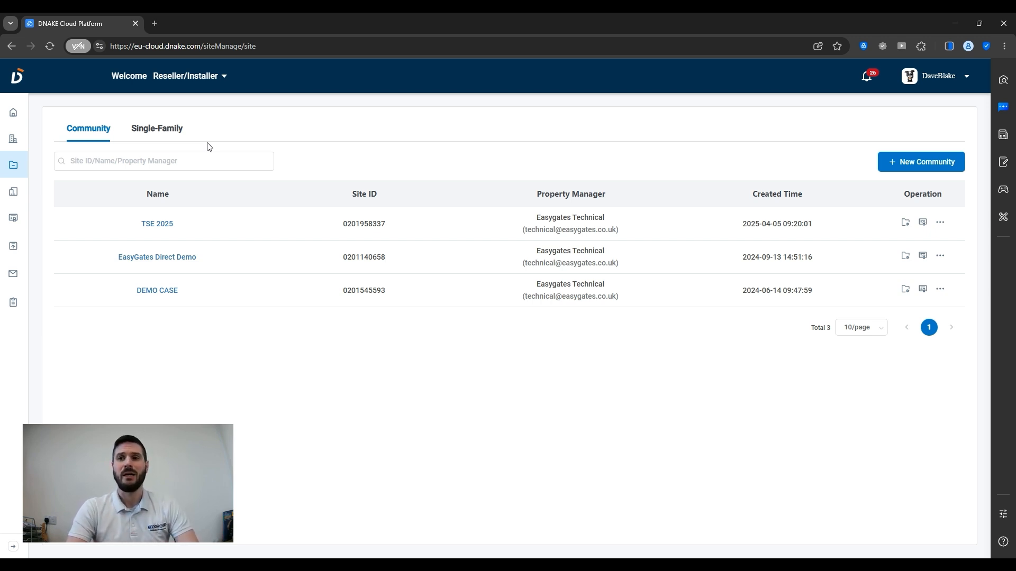
# - Start a new community and name it 'Test 123'
pyautogui.click(921, 163)
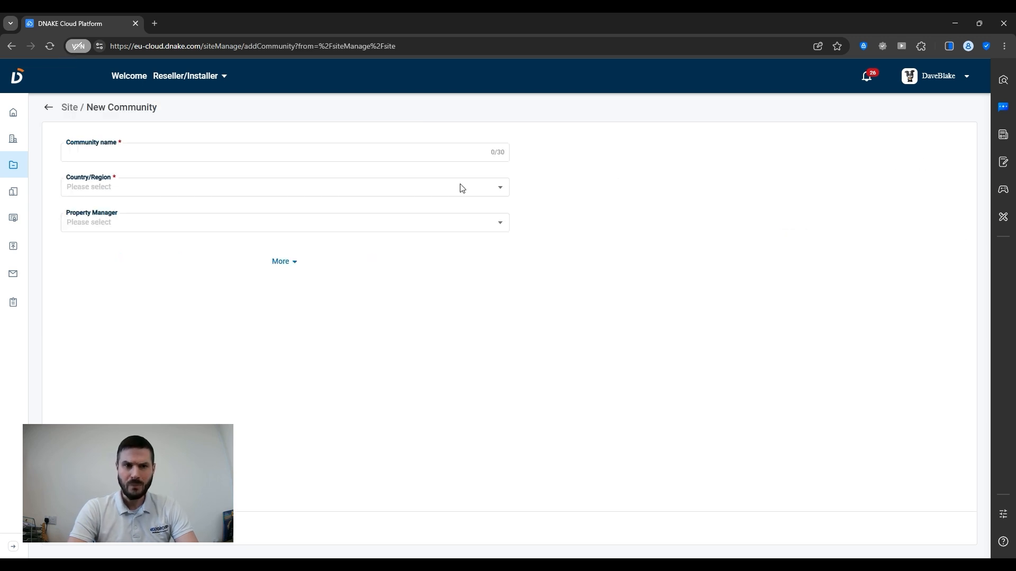
pyautogui.click(198, 159)
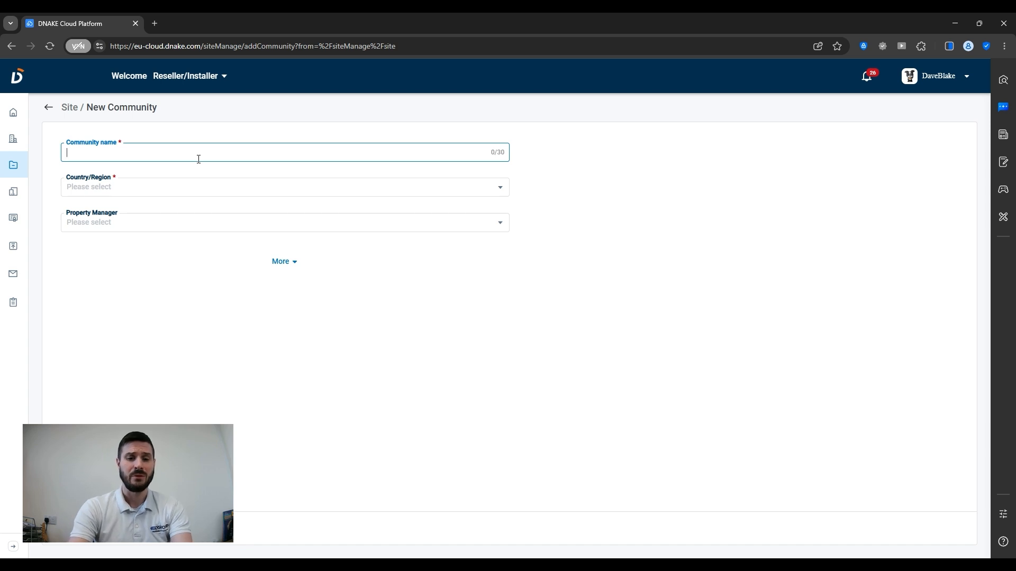
pyautogui.write('Est')
pyautogui.press('BackSpace')
pyautogui.press('BackSpace')
pyautogui.press('BackSpace')
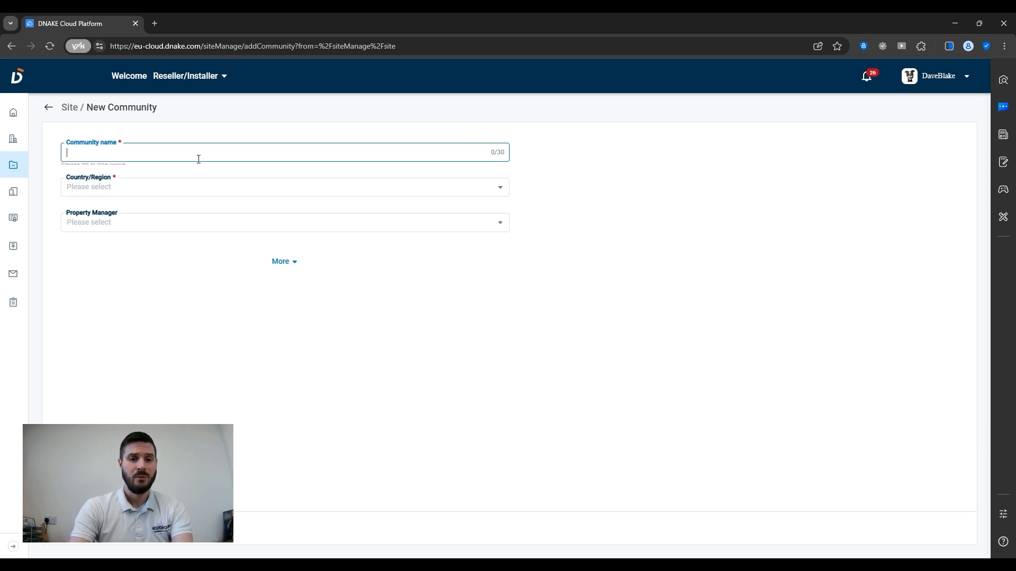
pyautogui.write('Test 123')
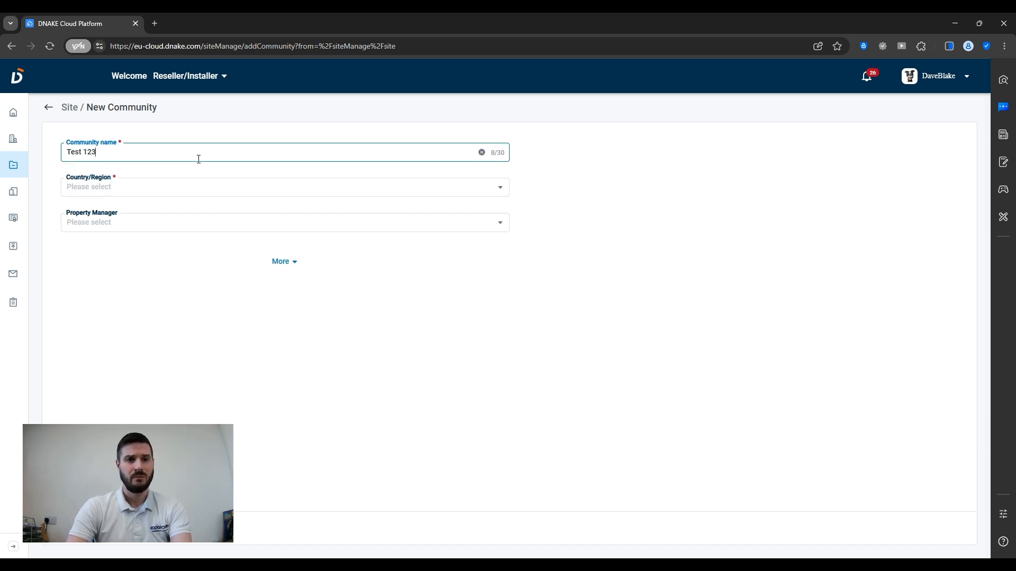
# - Set the community's region to UK / UTC+00:00 (Atlantic/Azores)
pyautogui.click(148, 195)
pyautogui.write('uk')
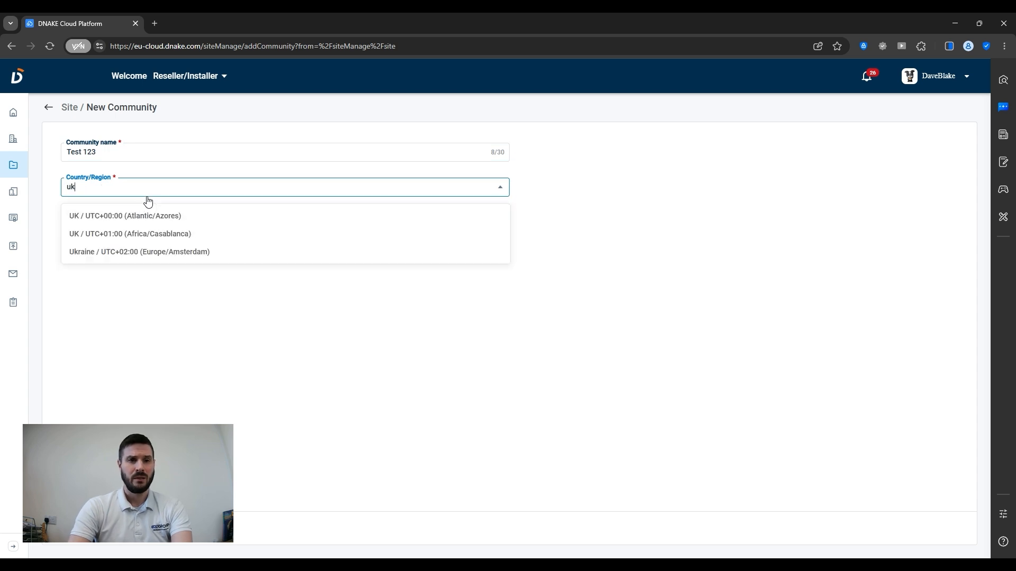
pyautogui.click(154, 217)
pyautogui.click(138, 220)
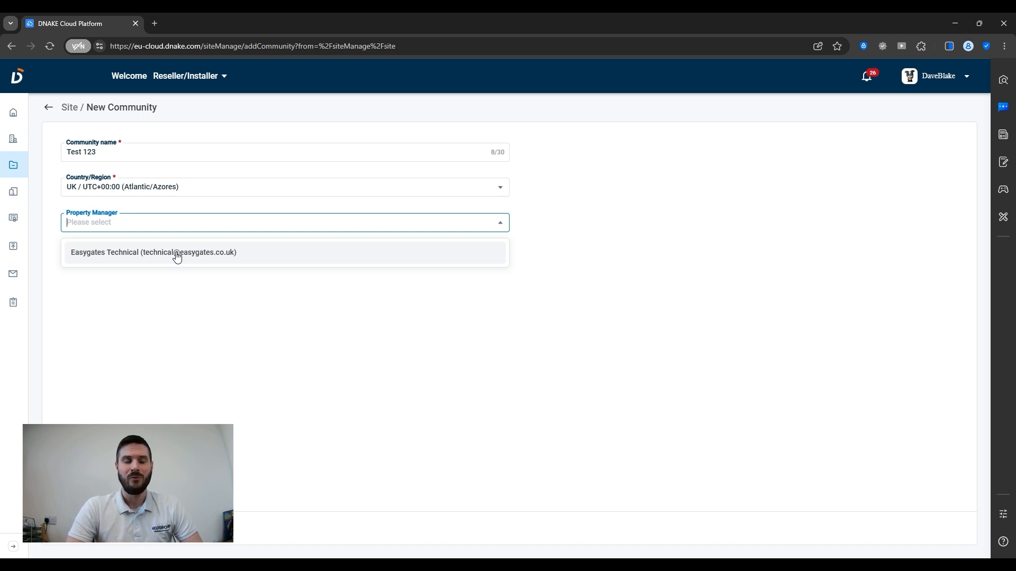
# - Assign Easygates Technical as property manager and expand the form's additional settings
pyautogui.click(177, 257)
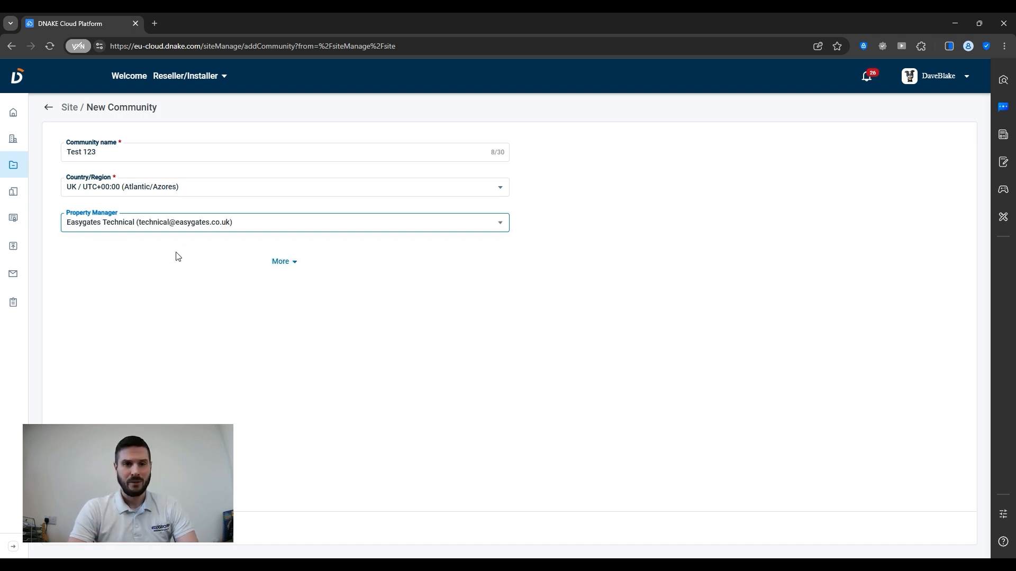
pyautogui.click(292, 269)
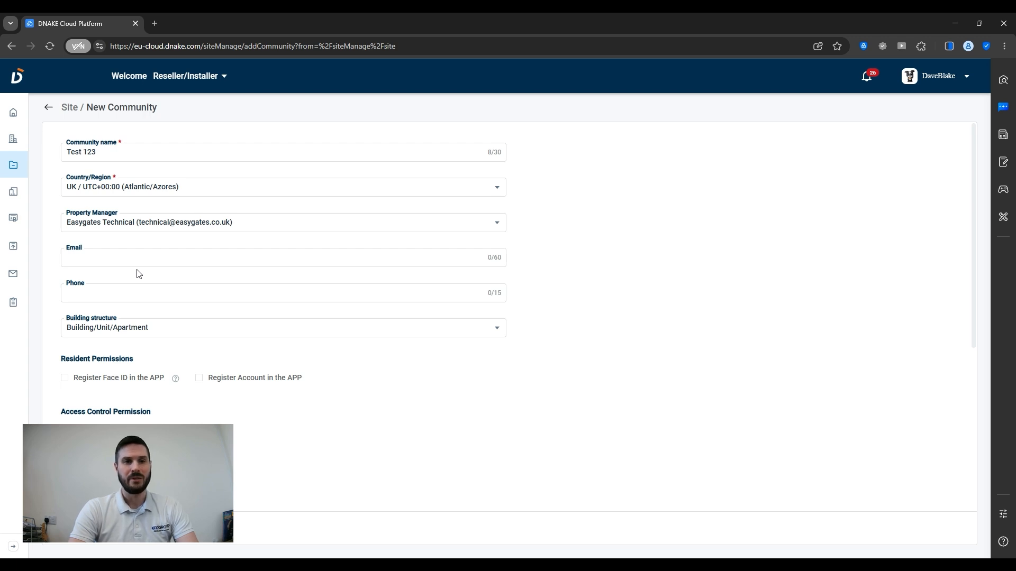
pyautogui.scroll(-1, 139, 273)
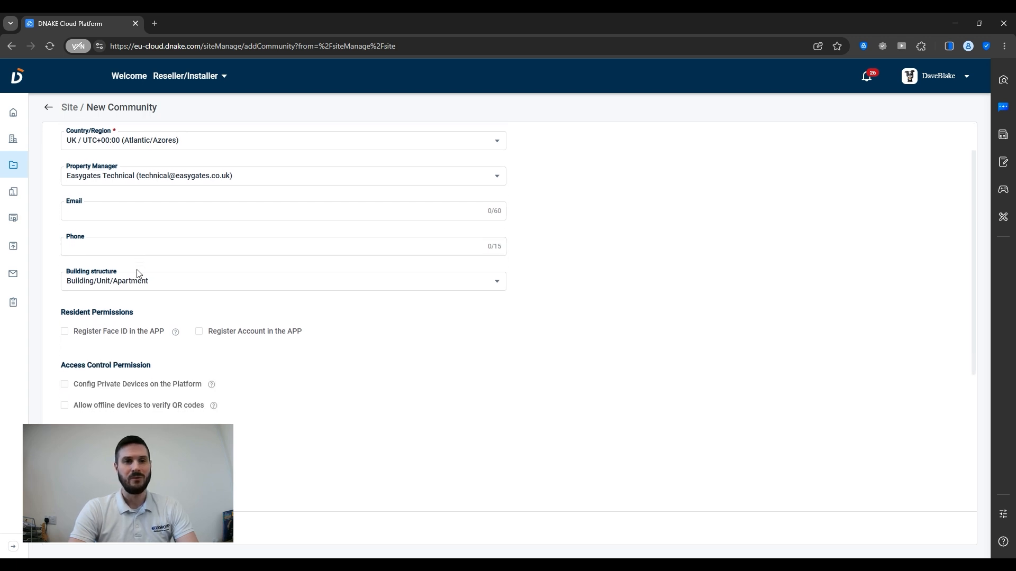
pyautogui.click(113, 284)
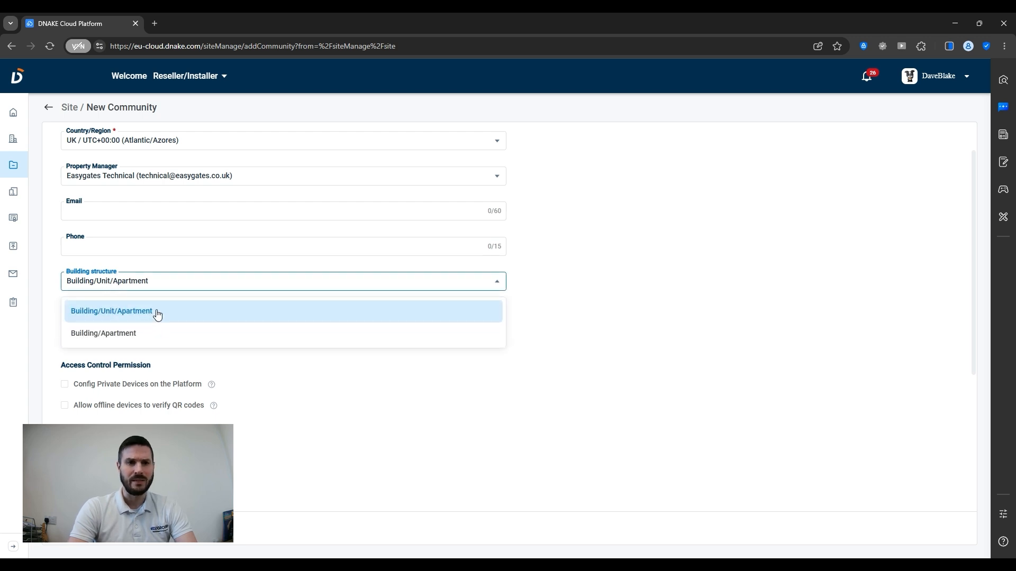
# - Choose Building/Apartment as building structure and enable Register Face ID in the APP
pyautogui.click(134, 340)
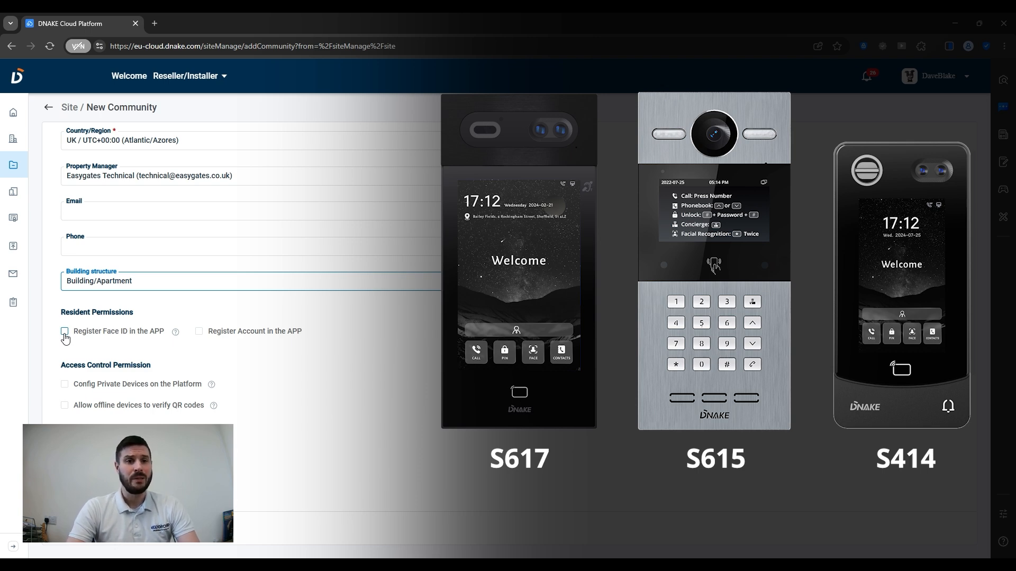
pyautogui.click(65, 332)
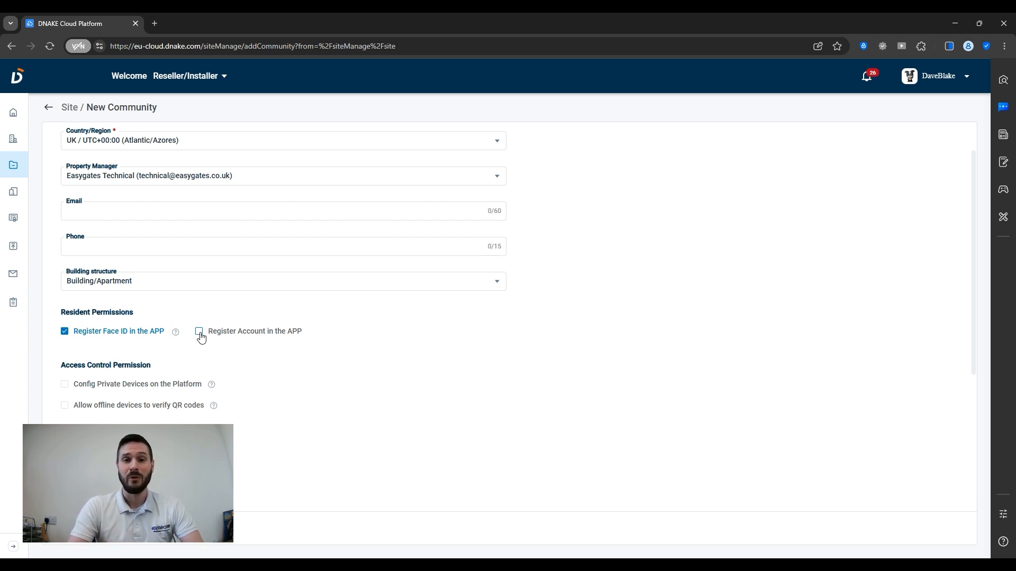
pyautogui.click(200, 333)
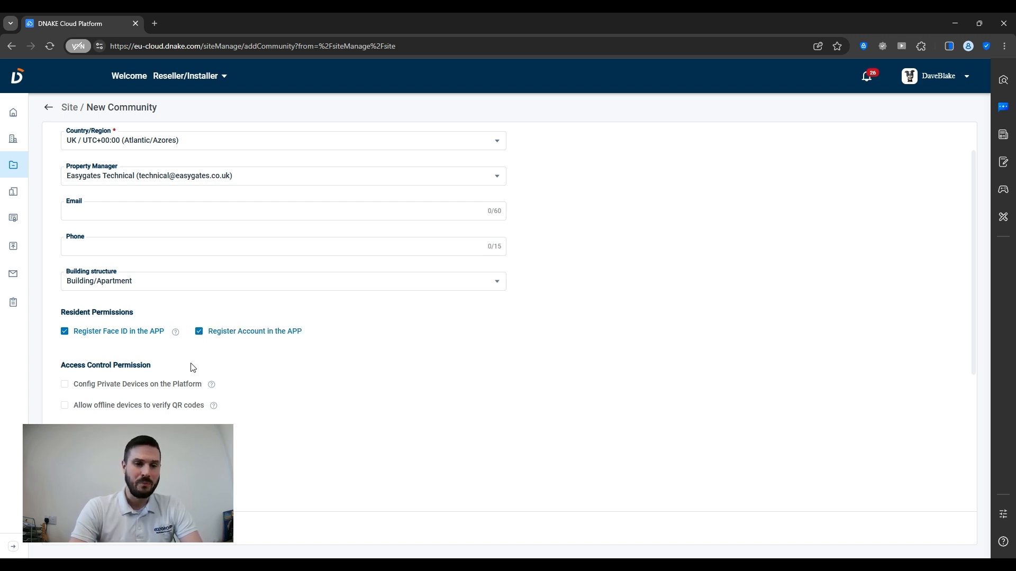
pyautogui.scroll(-1, 193, 368)
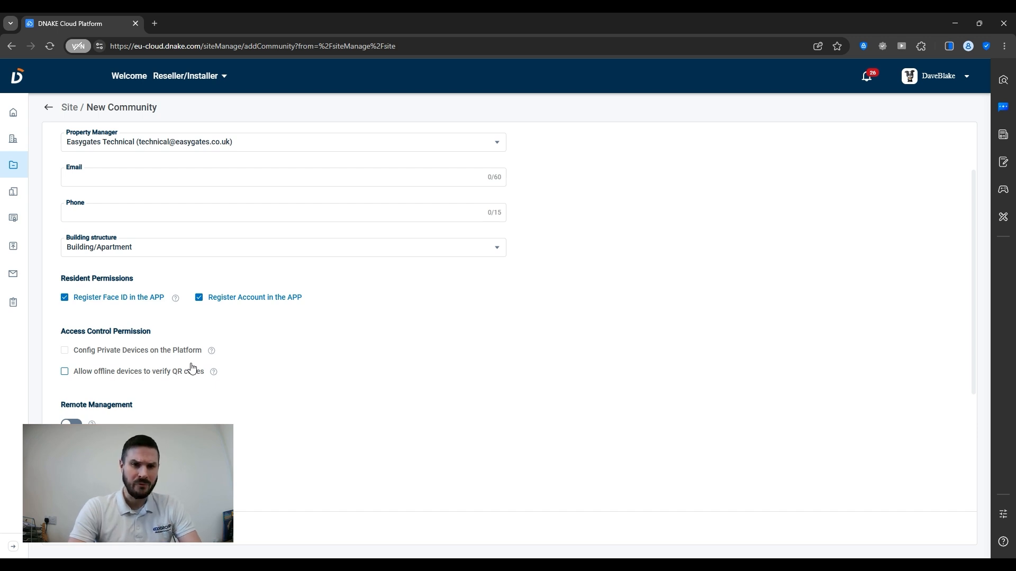
pyautogui.click(64, 351)
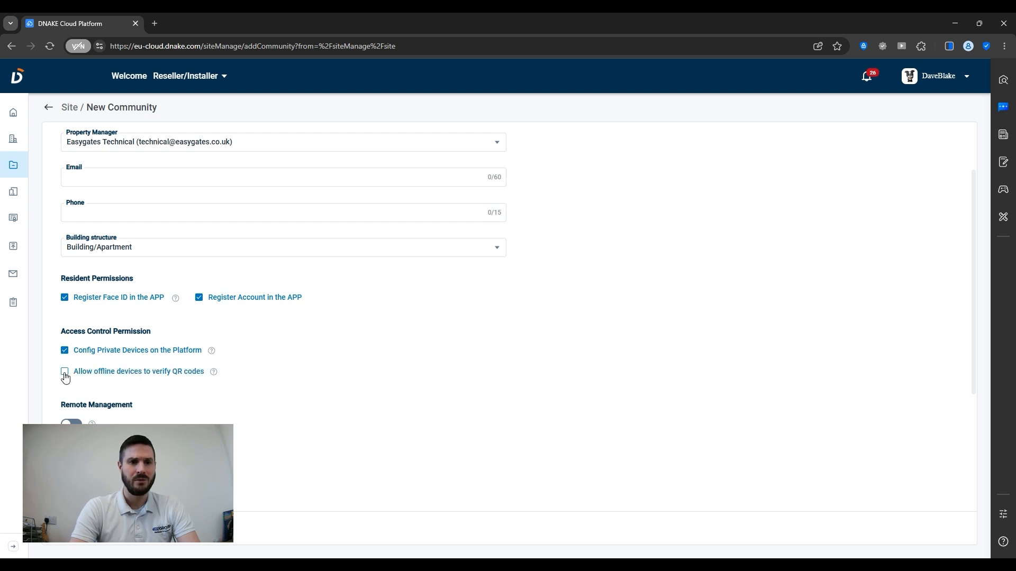
pyautogui.click(64, 372)
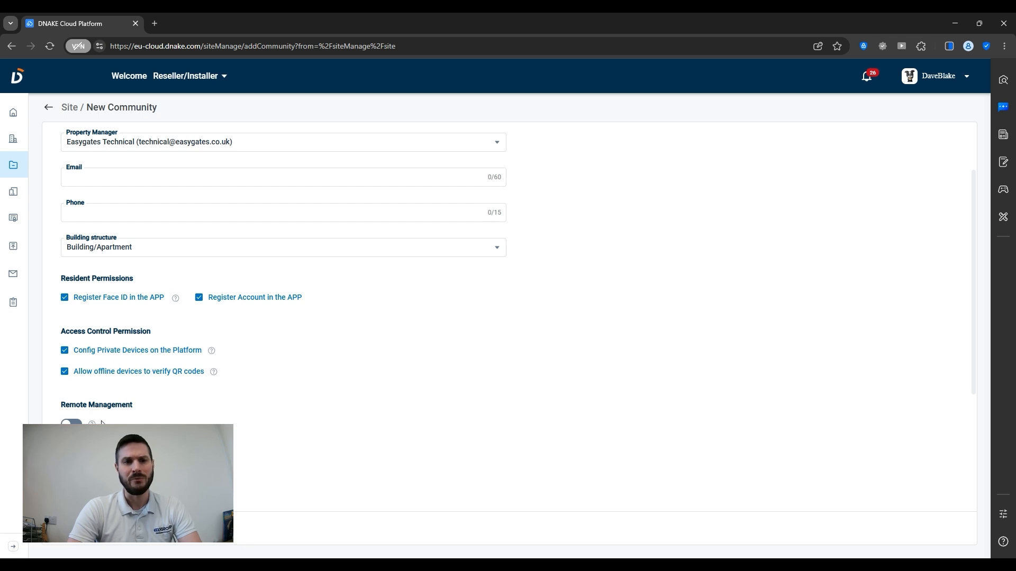
pyautogui.scroll(-1, 117, 412)
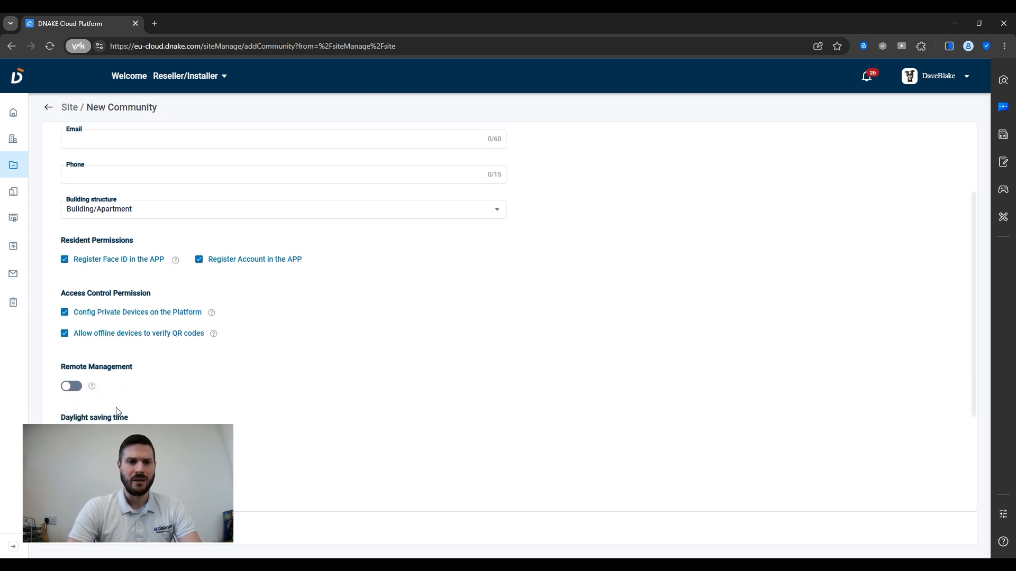
pyautogui.scroll(-1, 117, 412)
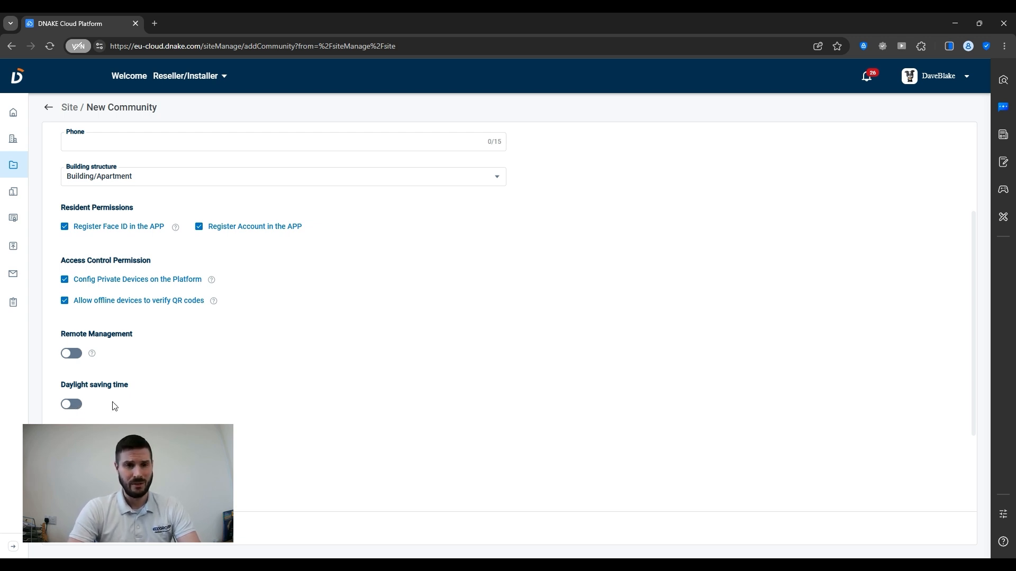
pyautogui.scroll(-2, 115, 406)
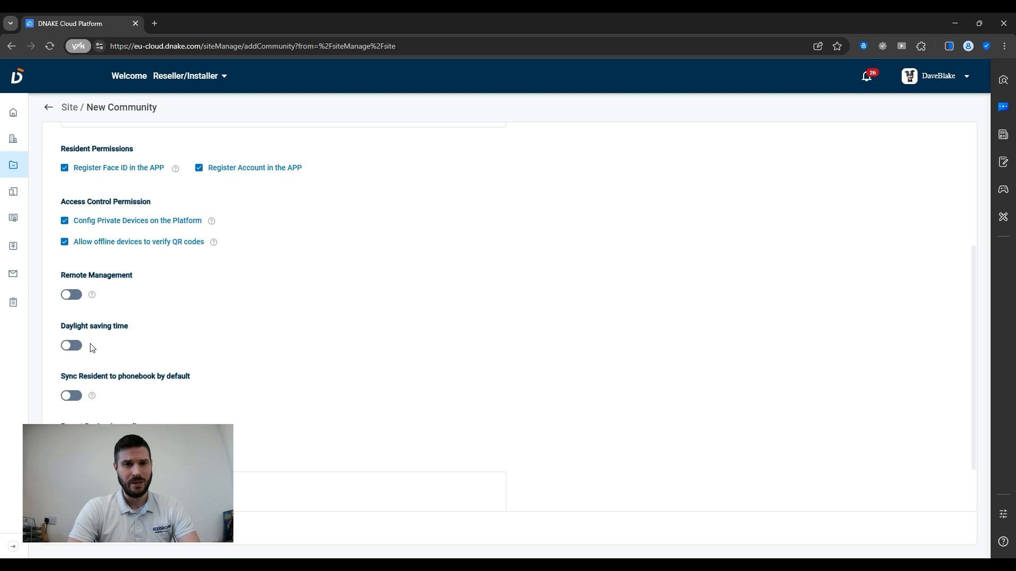
pyautogui.scroll(-1, 131, 421)
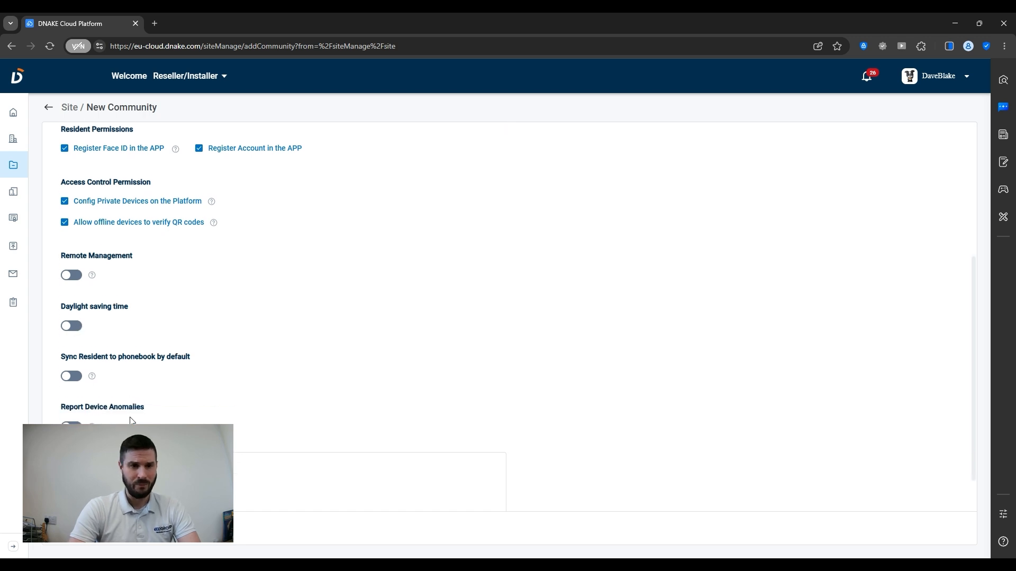
pyautogui.scroll(-1, 132, 421)
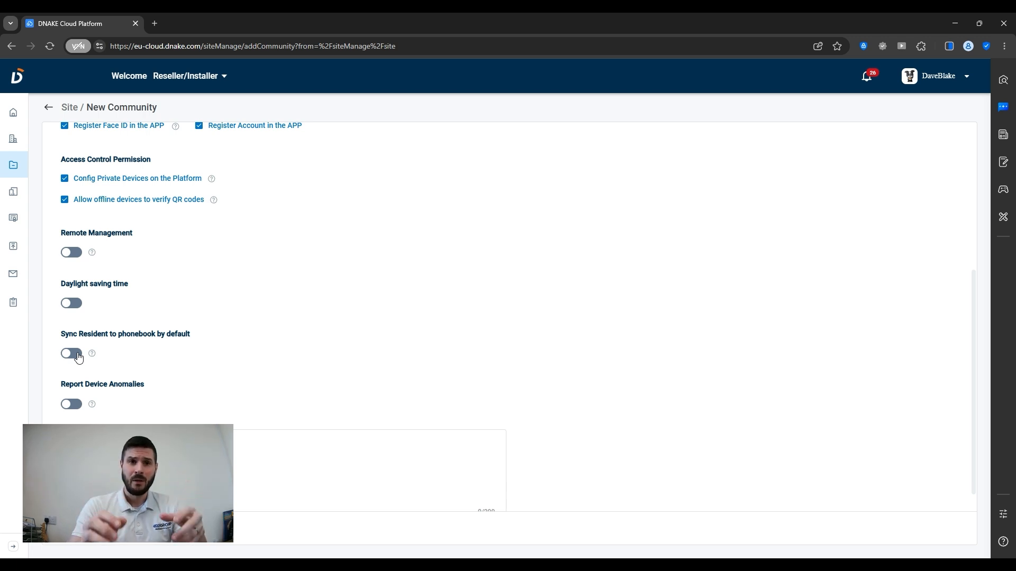
pyautogui.moveTo(219, 79)
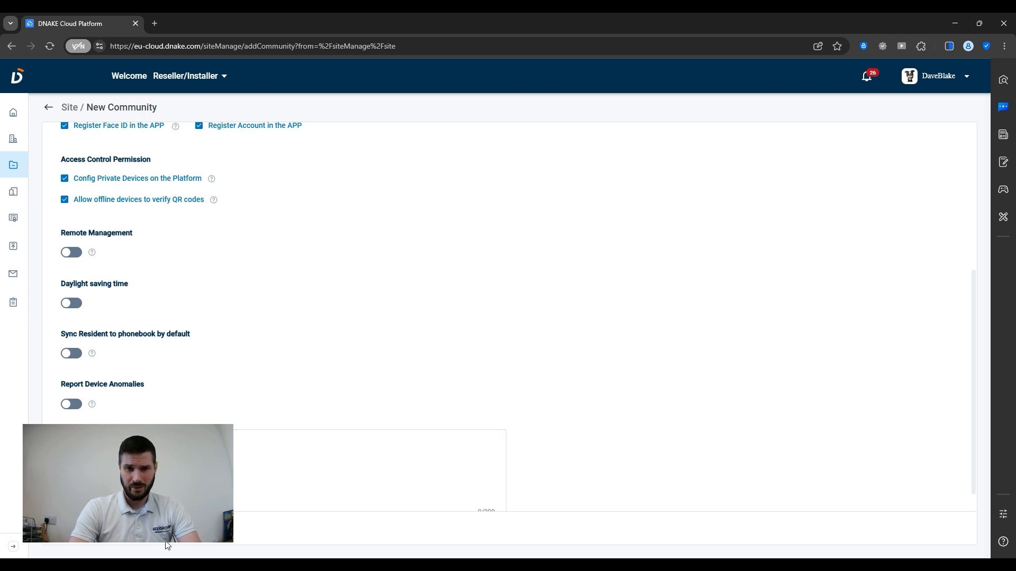
# - Confirm the New Community form to create the Test 123 community
pyautogui.scroll(5, 239, 379)
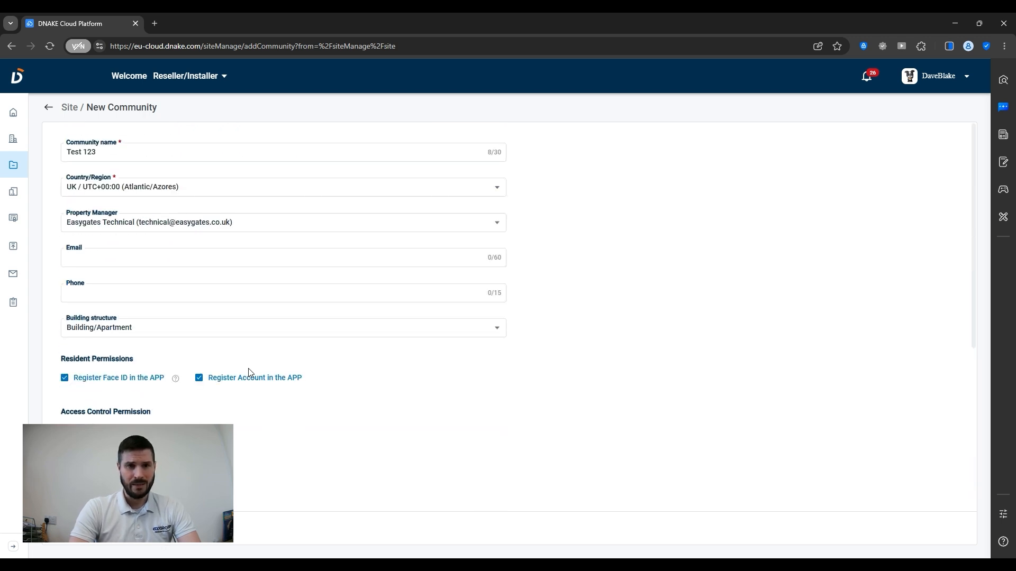
pyautogui.scroll(-5, 249, 374)
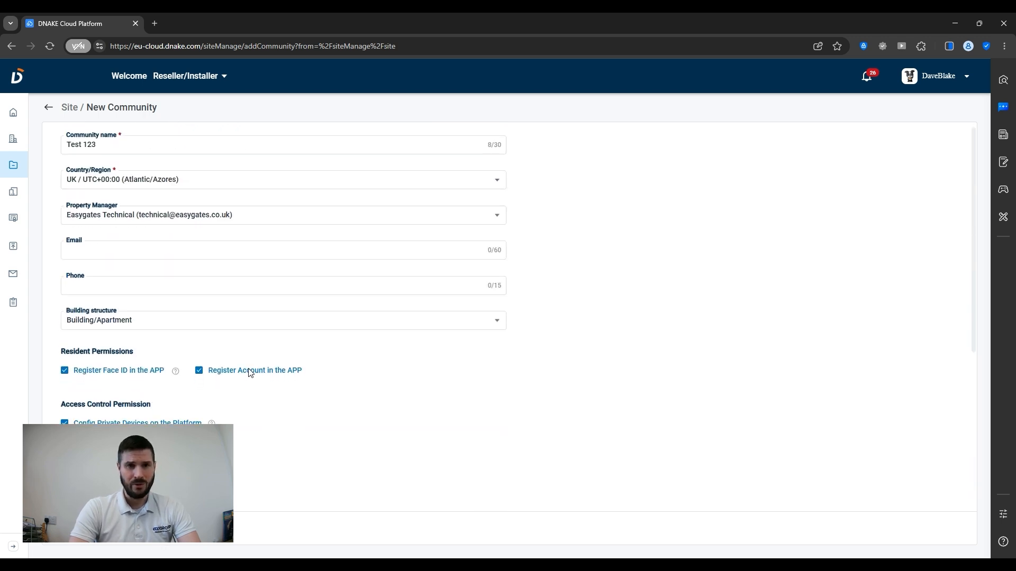
pyautogui.click(155, 533)
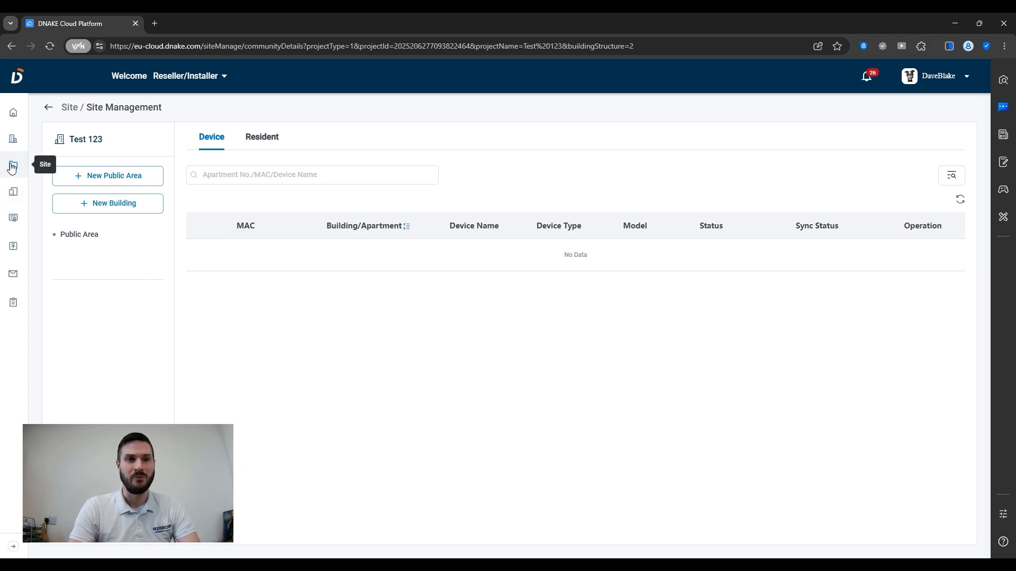
# - Allocate one additional With Indoor Monitor licence to Test 123 in Licence Management
pyautogui.click(12, 168)
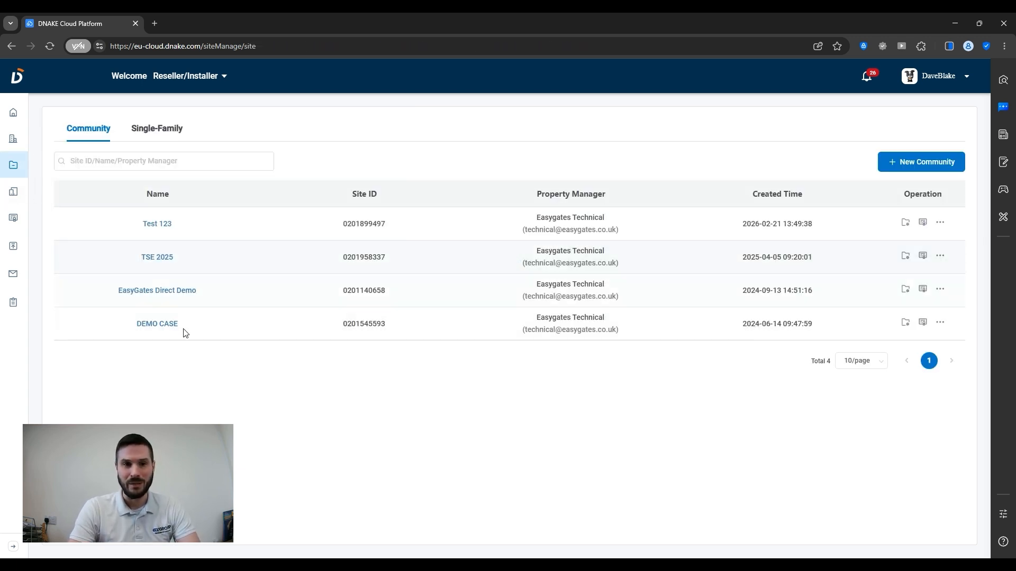
pyautogui.click(923, 223)
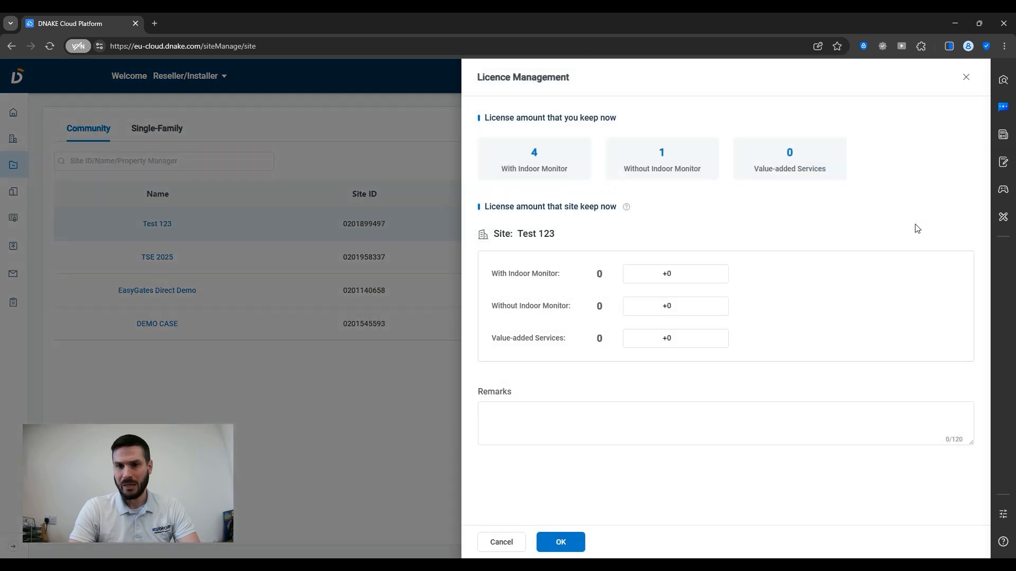
pyautogui.click(670, 274)
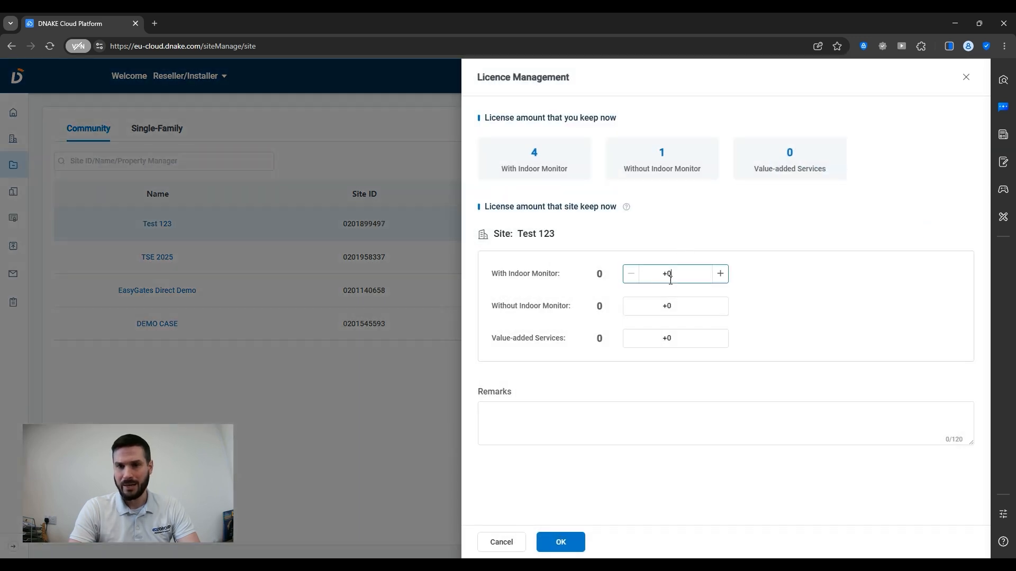
pyautogui.doubleClick(669, 274)
pyautogui.write('1')
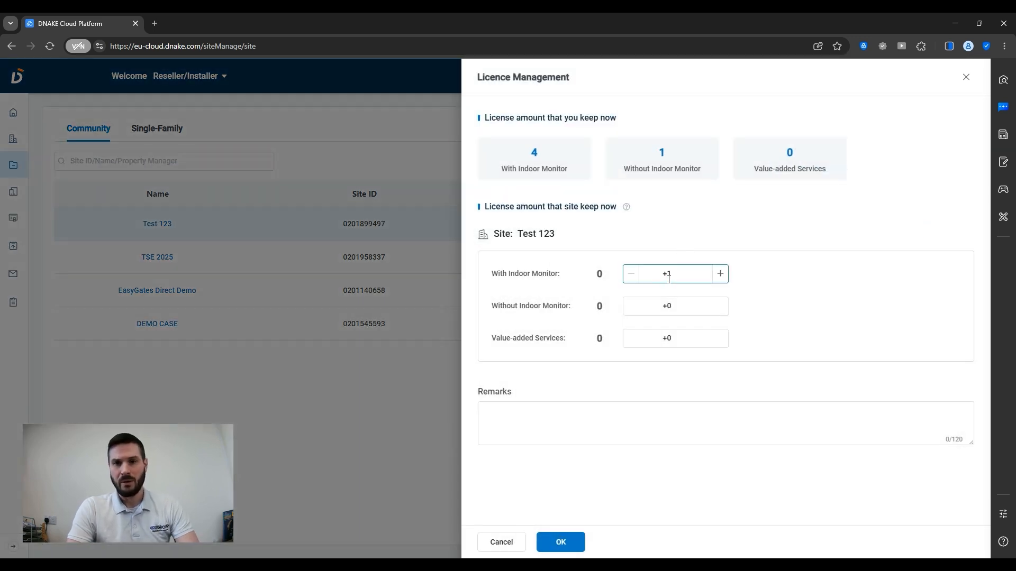
pyautogui.click(570, 549)
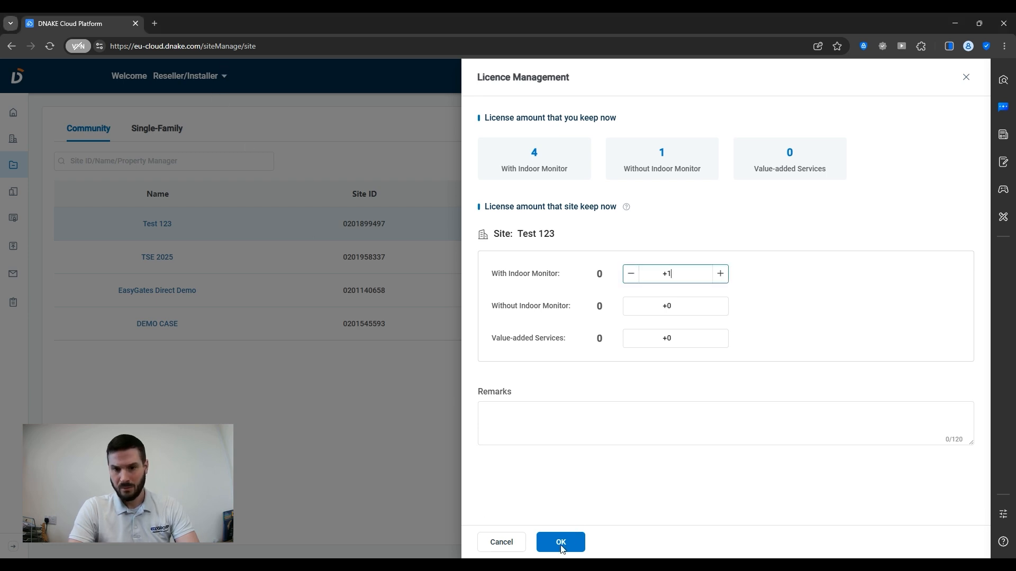
pyautogui.click(743, 481)
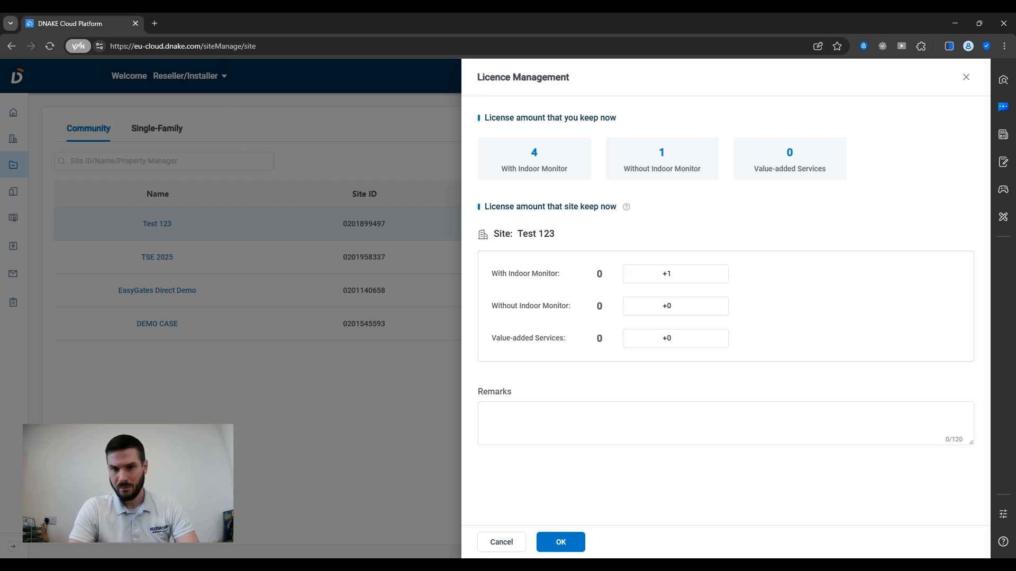
pyautogui.click(688, 280)
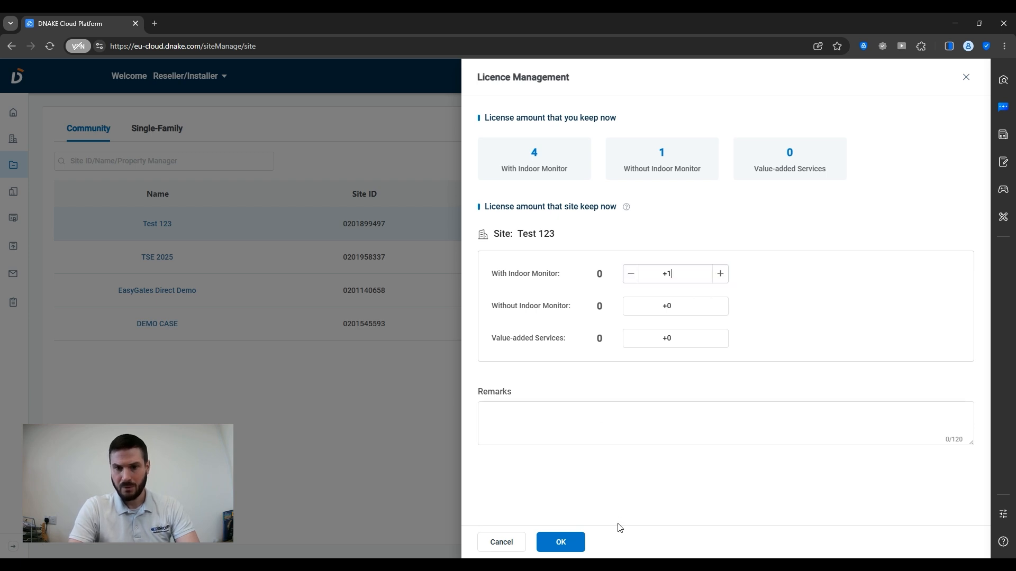
pyautogui.click(562, 541)
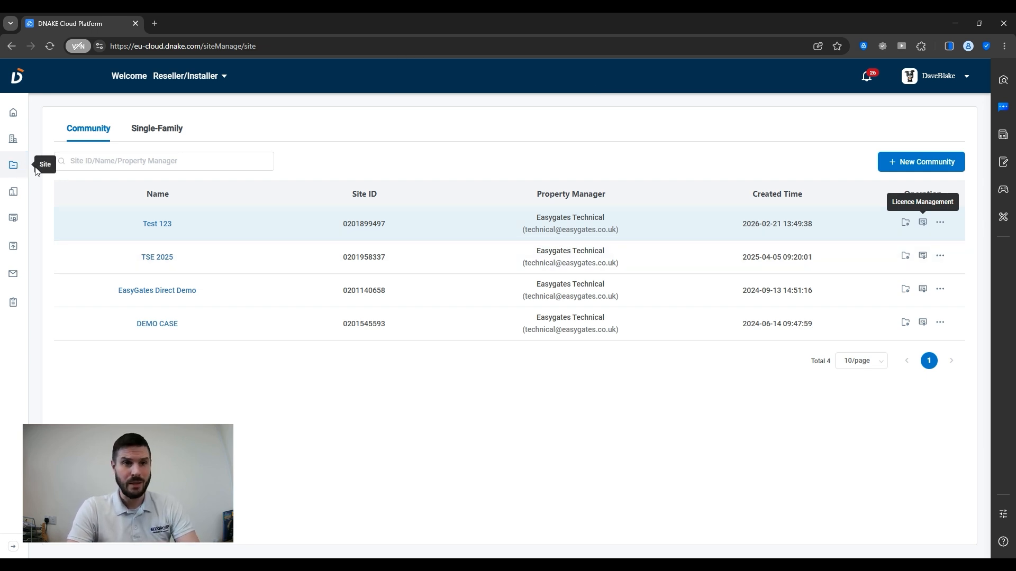
# - Add Building No. 1 named 'Test Building' to the Test 123 site
pyautogui.click(159, 226)
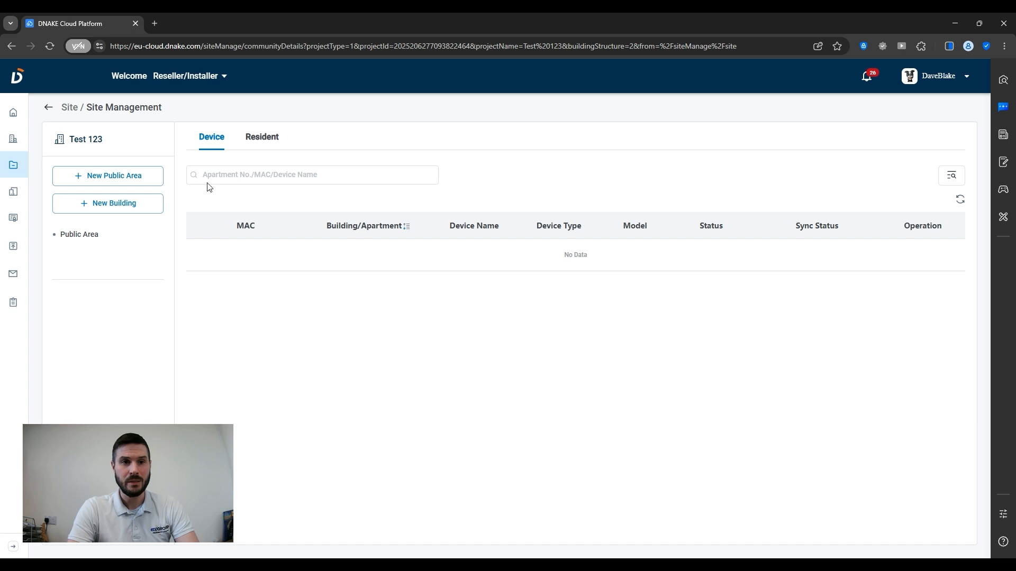
pyautogui.click(125, 208)
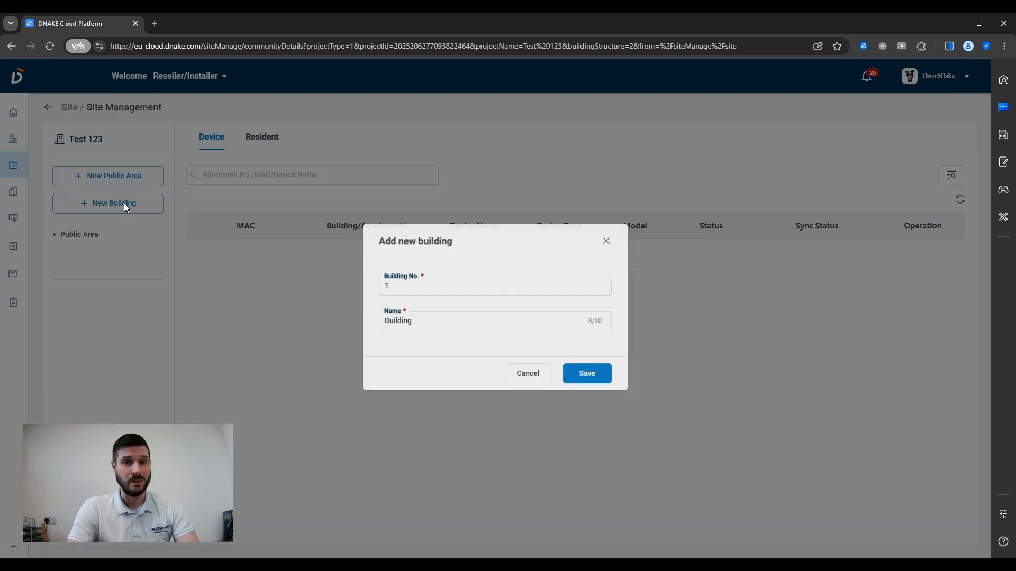
pyautogui.doubleClick(420, 286)
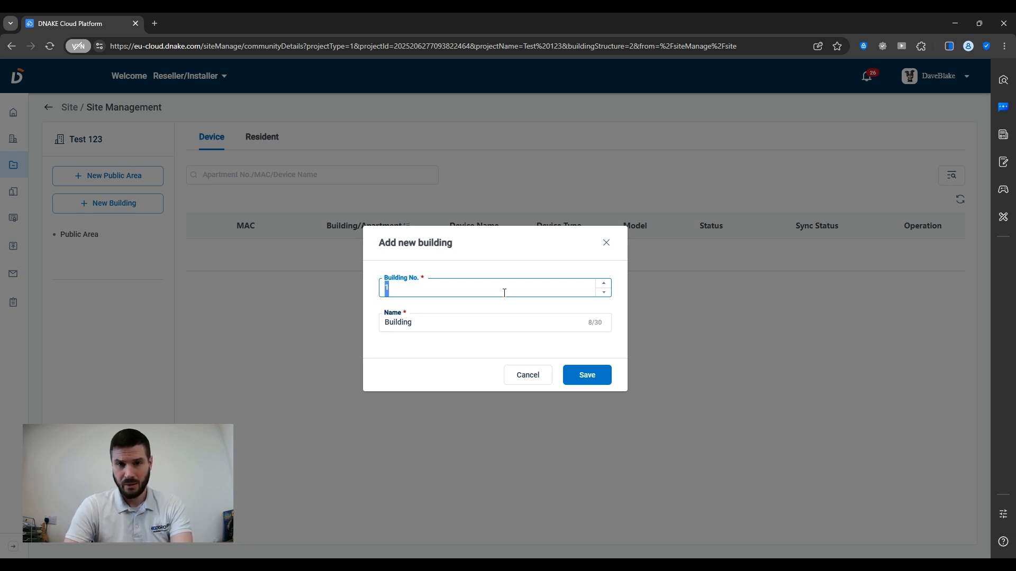
pyautogui.click(450, 316)
pyautogui.hotkey('ctrl', 'a')
pyautogui.write('Test Buik')
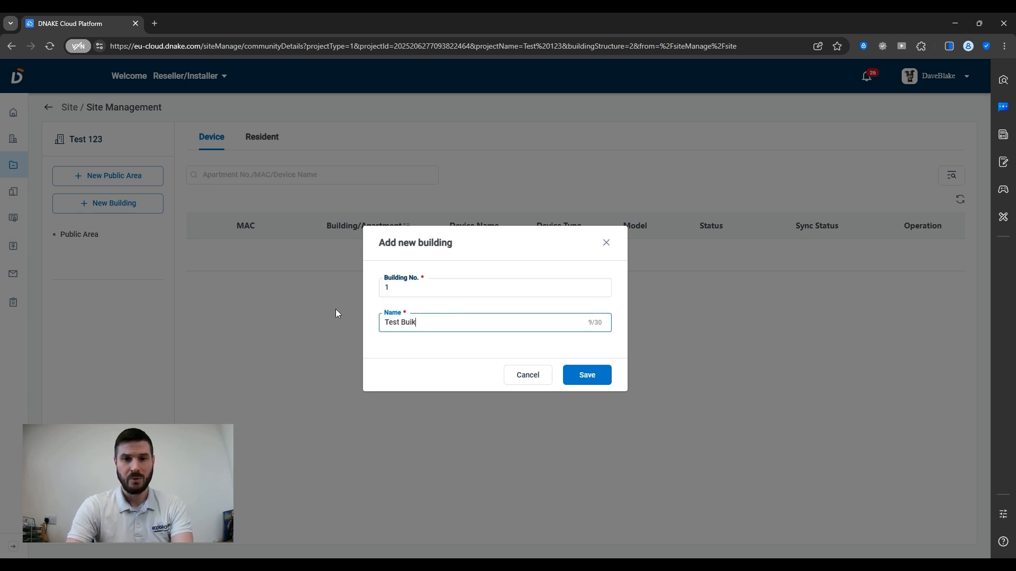
pyautogui.press('BackSpace')
pyautogui.write('lding')
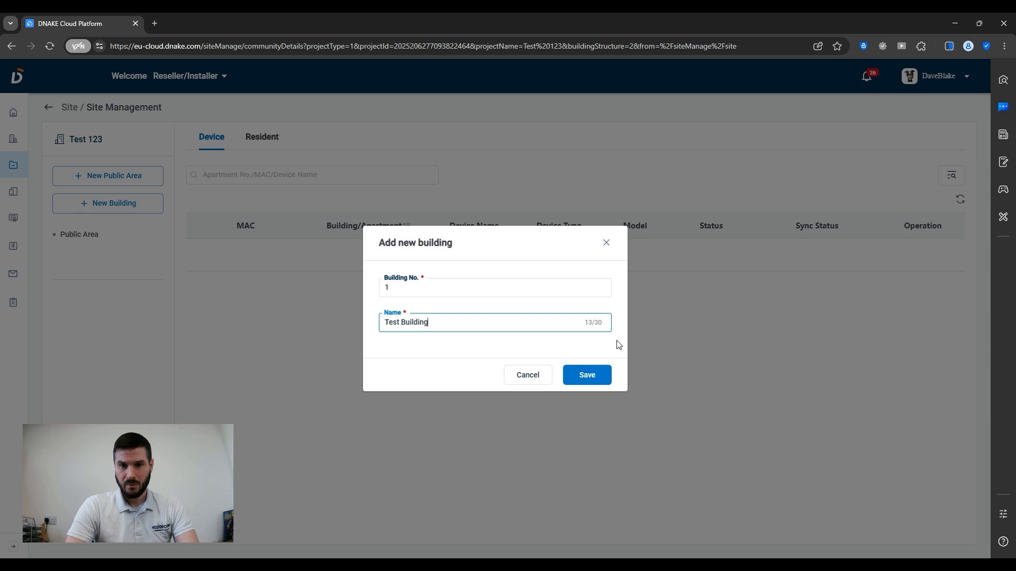
pyautogui.click(586, 377)
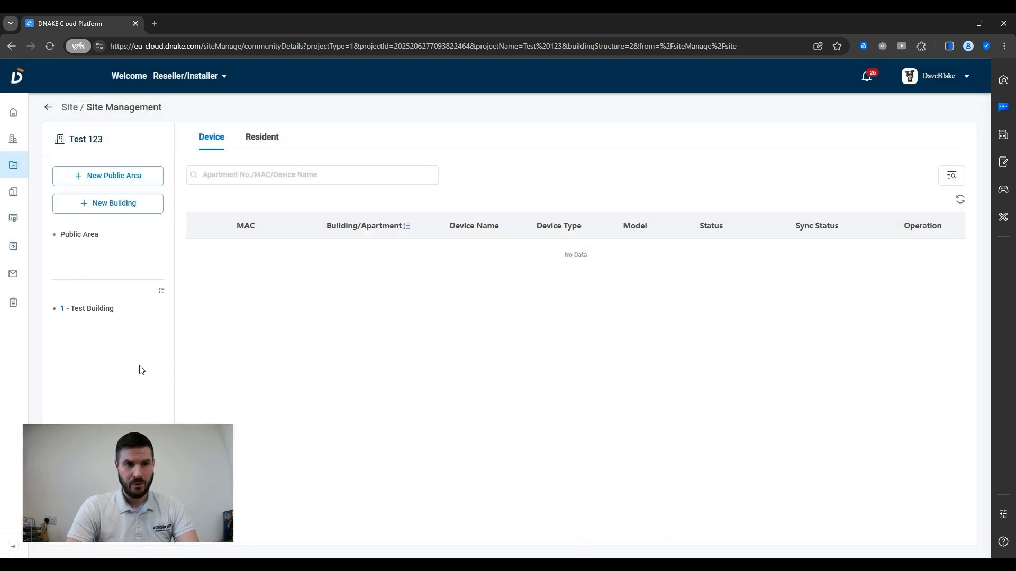
# - Add apartment 1 to Test Building using a With Indoor Monitor licence
pyautogui.click(94, 310)
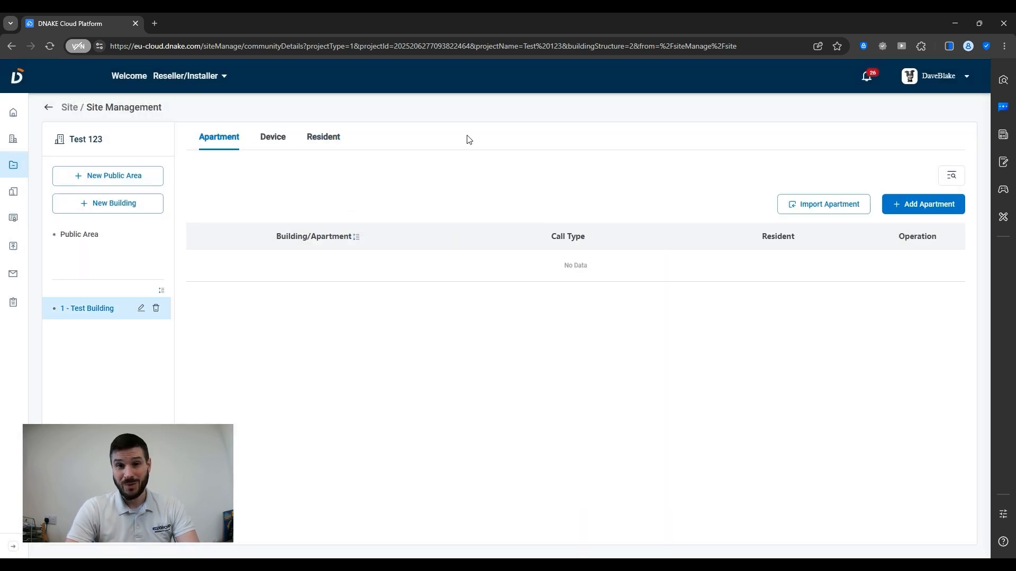
pyautogui.click(934, 205)
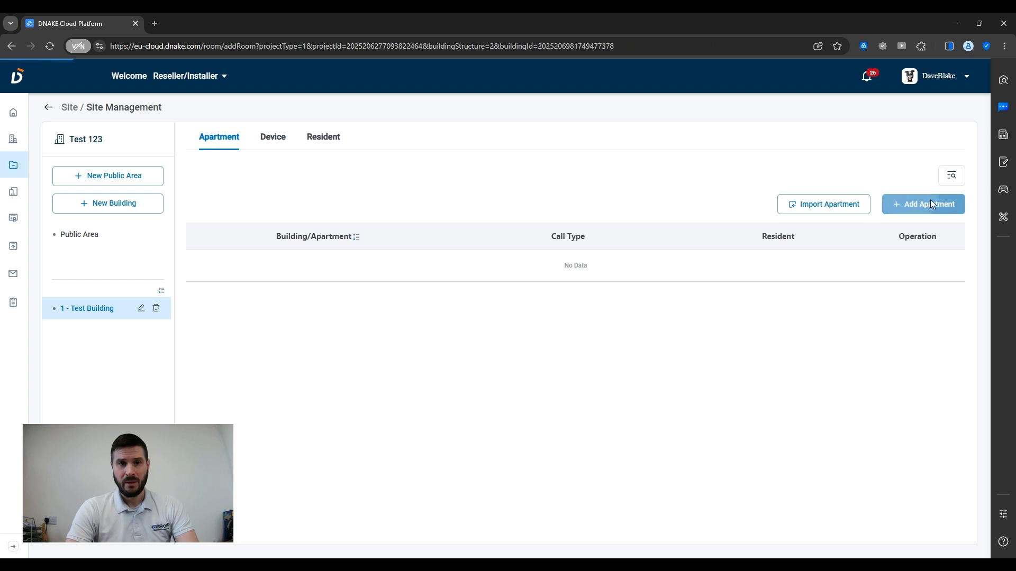
pyautogui.click(108, 180)
pyautogui.write('1')
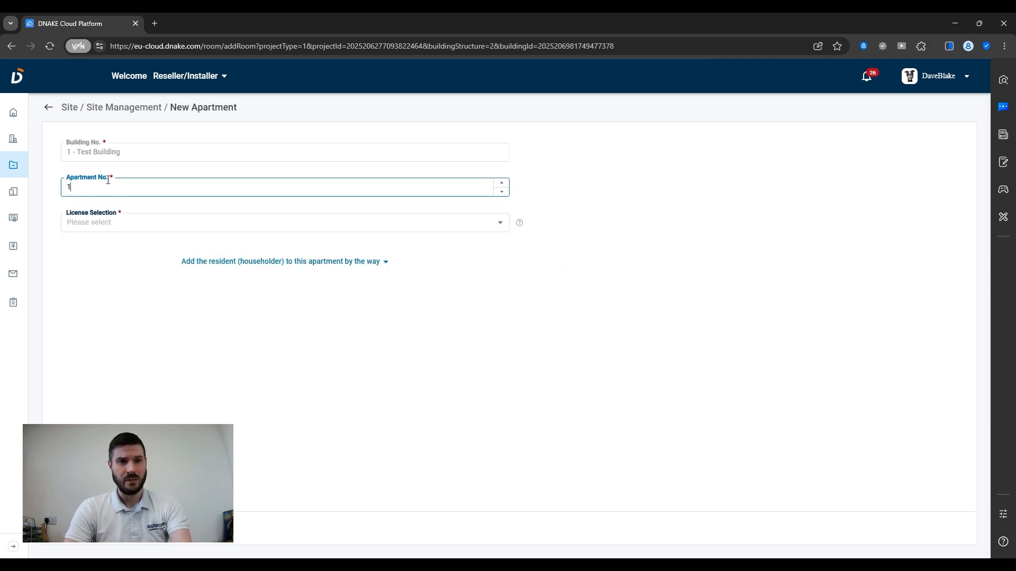
pyautogui.click(112, 220)
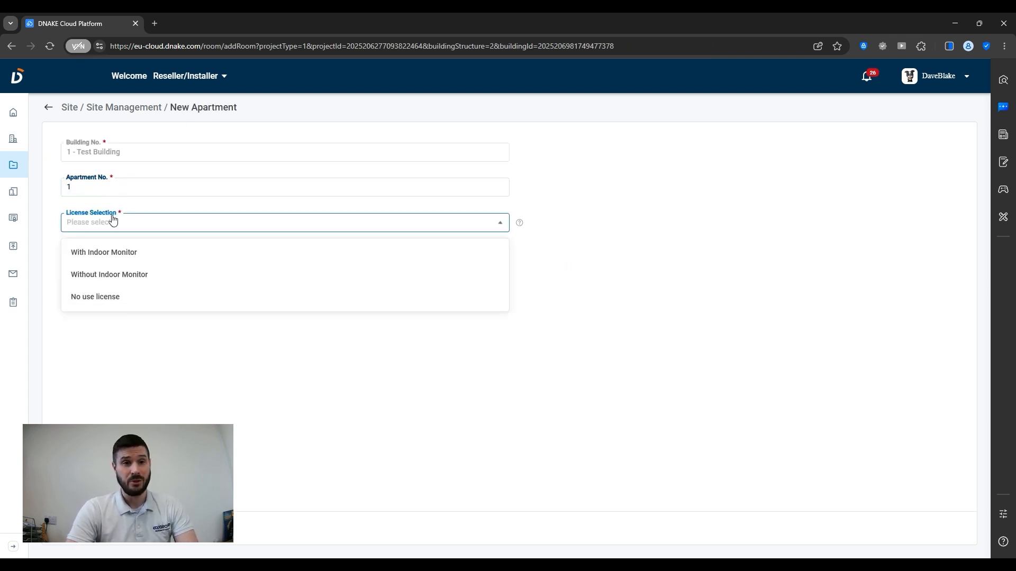
pyautogui.click(144, 275)
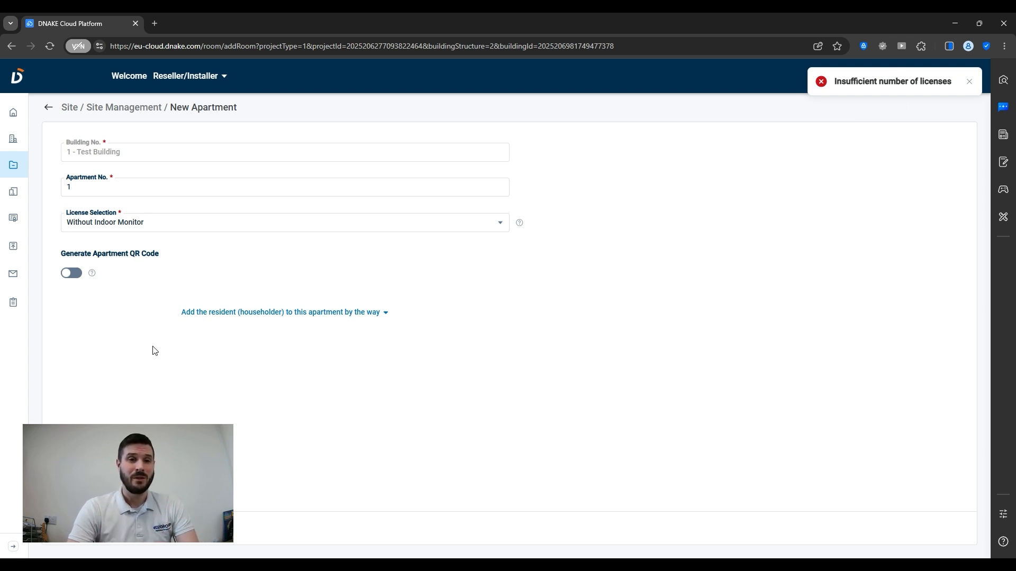
pyautogui.click(140, 227)
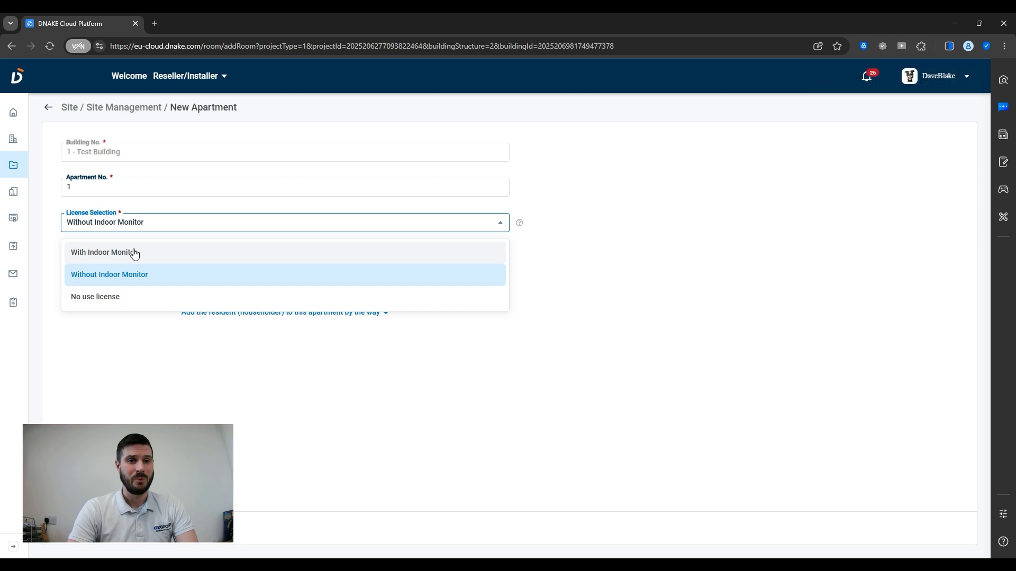
pyautogui.click(136, 254)
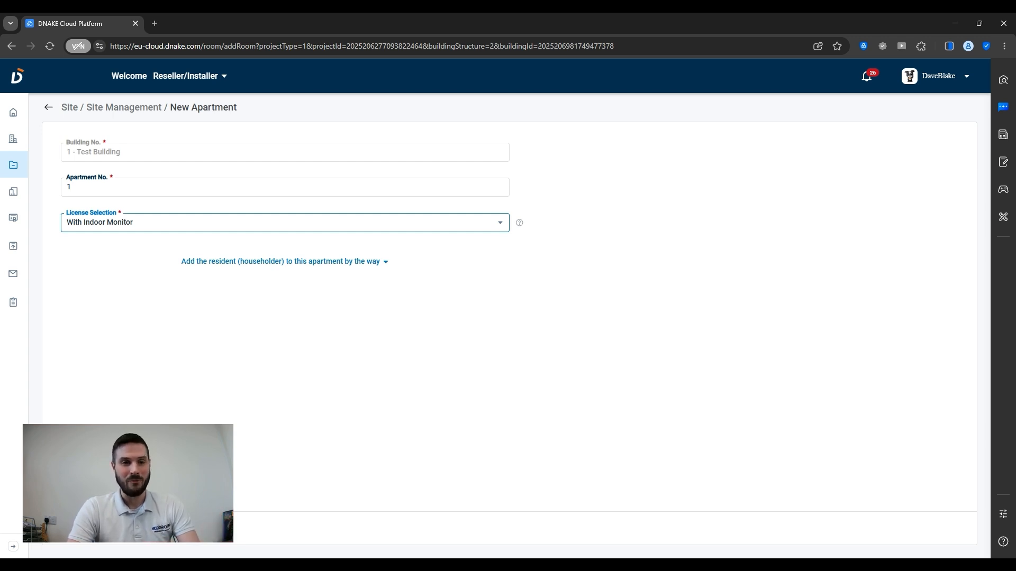
pyautogui.click(91, 528)
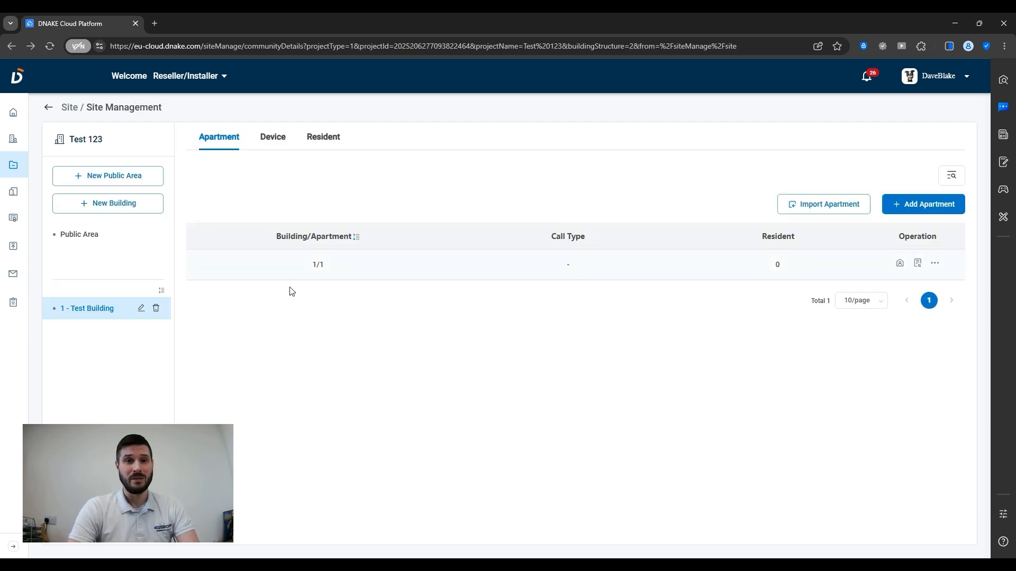
# - Start a new door station in Test Building with MAC address BC:F8:11:56:DF:B9
pyautogui.click(272, 144)
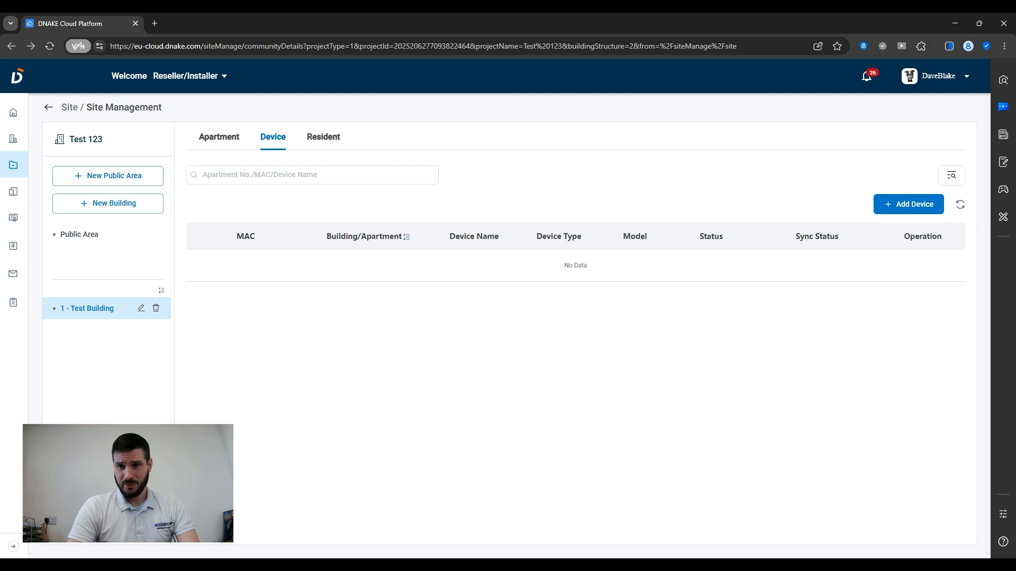
pyautogui.click(898, 217)
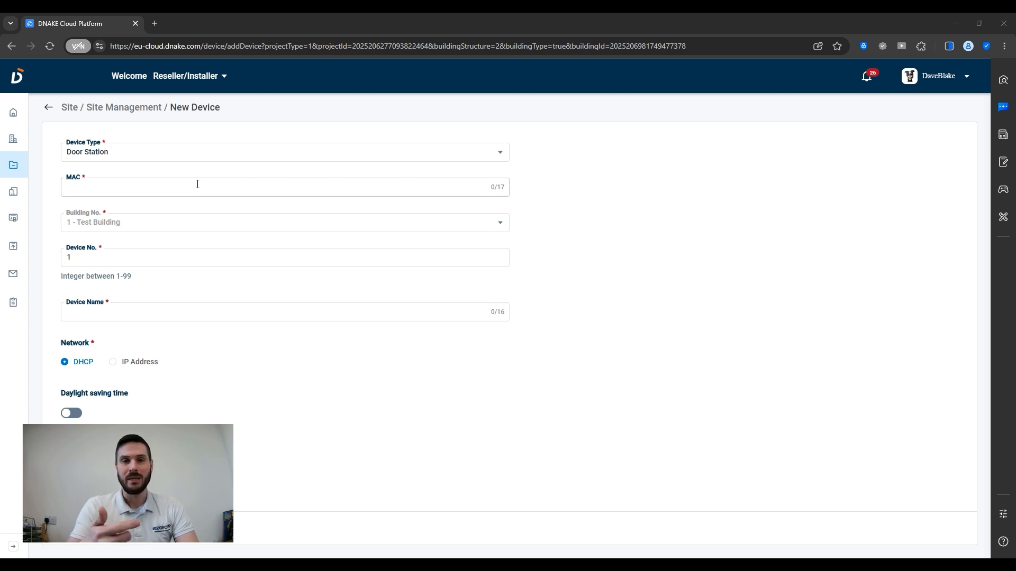
pyautogui.click(197, 184)
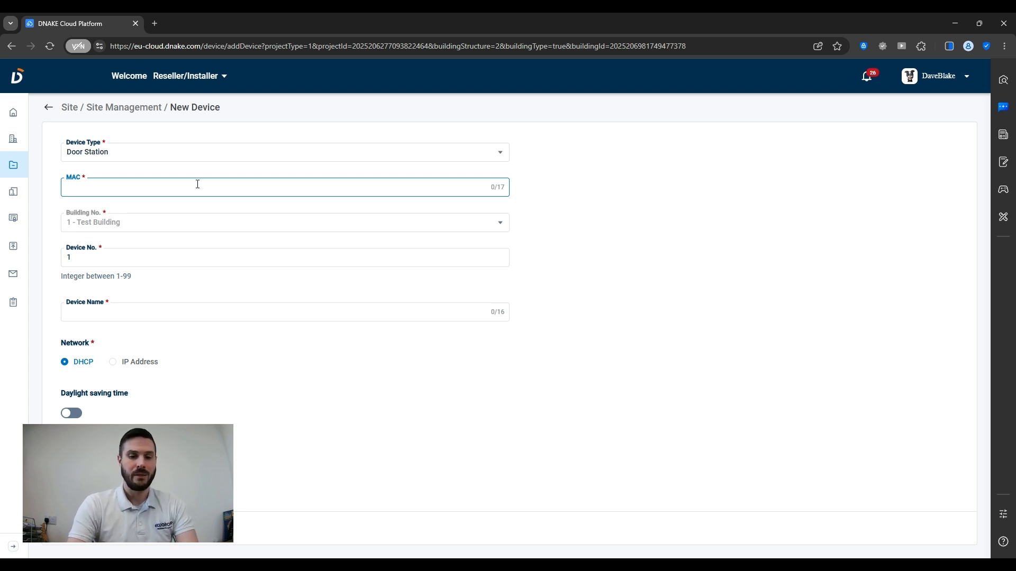
pyautogui.write('BC:F8:11:56:DF:B9')
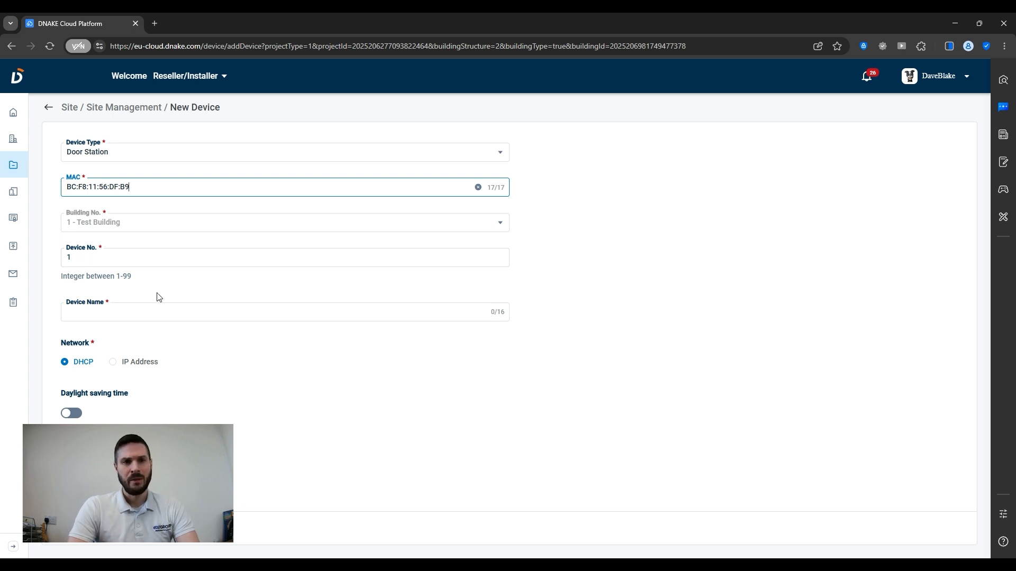
pyautogui.moveTo(62, 273); pyautogui.dragTo(129, 274)
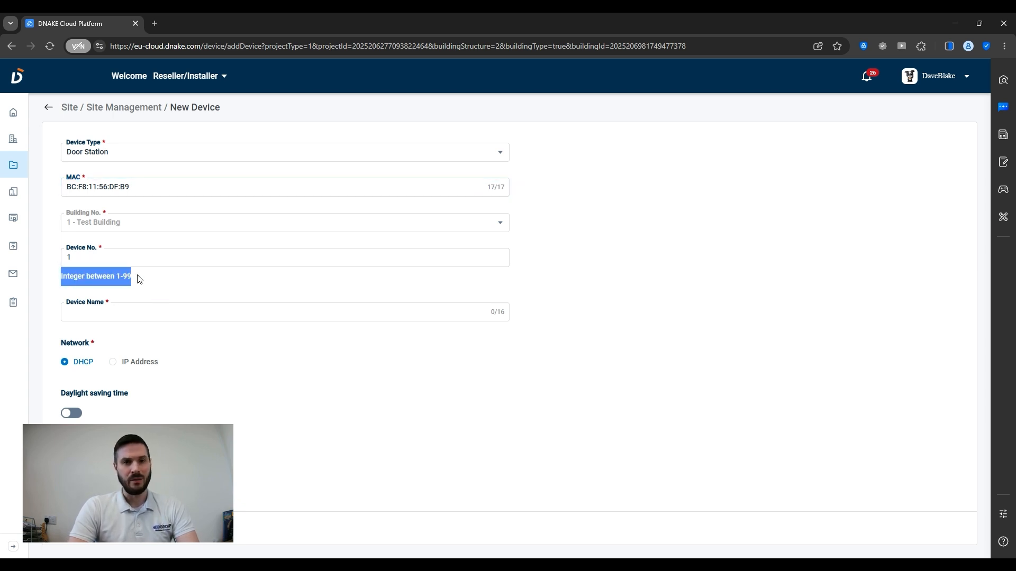
pyautogui.click(139, 279)
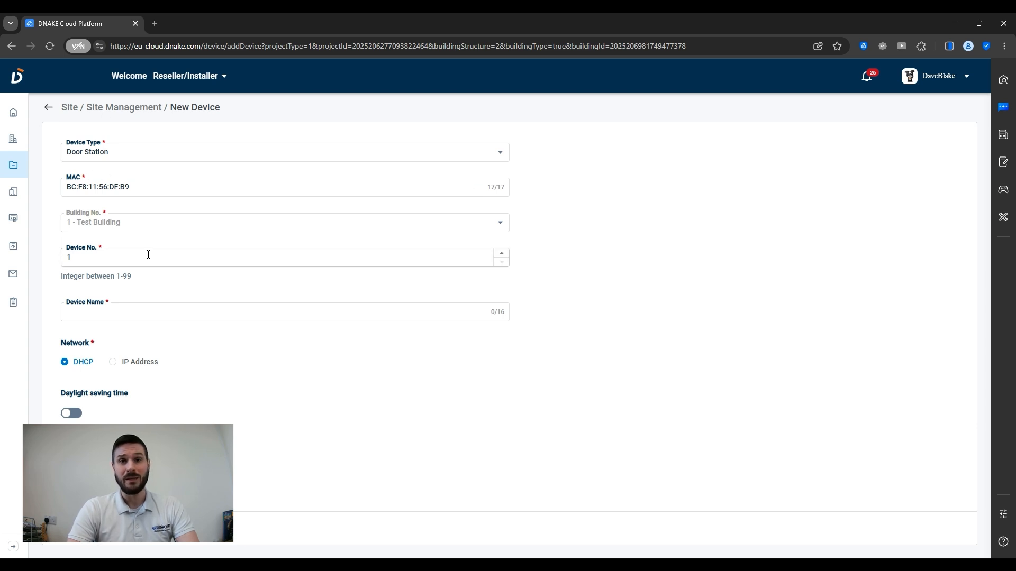
# - Name the door station 'S1617 Test' and keep its network on DHCP rather than static IP
pyautogui.click(91, 311)
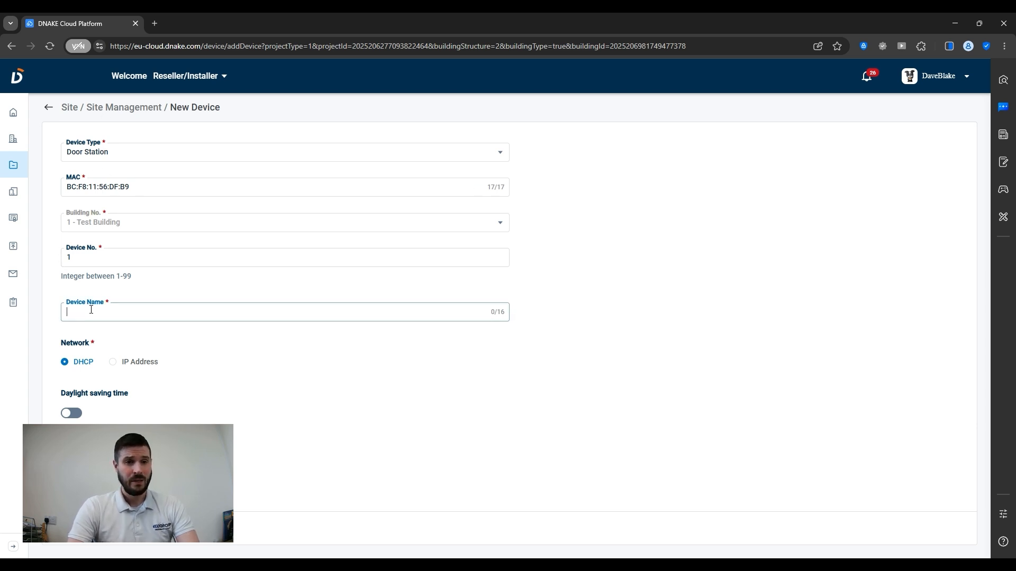
pyautogui.write('S1')
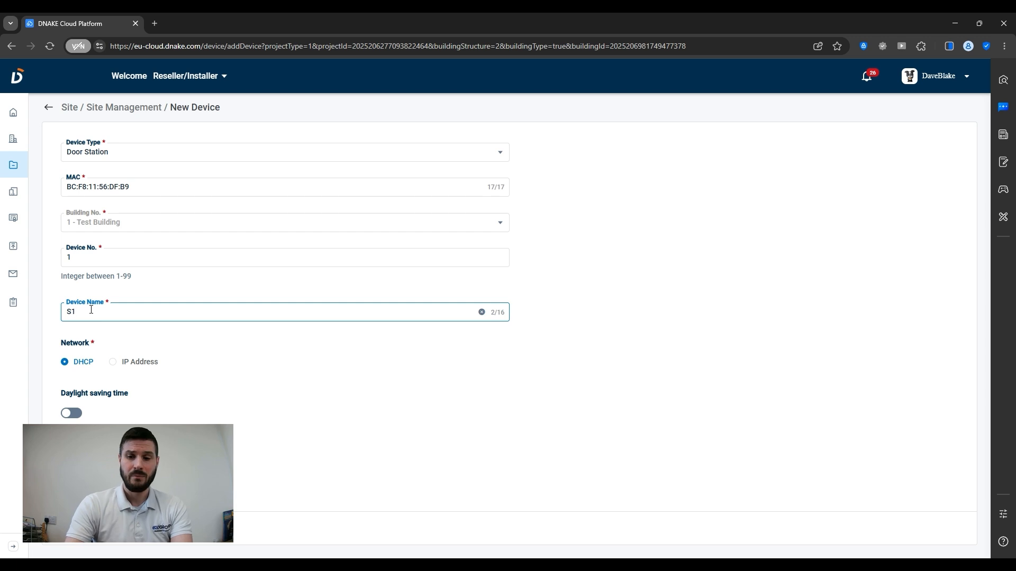
pyautogui.write('617 T')
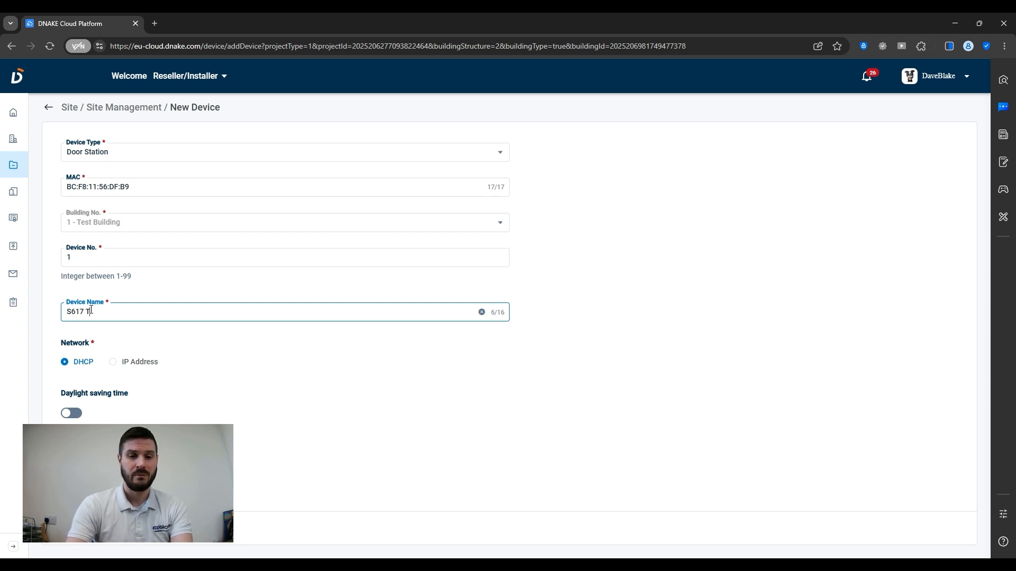
pyautogui.write('est')
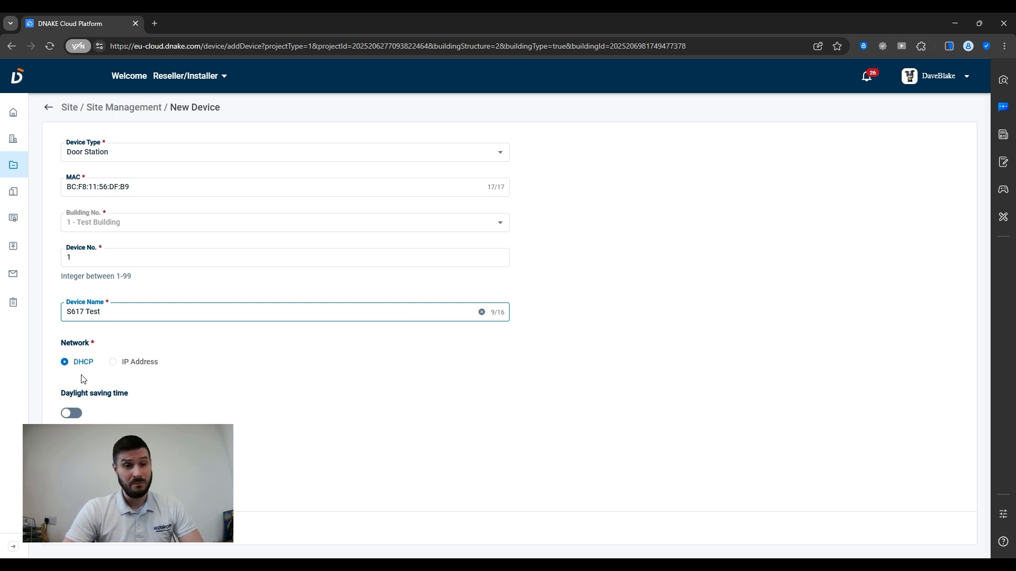
pyautogui.click(121, 365)
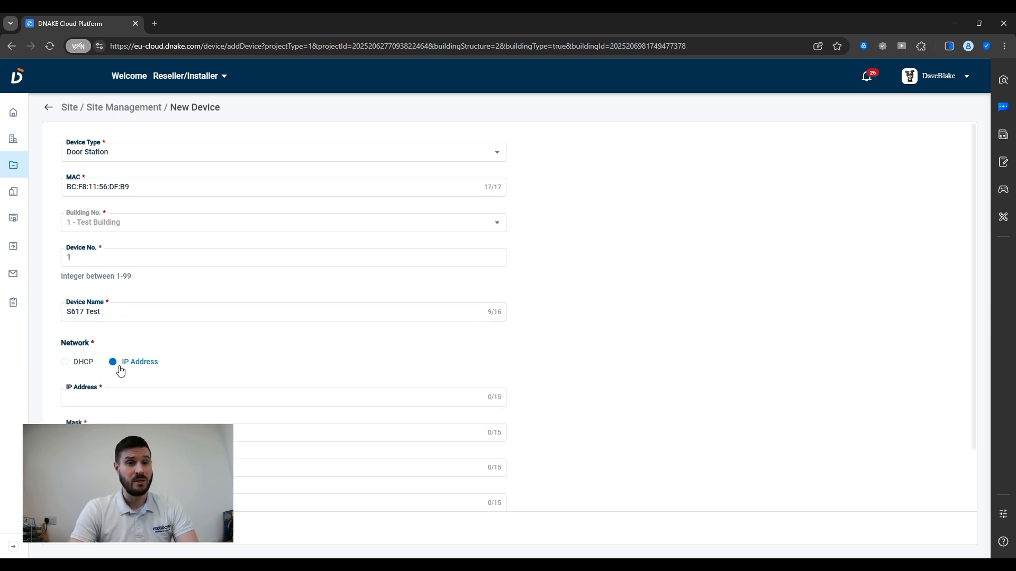
pyautogui.scroll(-1, 283, 318)
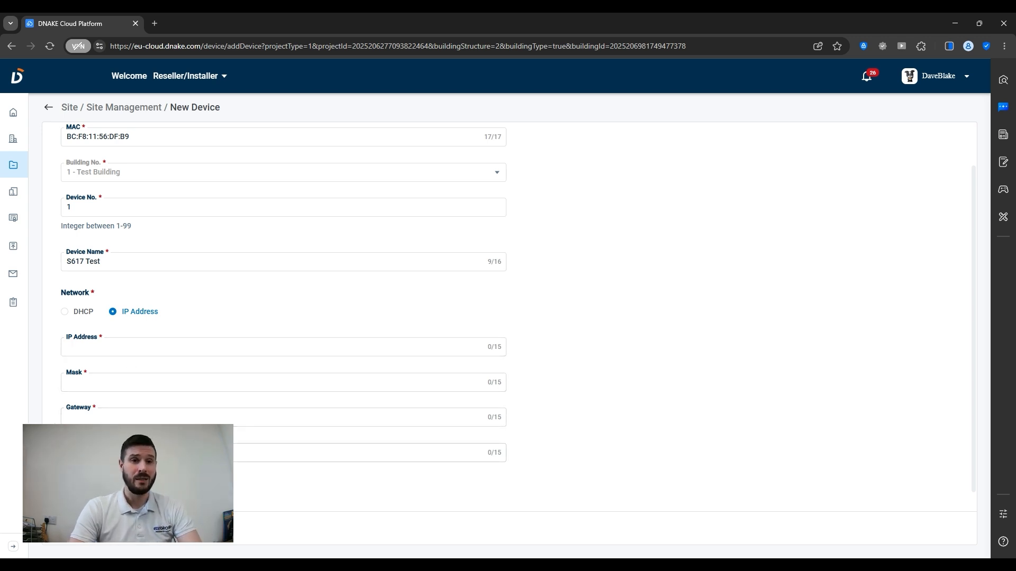
pyautogui.click(65, 312)
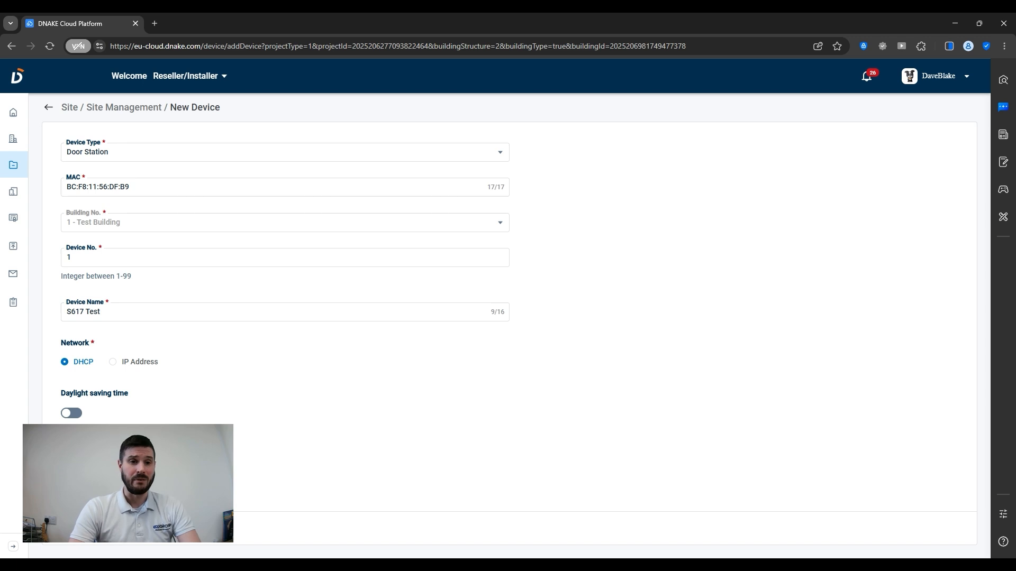
# - Leave daylight saving off, save the door station and refresh the device list
pyautogui.click(74, 413)
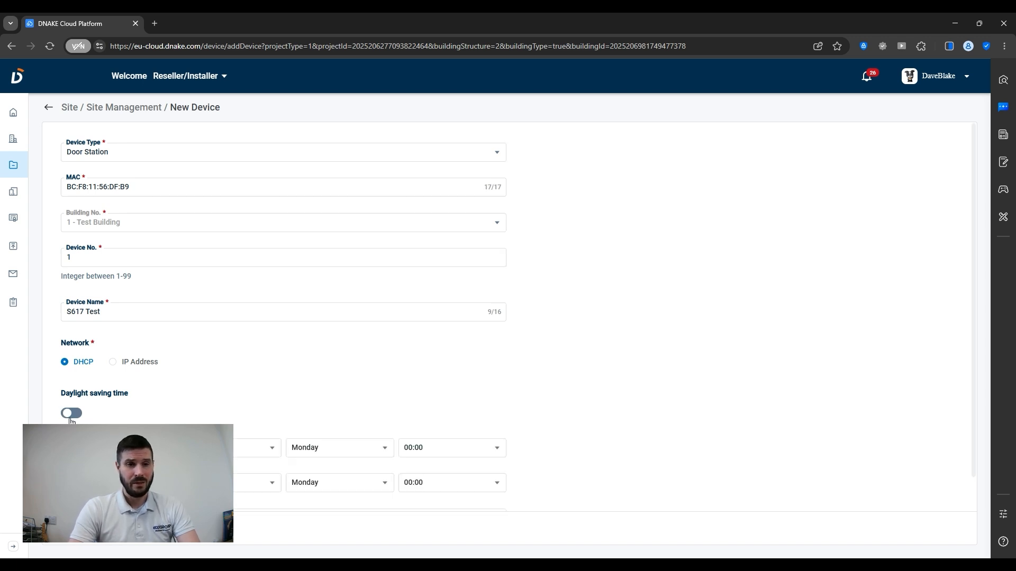
pyautogui.click(71, 413)
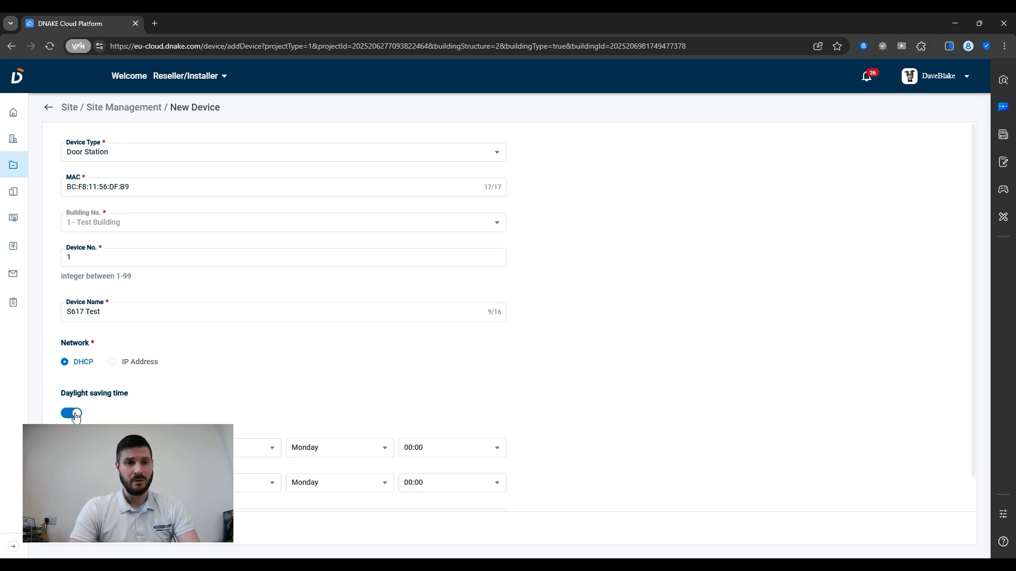
pyautogui.click(153, 534)
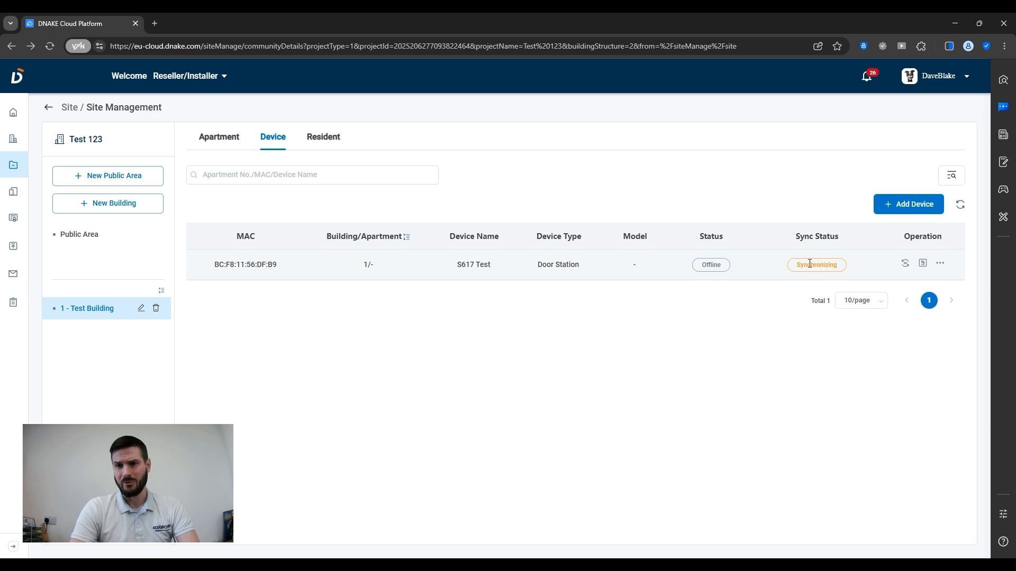
pyautogui.click(960, 206)
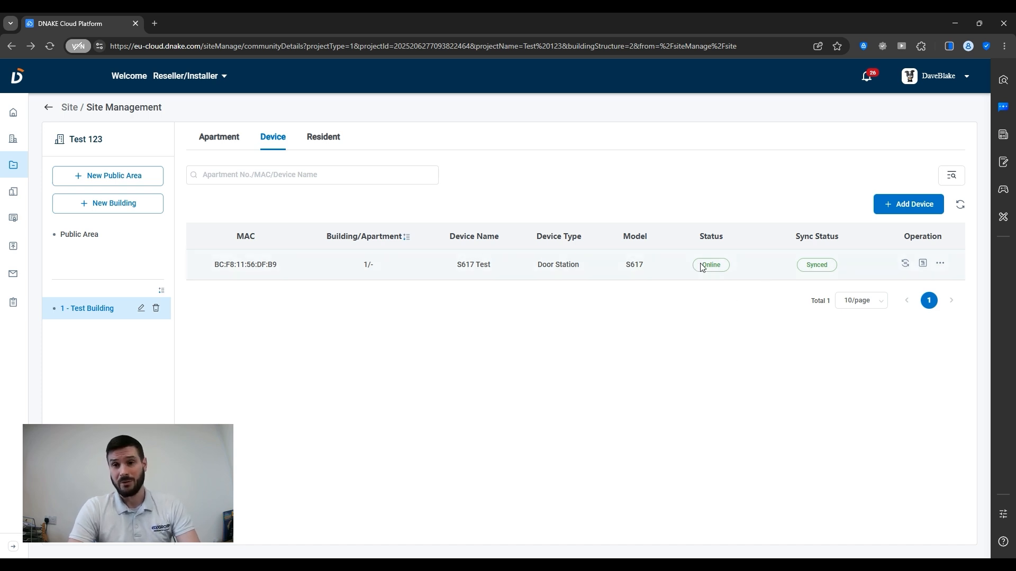
pyautogui.doubleClick(830, 263)
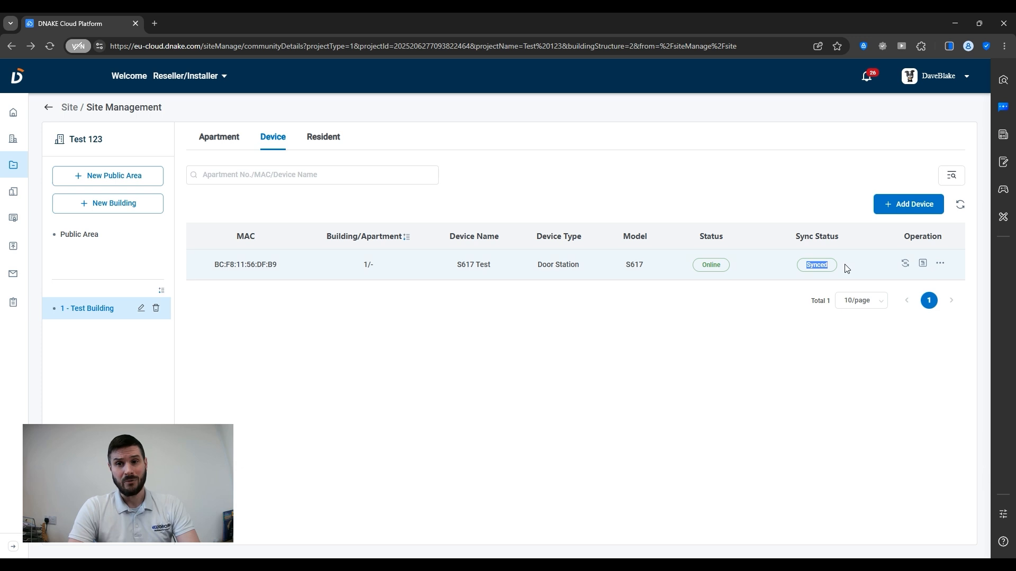
pyautogui.click(715, 311)
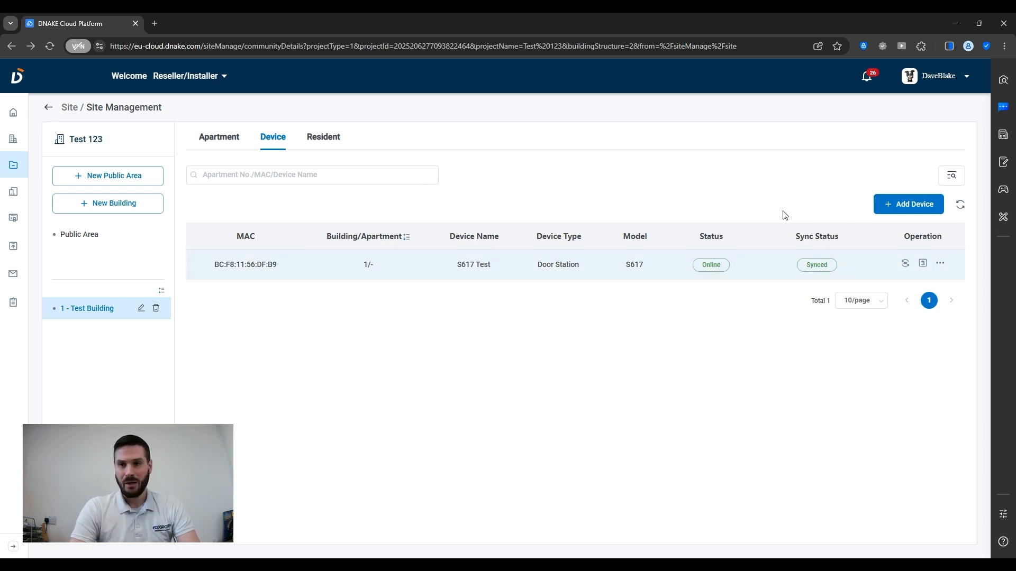
# - Add a new Indoor Monitor device and paste its MAC address BC:F8:11:56:DC:D9
pyautogui.click(902, 205)
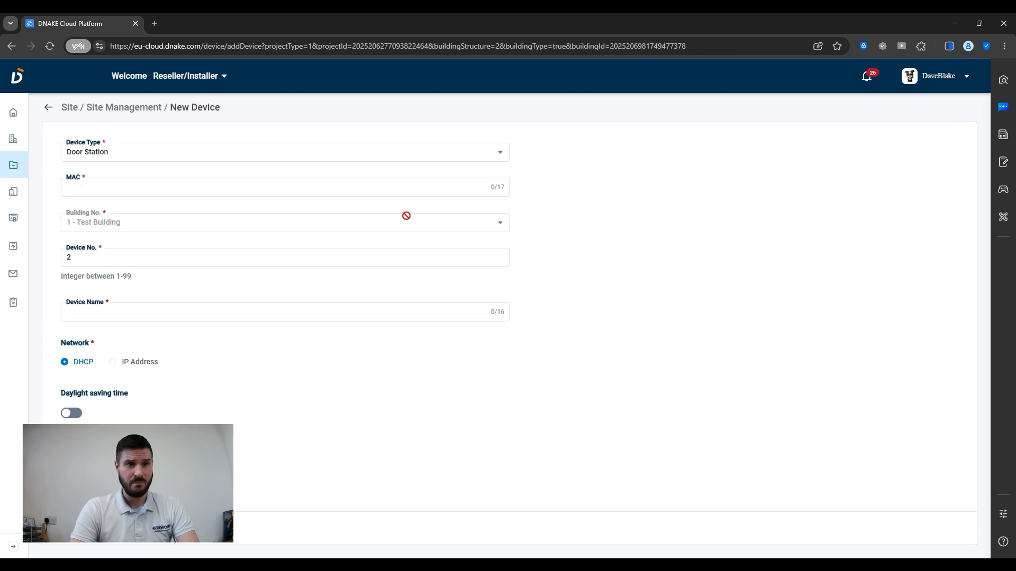
pyautogui.click(141, 161)
pyautogui.click(106, 207)
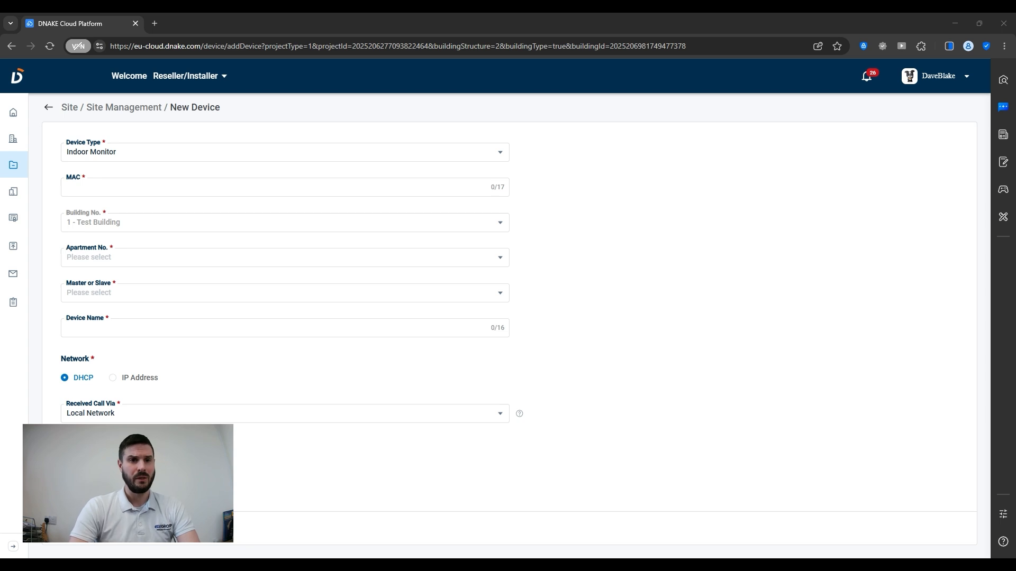
pyautogui.click(268, 189)
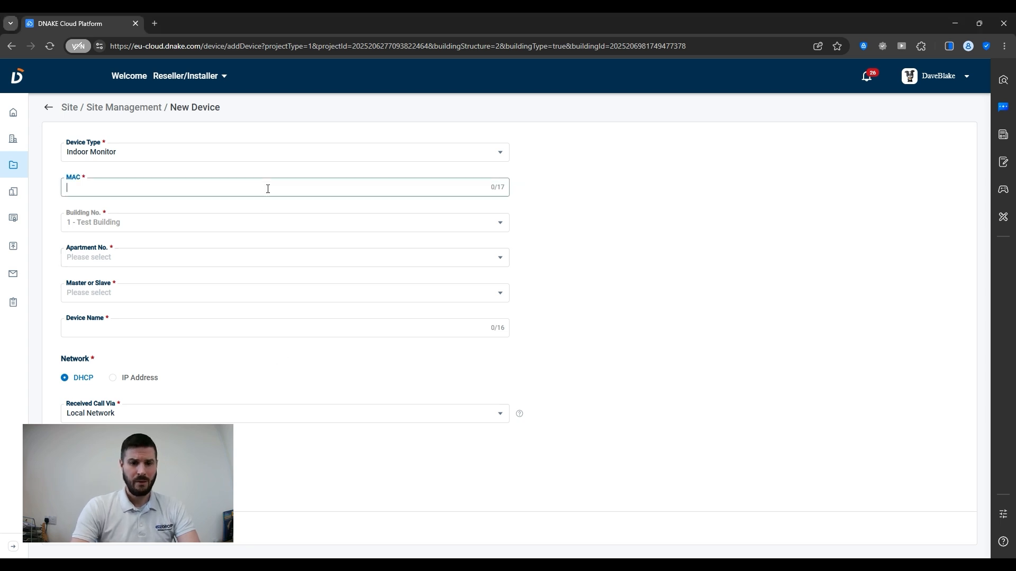
pyautogui.write('BC:F8:11:56:DC:D9')
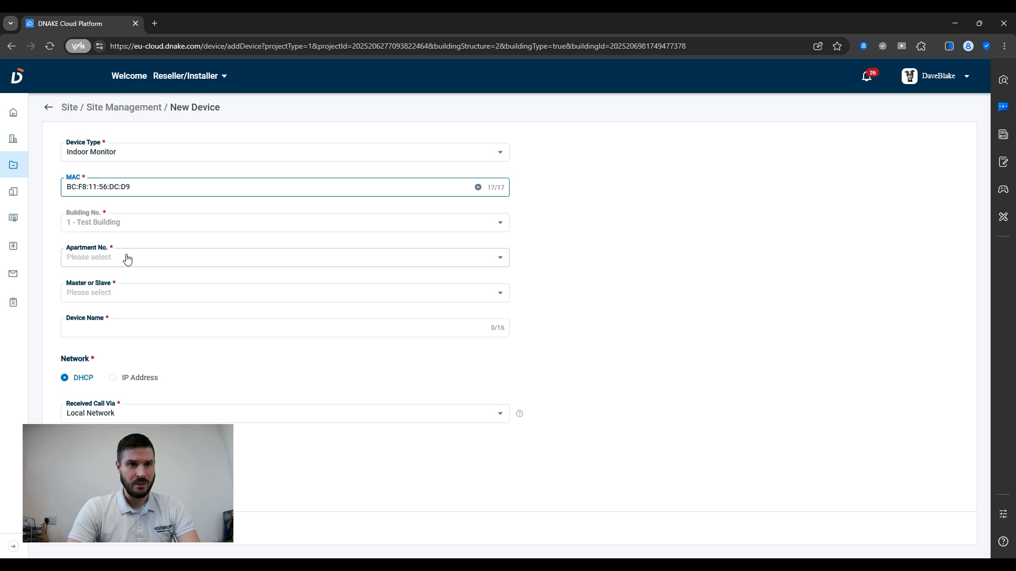
# - Assign the indoor monitor to apartment 1 and bring up the Master or Slave choices
pyautogui.click(72, 258)
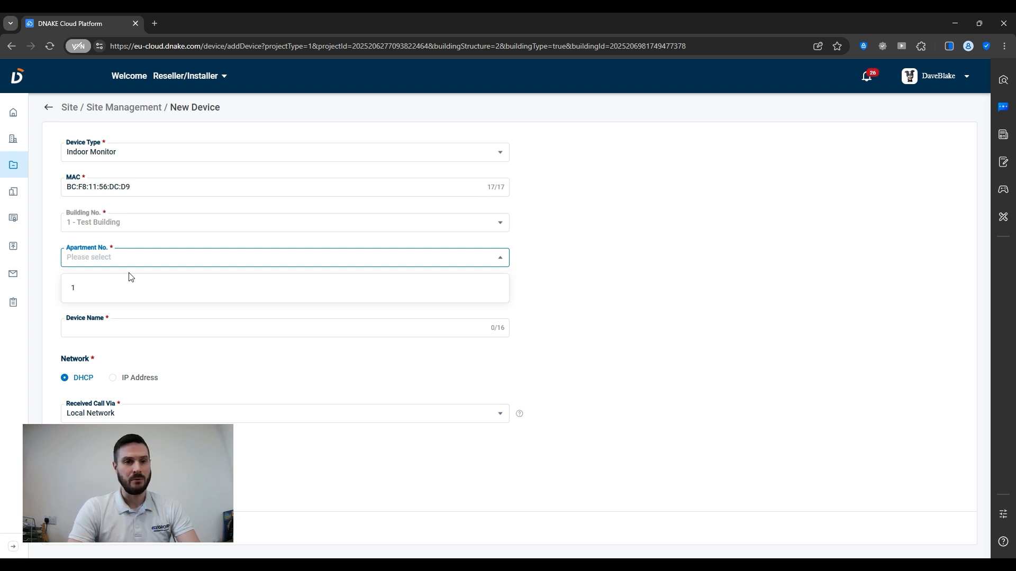
pyautogui.click(95, 295)
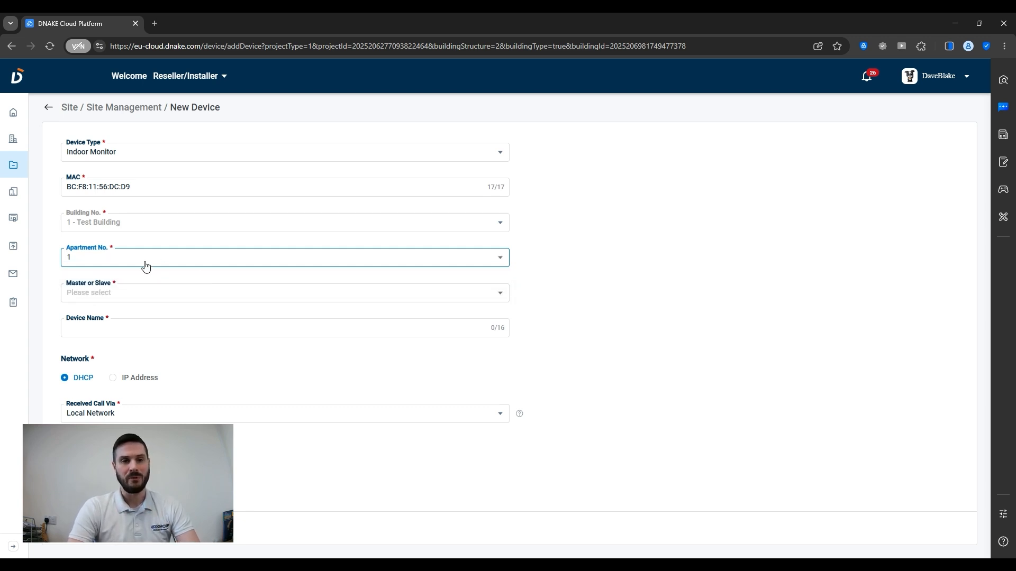
pyautogui.click(80, 297)
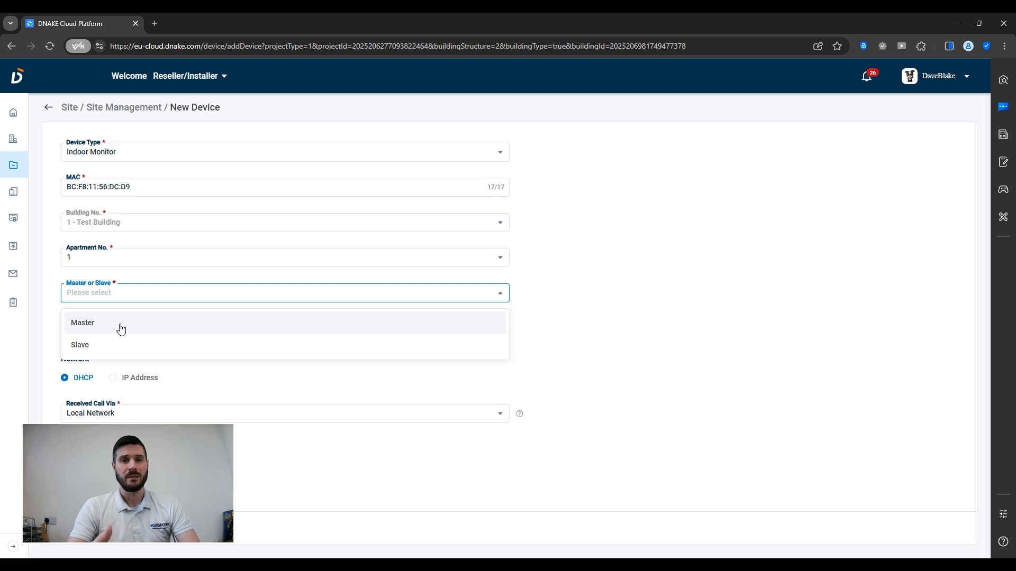
# - Make the monitor the Master unit named 'H618 Test', leaving Received Call Via unchanged
pyautogui.click(120, 328)
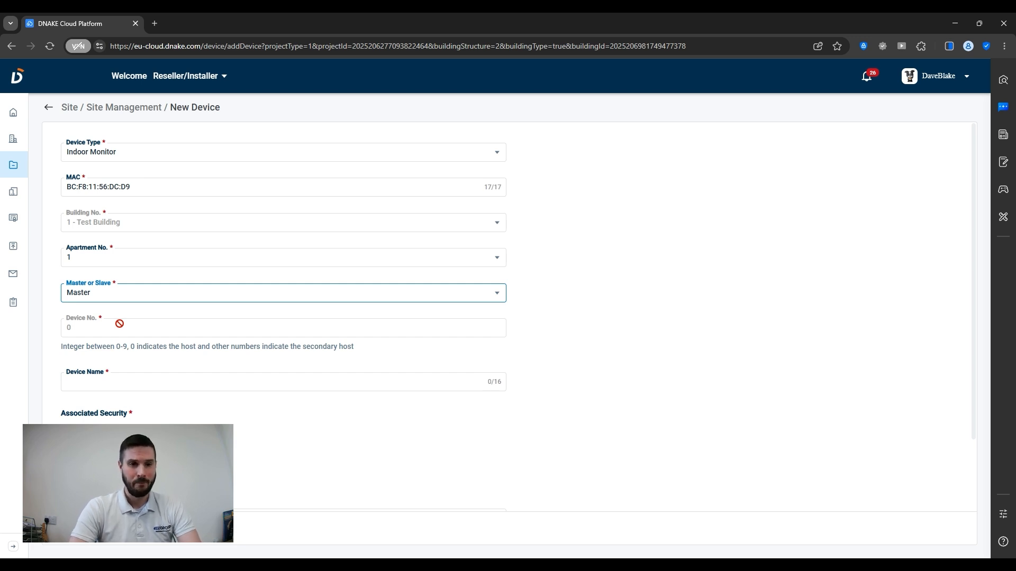
pyautogui.click(79, 388)
pyautogui.write('H618')
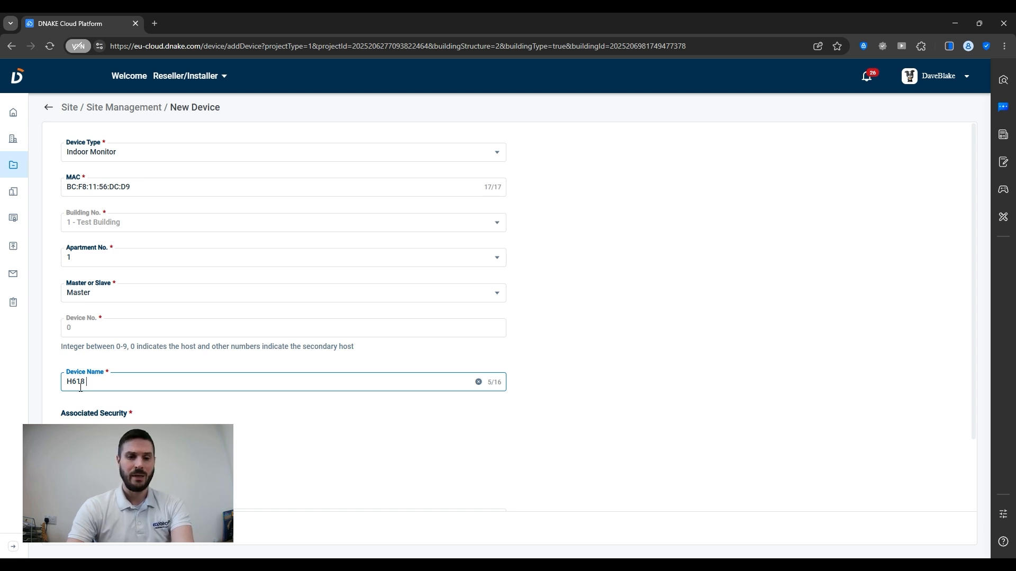
pyautogui.write(' Test')
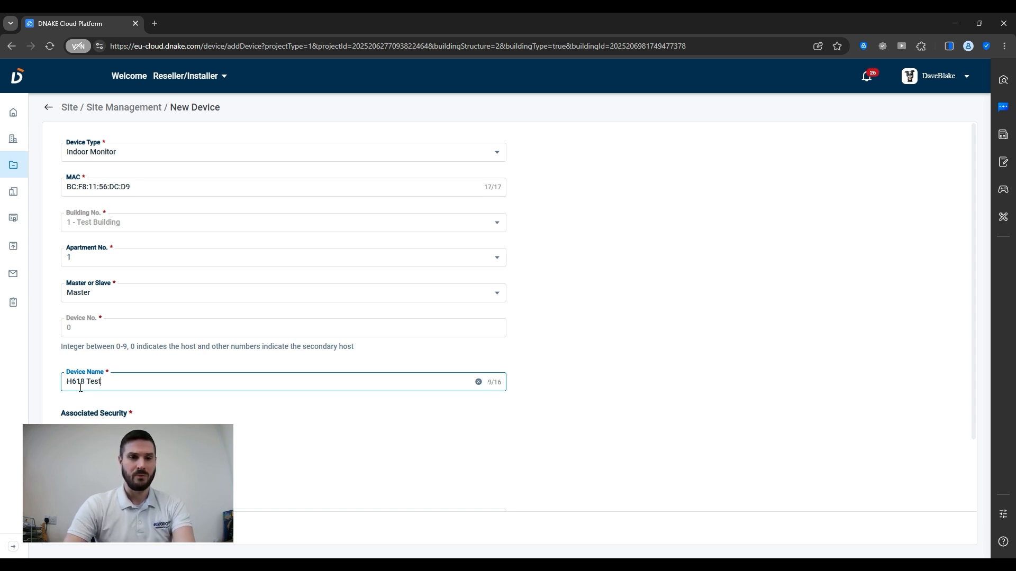
pyautogui.scroll(-1, 61, 420)
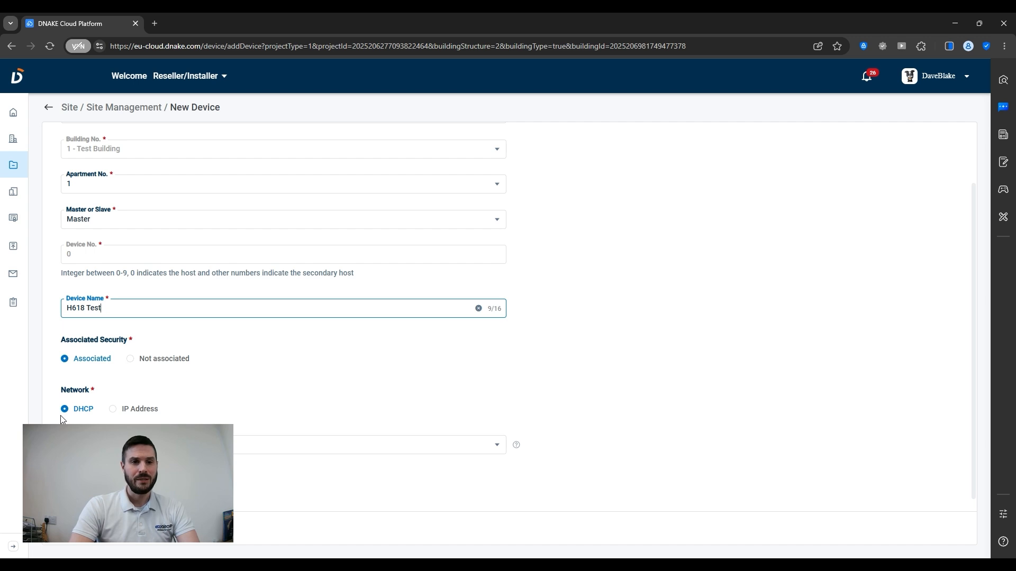
pyautogui.scroll(-1, 61, 420)
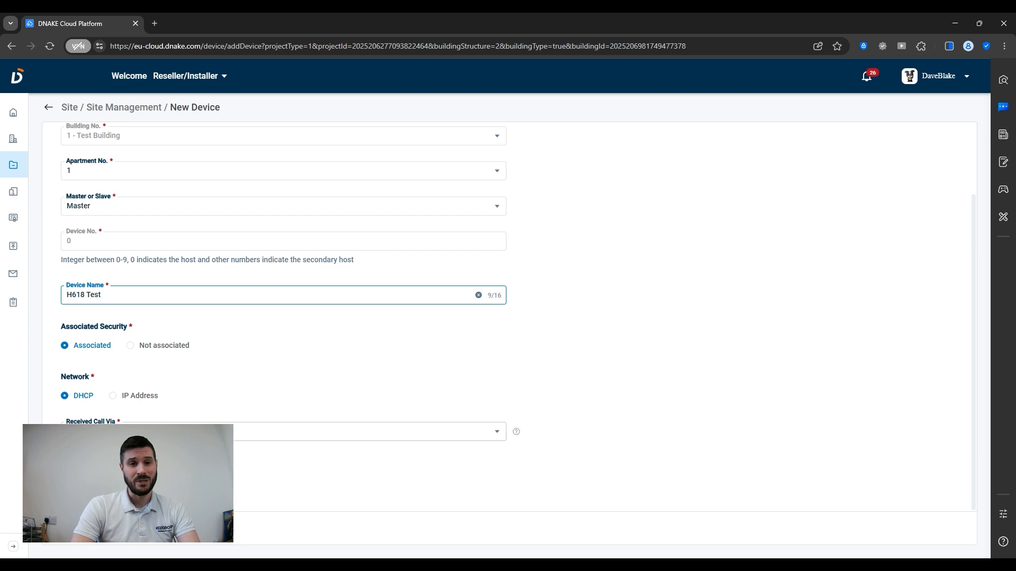
pyautogui.click(127, 432)
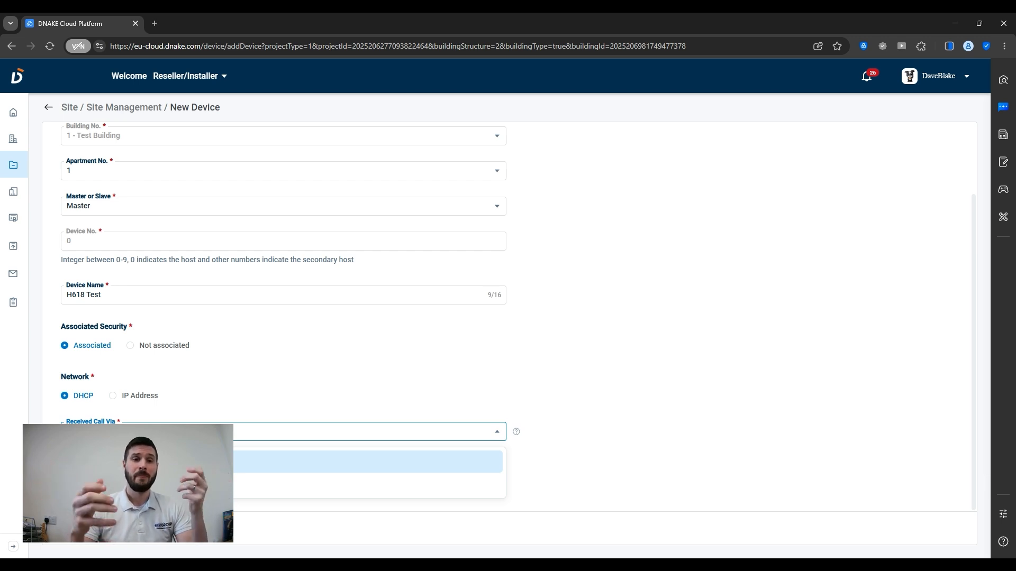
pyautogui.click(137, 484)
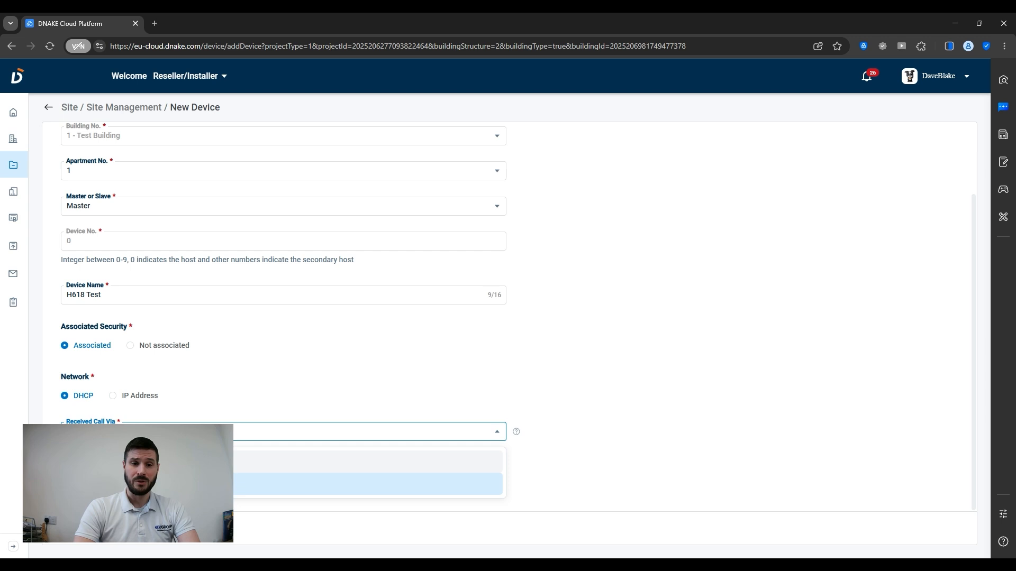
pyautogui.click(221, 416)
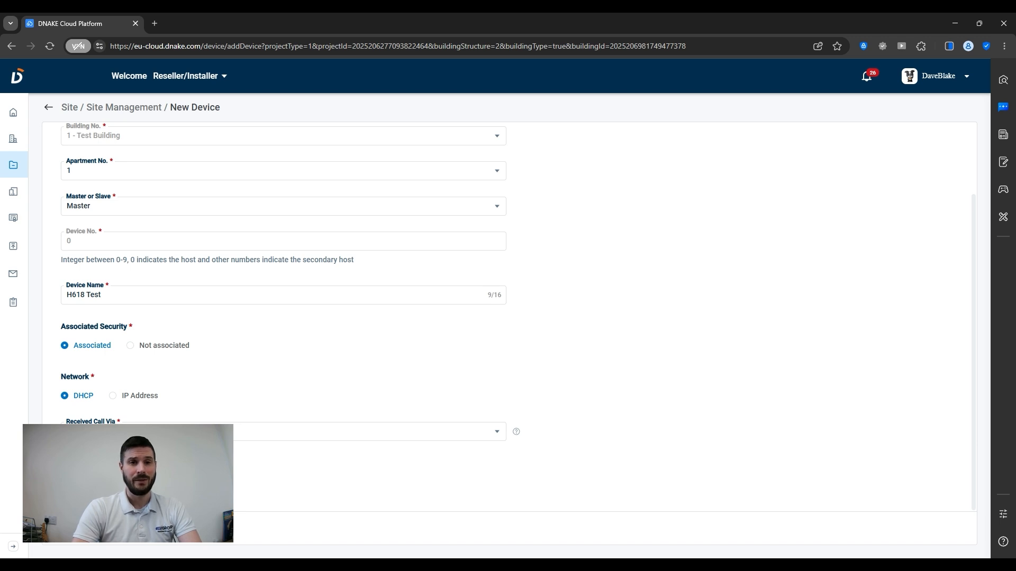
# - Confirm the H618 Test monitor and switch to the site's empty Resident list
pyautogui.click(90, 529)
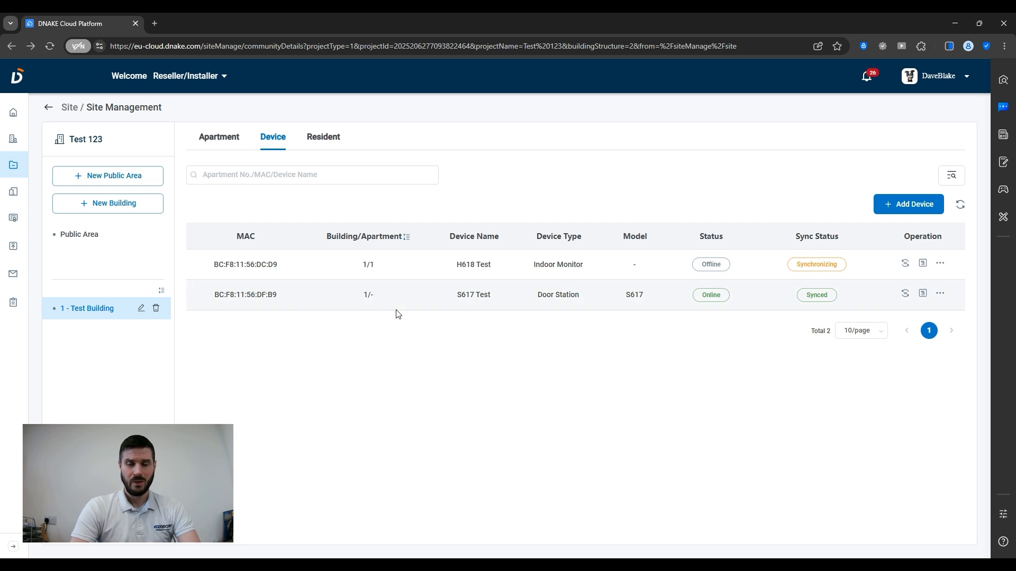
pyautogui.click(327, 146)
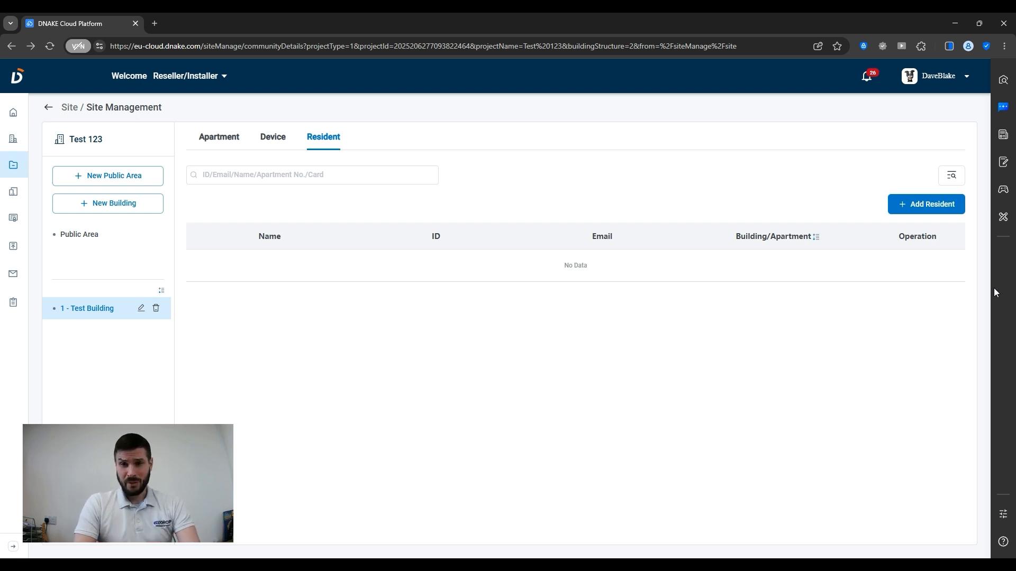
# - Add a resident to apartment 1, entering the resident's name and e-mail address
pyautogui.click(924, 210)
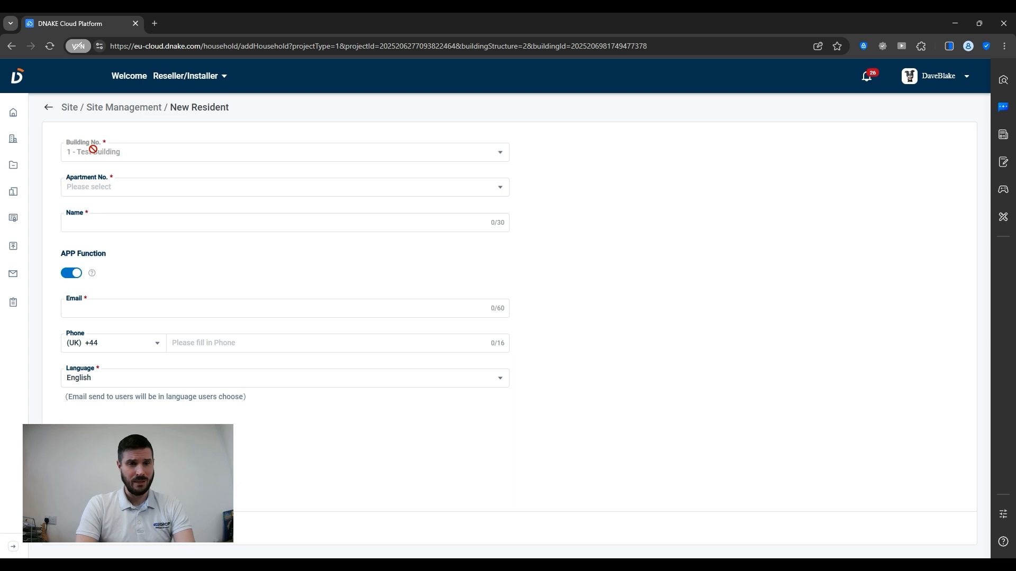
pyautogui.click(116, 188)
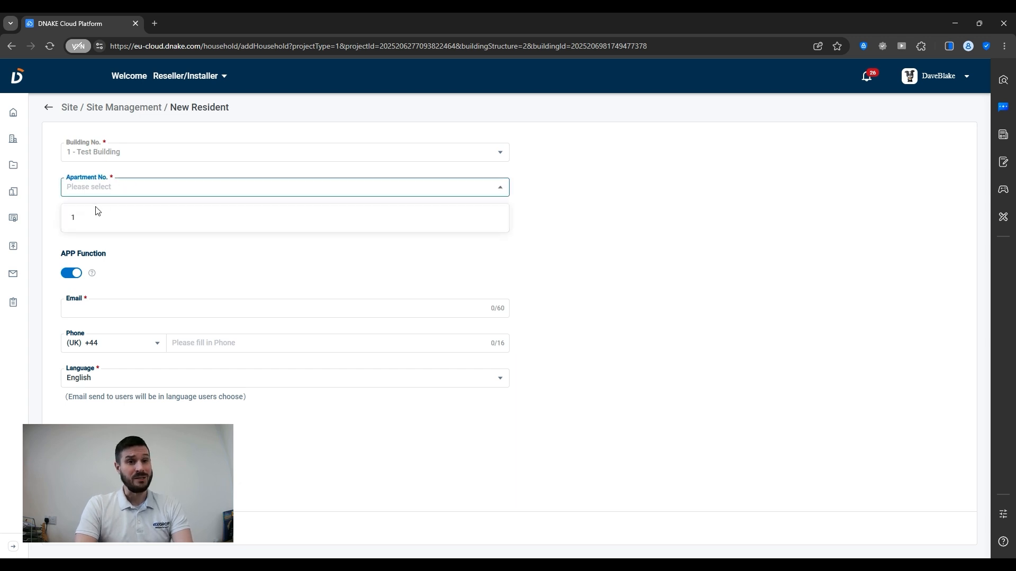
pyautogui.click(93, 217)
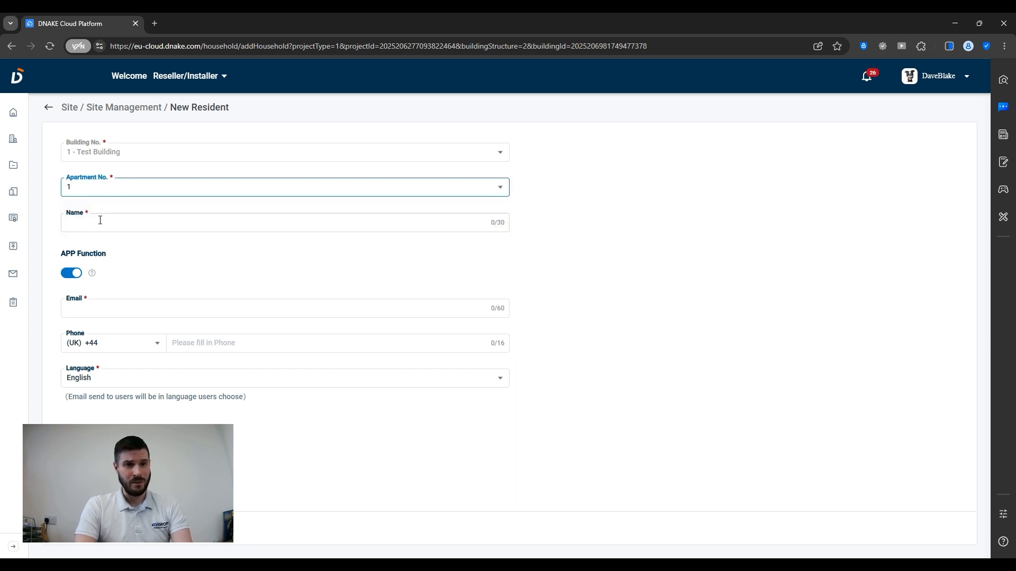
pyautogui.click(100, 220)
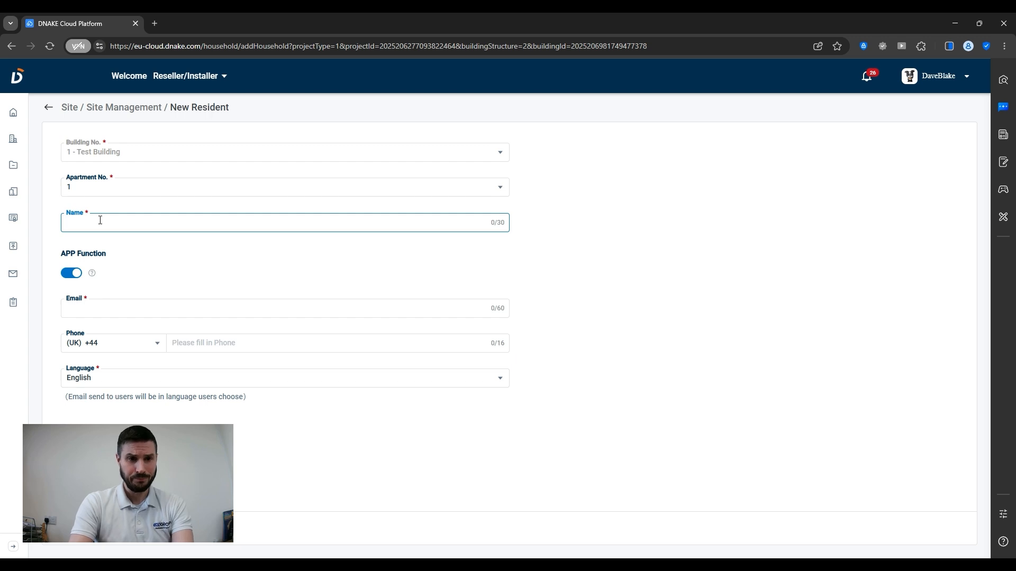
pyautogui.write('Dave')
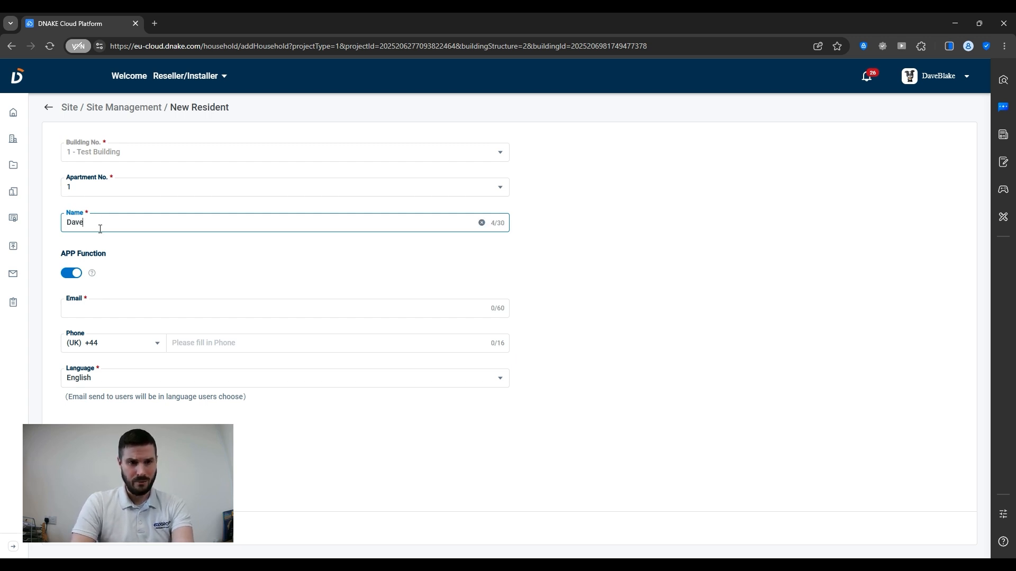
pyautogui.click(94, 307)
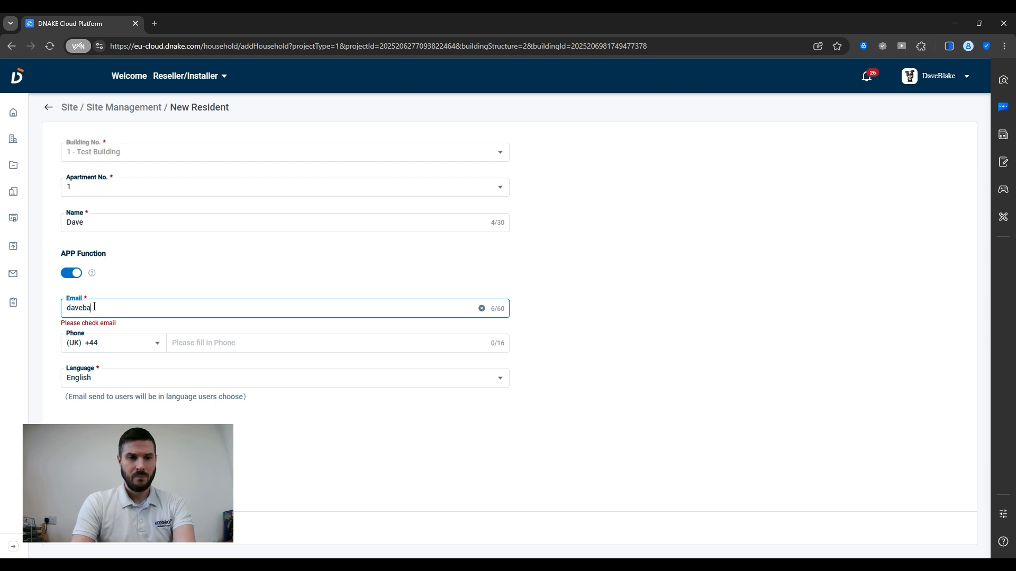
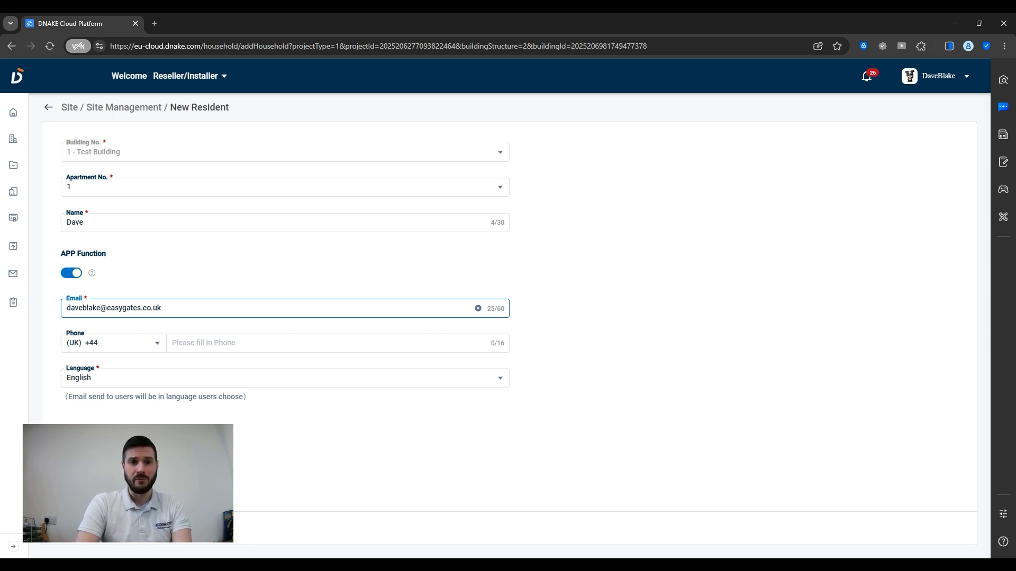
pyautogui.click(127, 528)
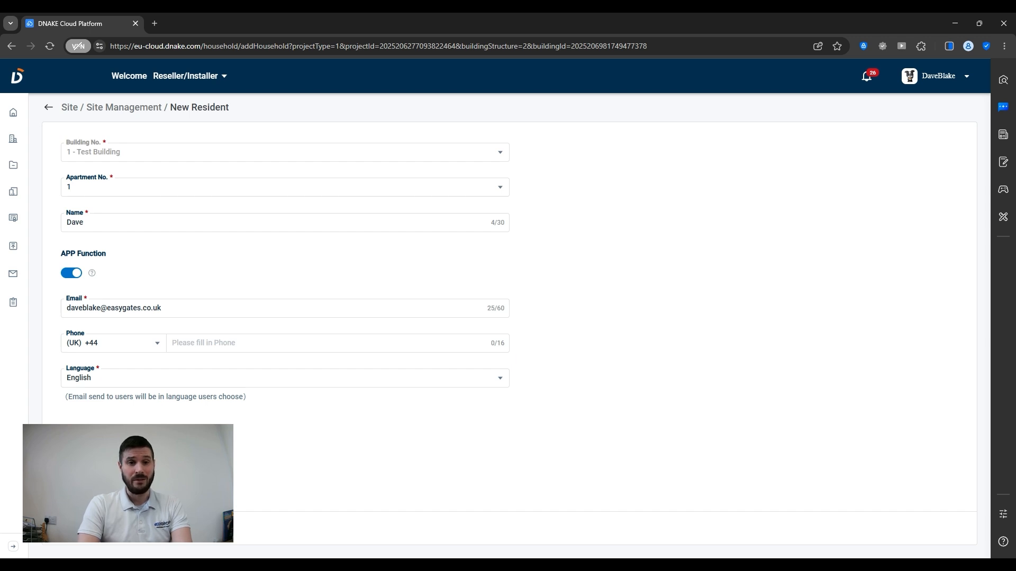
pyautogui.click(89, 529)
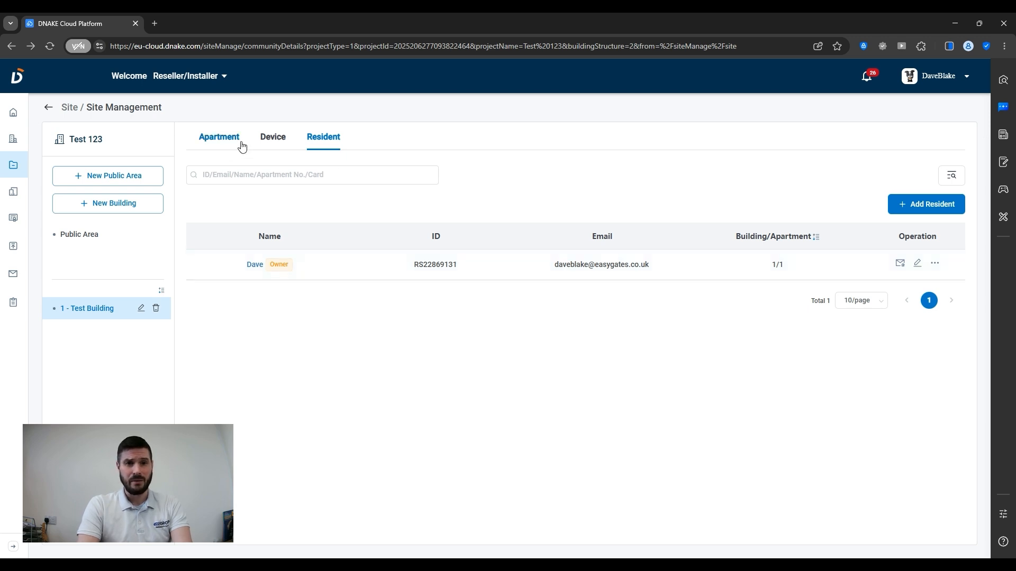
# - Check both devices show online and synced, then view the Apartment list
pyautogui.click(285, 141)
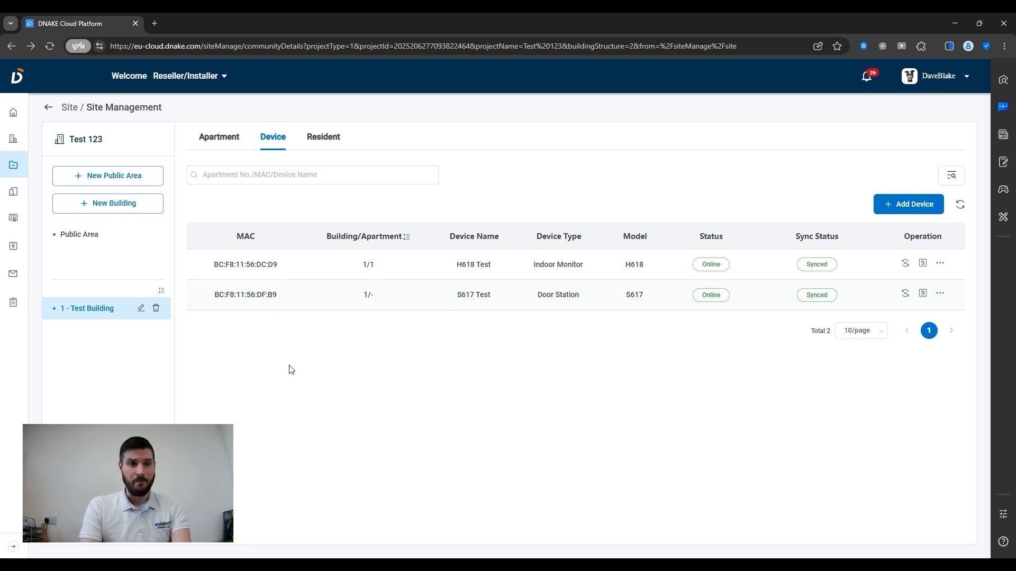
pyautogui.click(219, 139)
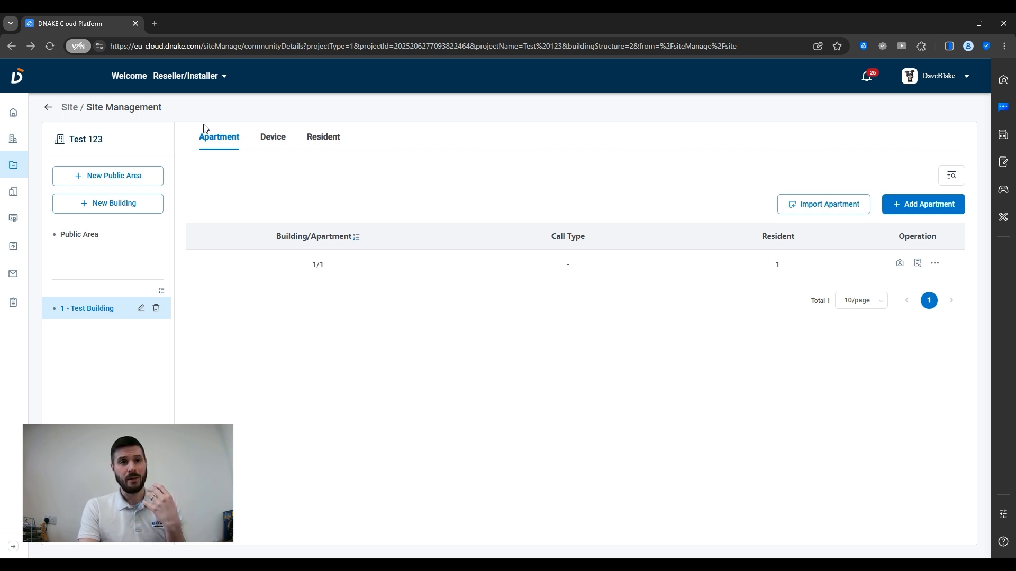
# - Switch the account role to Property Manager for Test 123
pyautogui.click(205, 79)
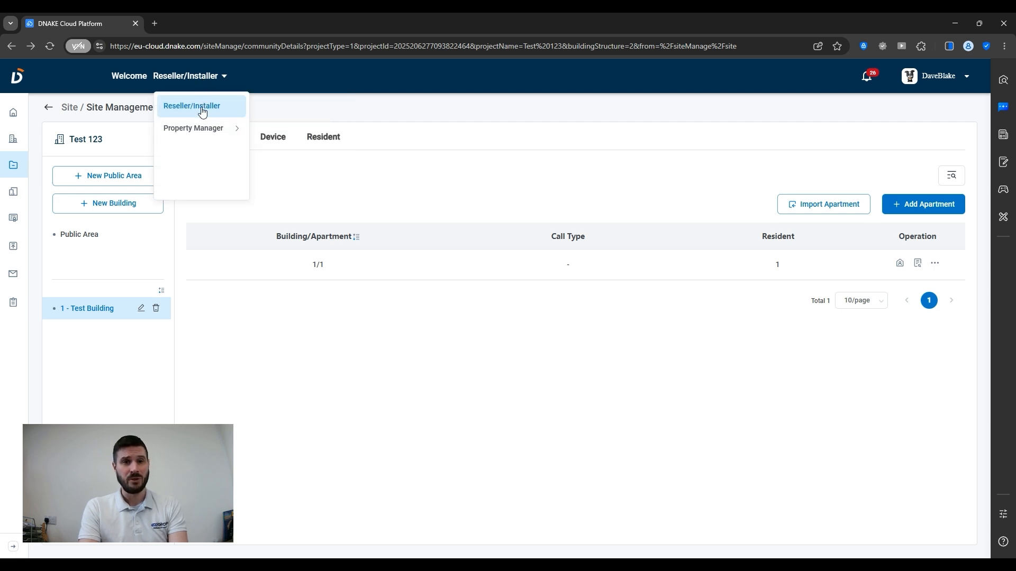
pyautogui.moveTo(198, 134)
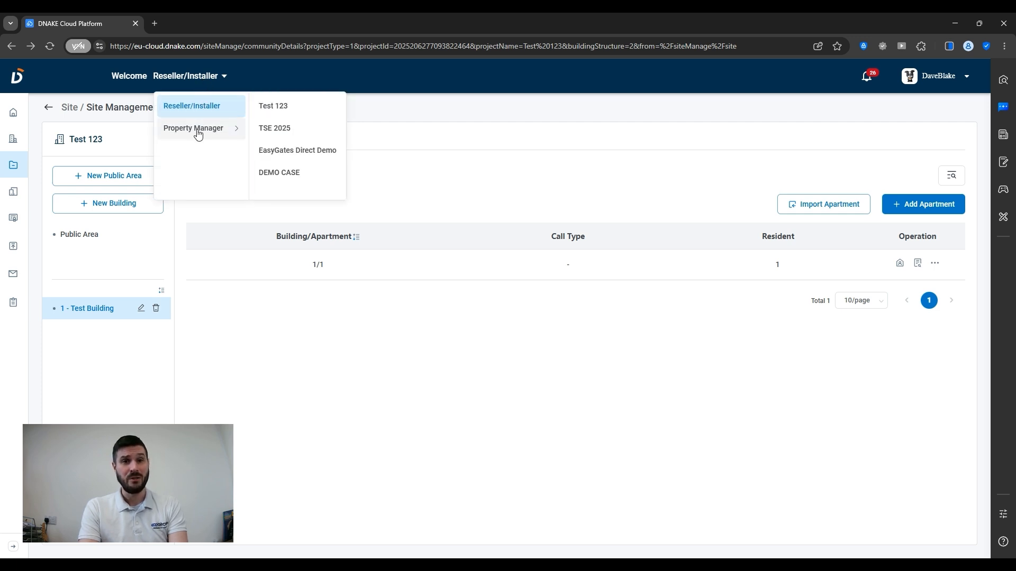
pyautogui.click(293, 105)
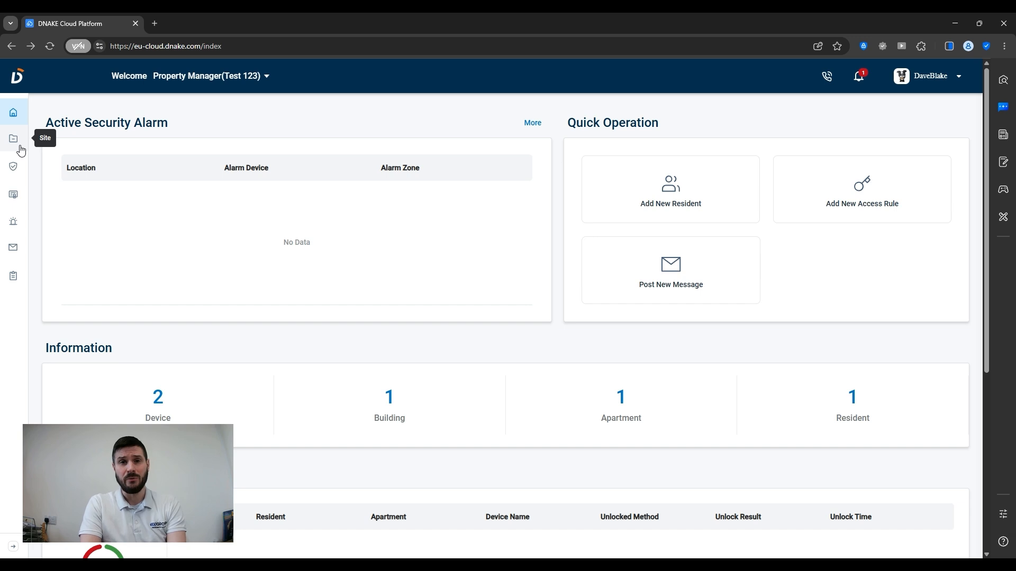
# - Show the Test 123 resident list and open the owner's more-actions menu
pyautogui.click(20, 149)
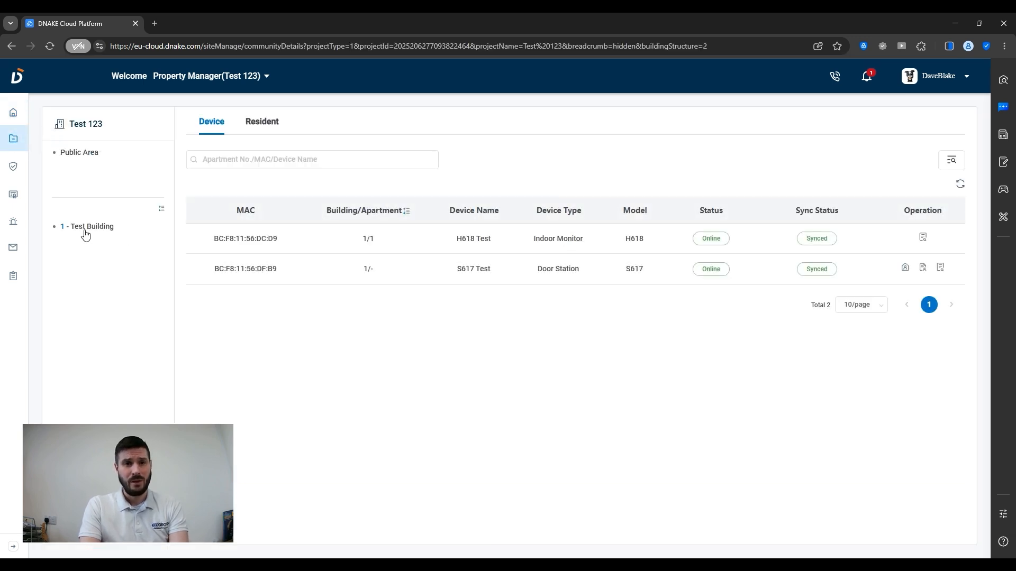
pyautogui.click(248, 132)
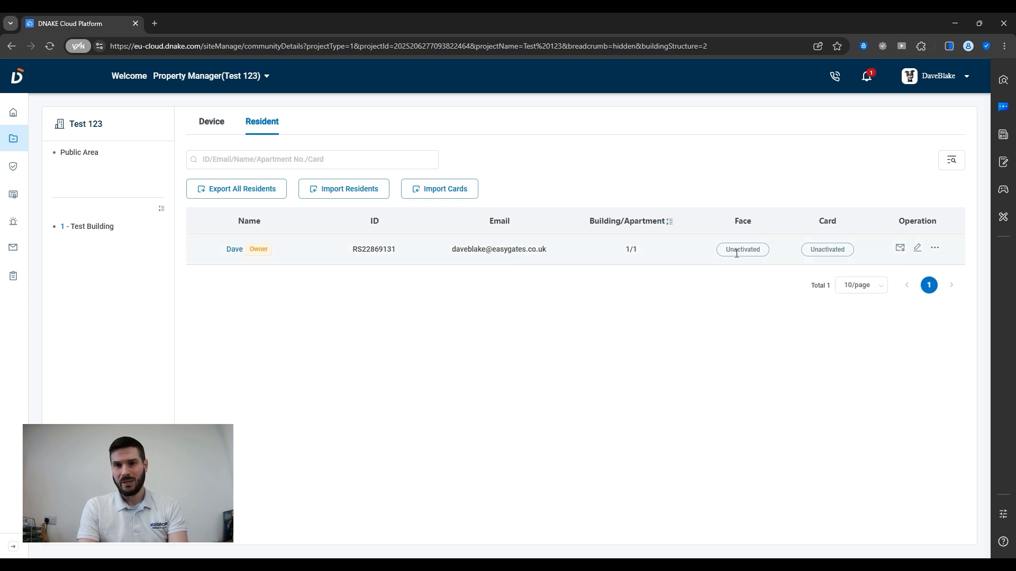
pyautogui.moveTo(728, 254); pyautogui.dragTo(775, 252)
pyautogui.click(821, 249)
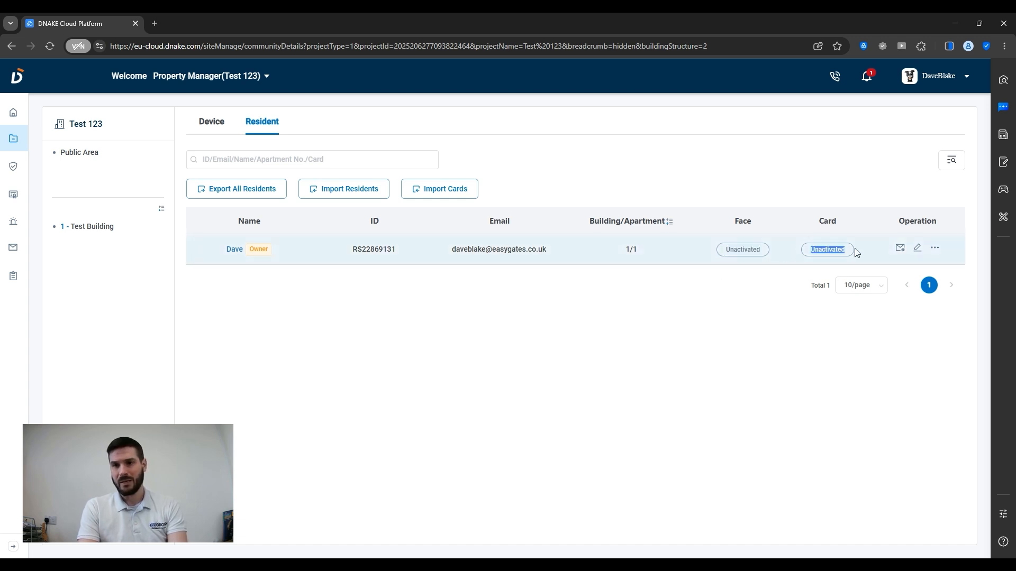
pyautogui.click(935, 248)
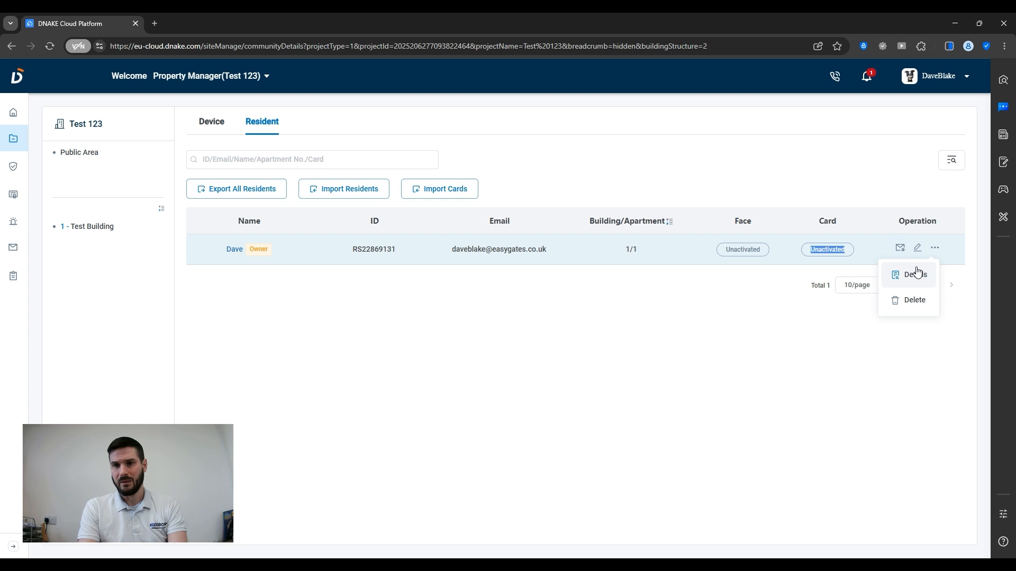
pyautogui.click(918, 248)
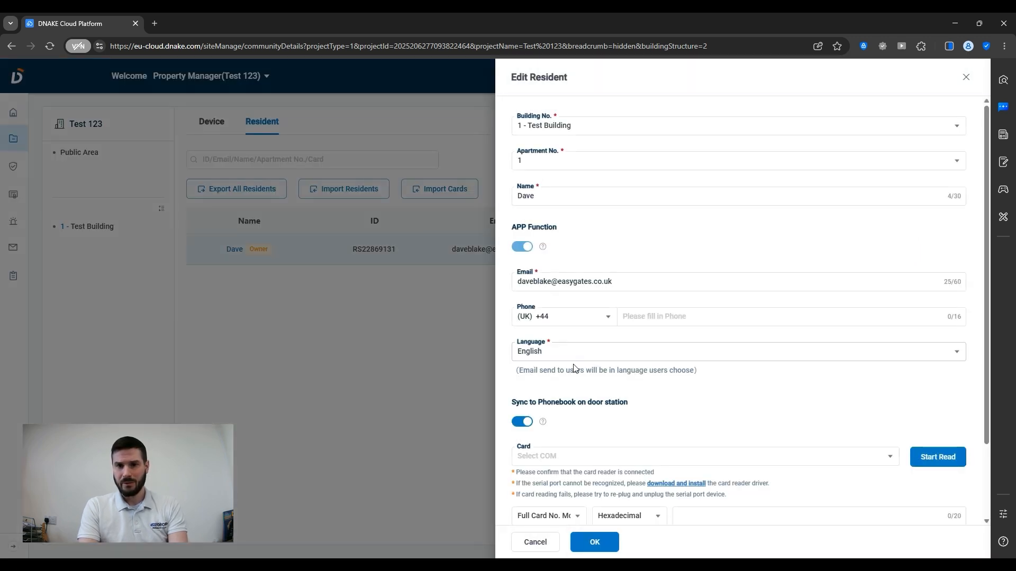
pyautogui.scroll(-2, 574, 368)
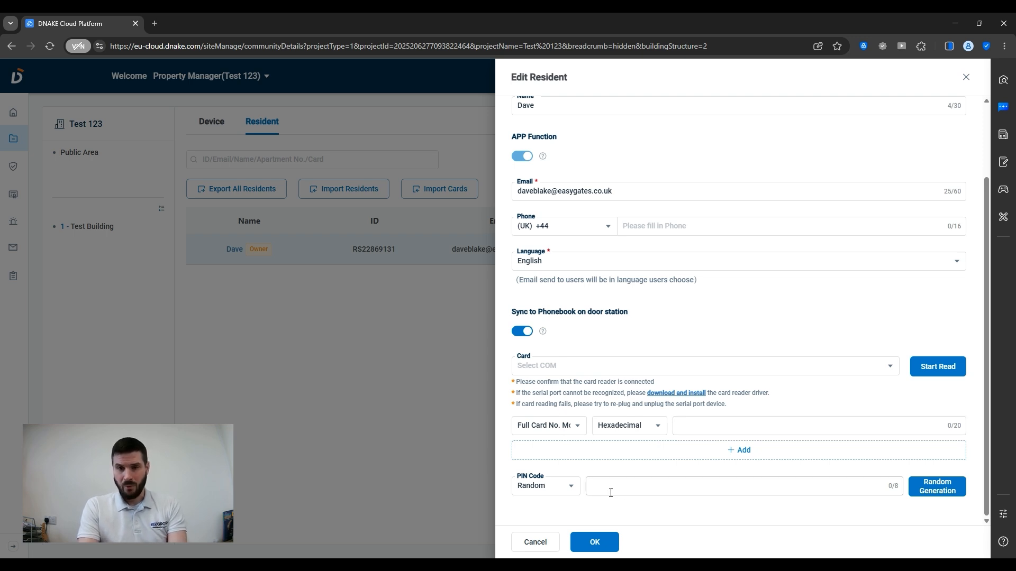
pyautogui.click(534, 541)
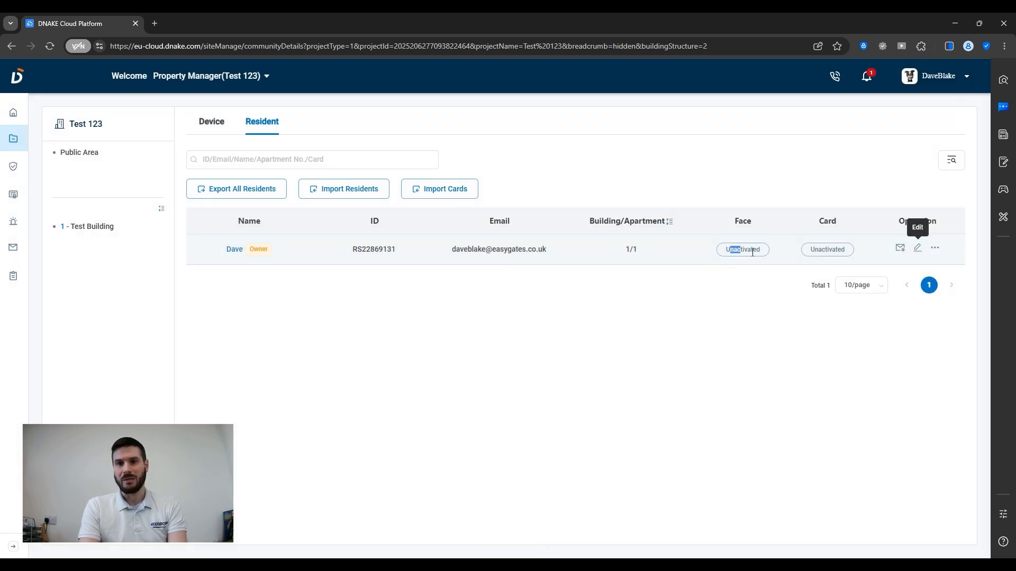
# - Go to the empty Access Rule page from the sidebar shield icon
pyautogui.moveTo(752, 252); pyautogui.dragTo(765, 254)
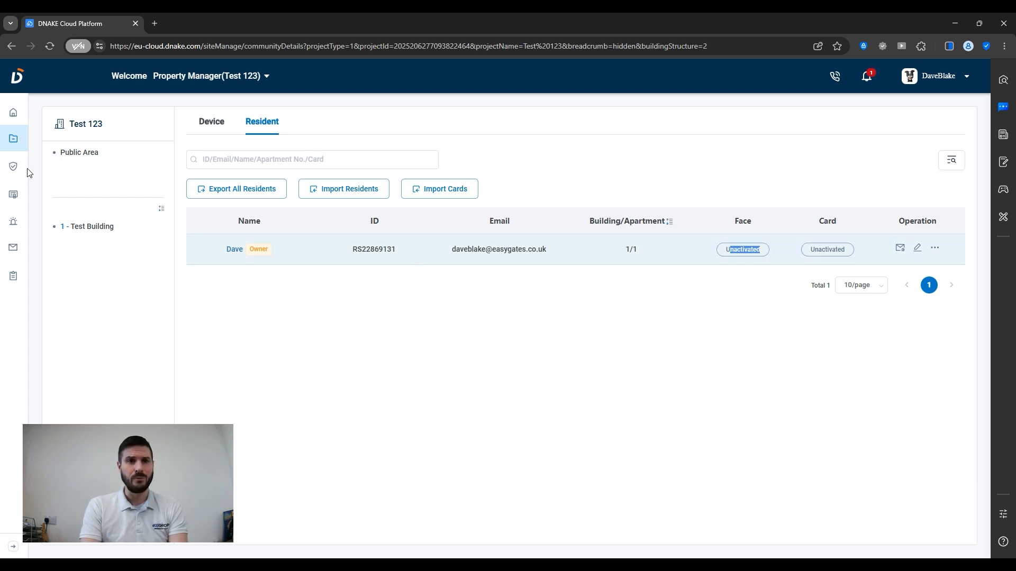
pyautogui.moveTo(15, 168)
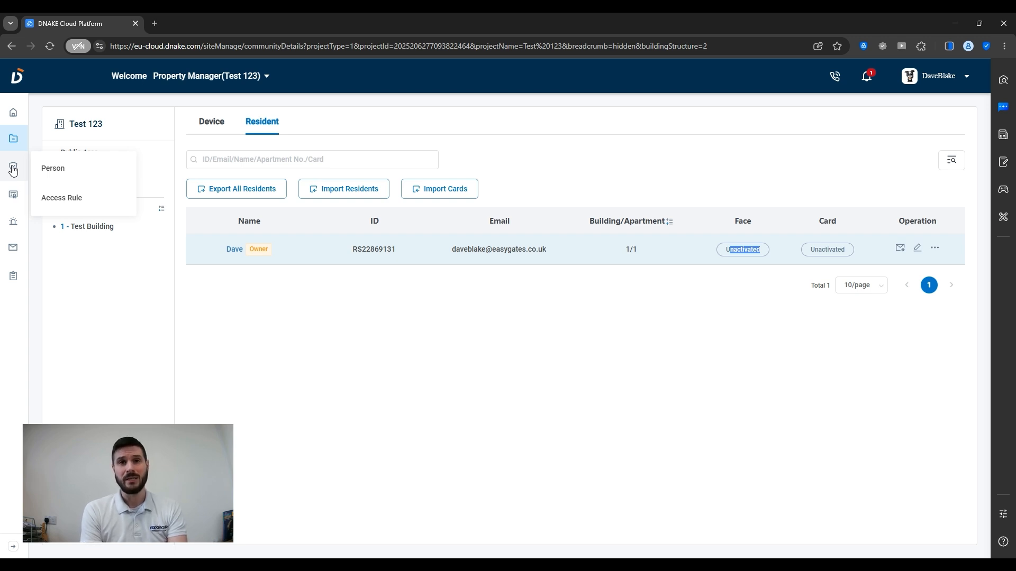
pyautogui.click(72, 199)
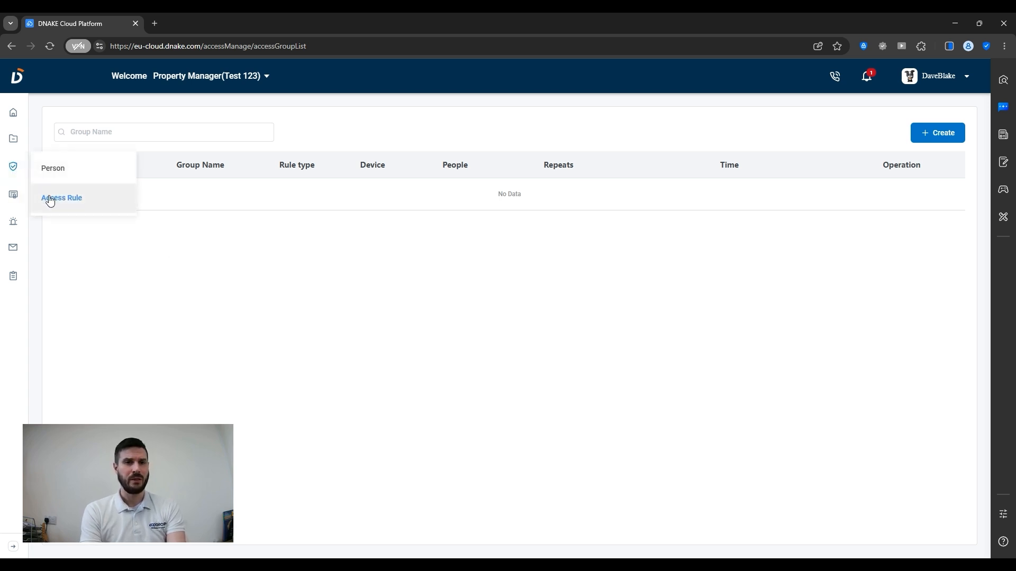
# - Create a new access rule group named 'Staff Working Hours' and view the rule types
pyautogui.click(51, 200)
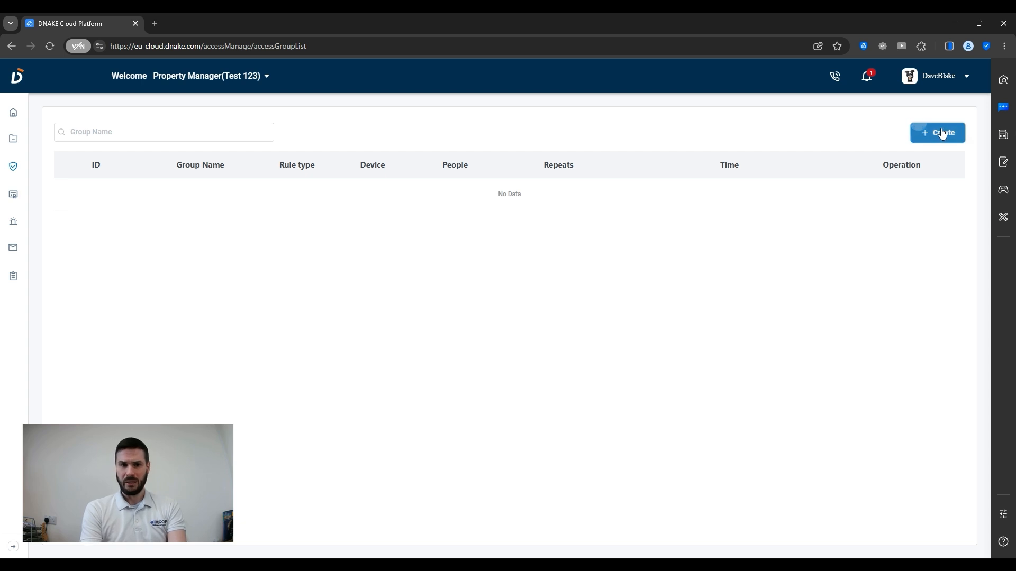
pyautogui.click(936, 132)
pyautogui.click(286, 182)
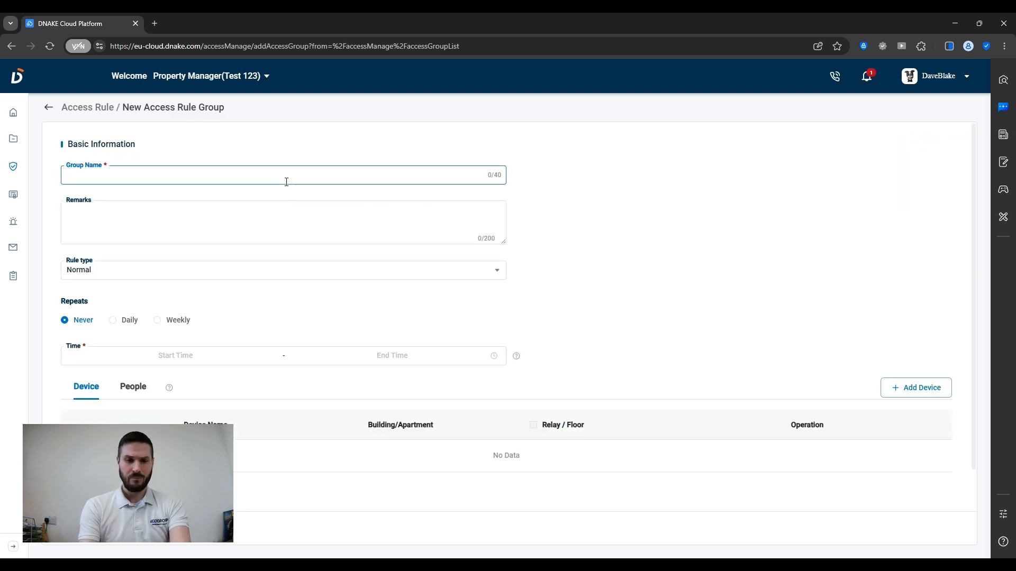
pyautogui.write('Staff ')
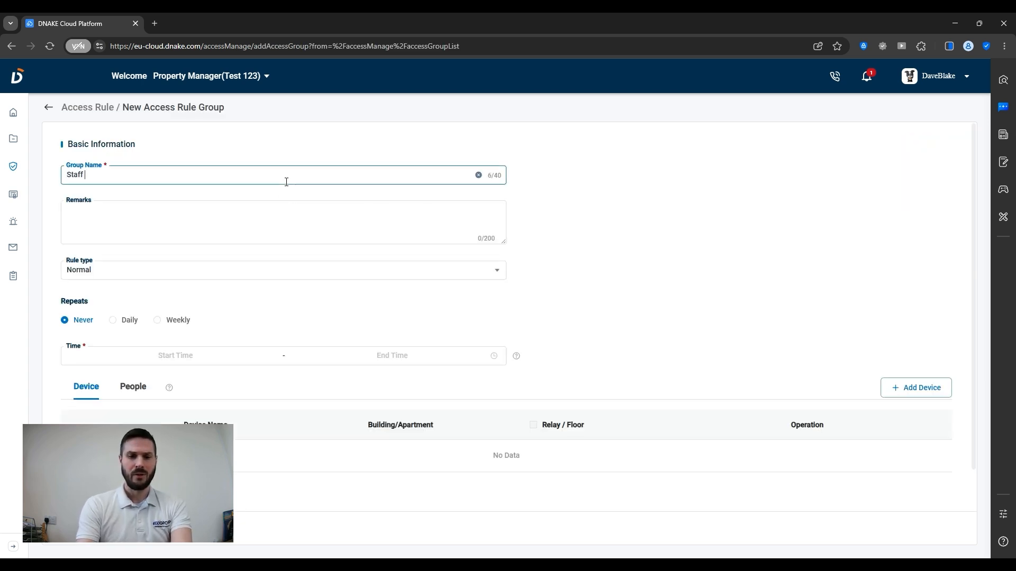
pyautogui.write('Working Hours')
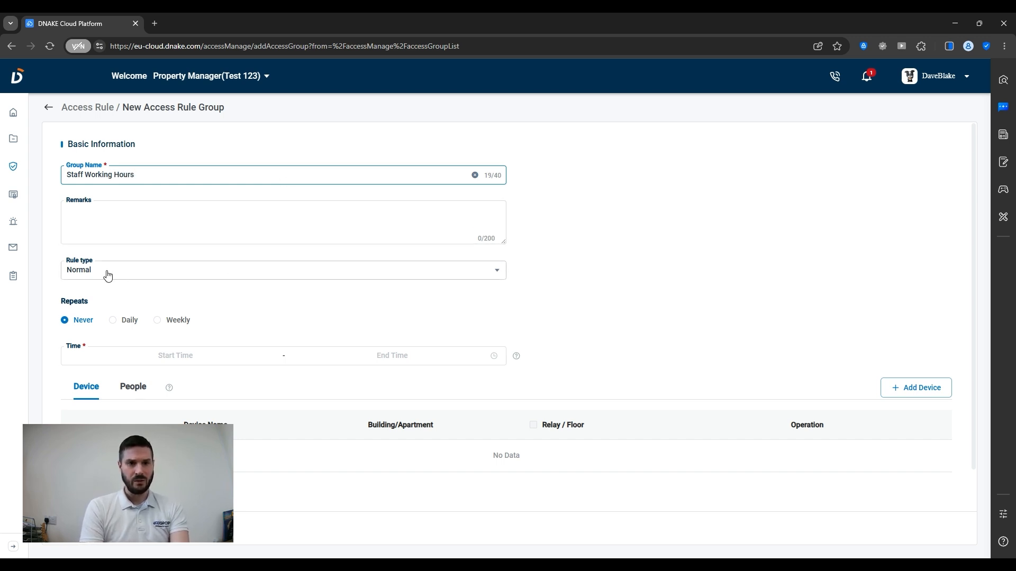
pyautogui.click(95, 271)
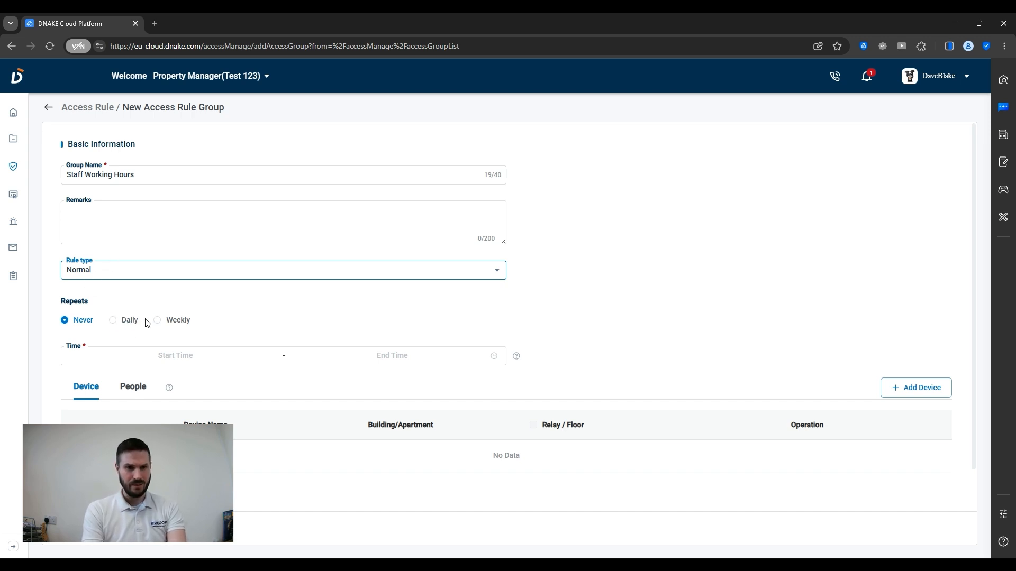
# - Make the rule repeat Weekly on Monday, Tuesday, Wednesday, Thursday and Friday
pyautogui.click(162, 320)
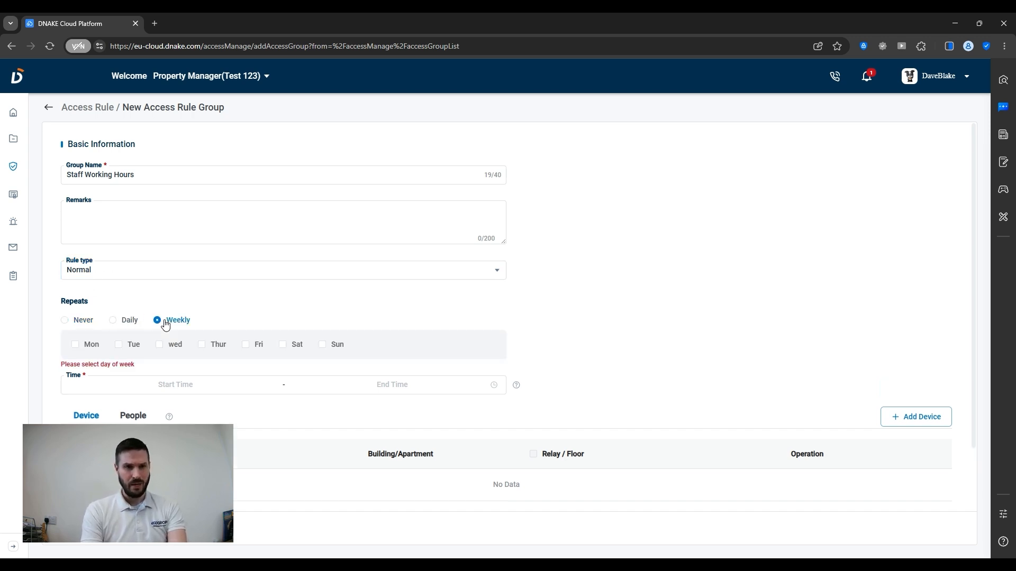
pyautogui.click(75, 344)
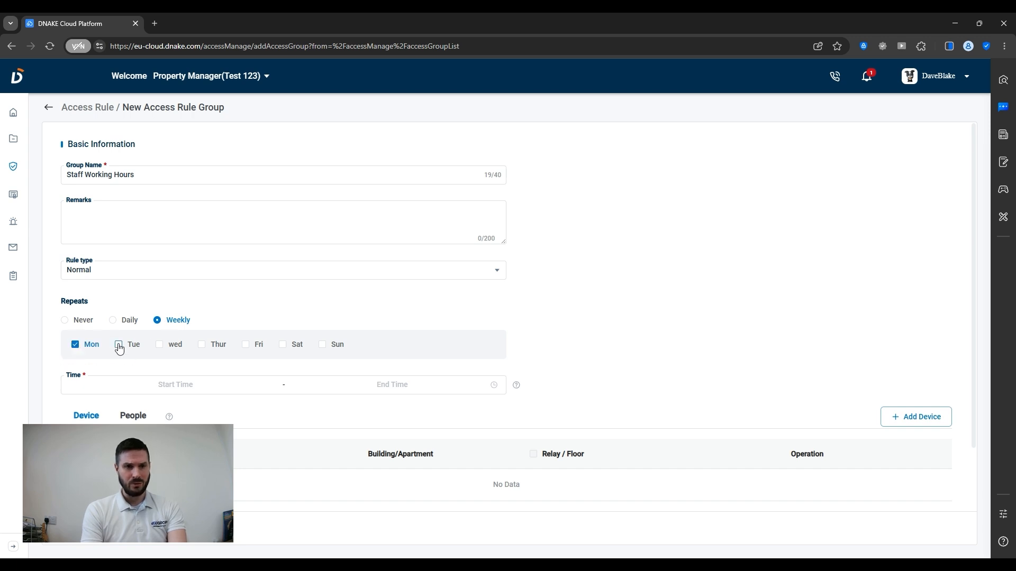
pyautogui.click(119, 347)
pyautogui.click(169, 347)
pyautogui.click(204, 347)
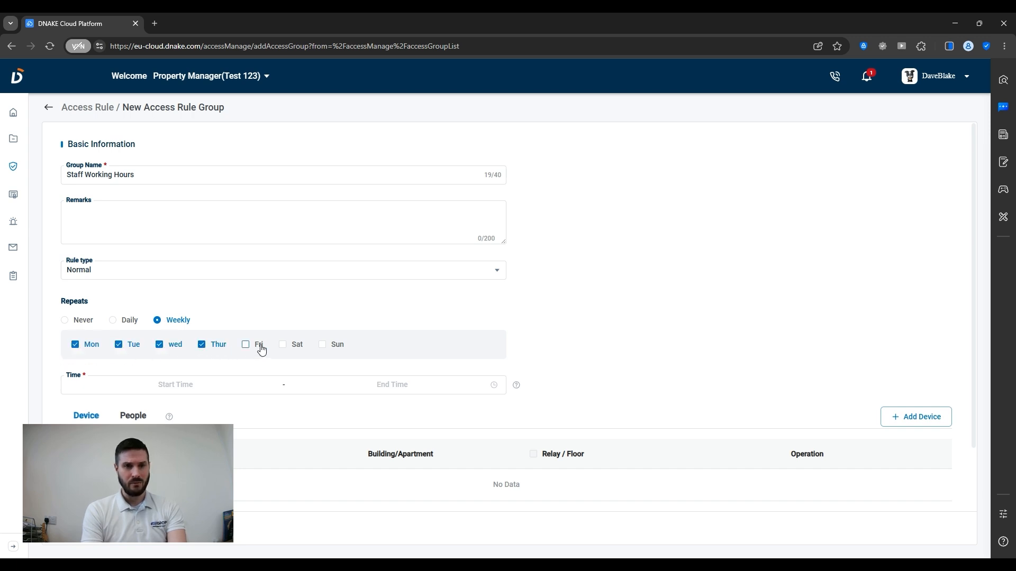
pyautogui.click(262, 349)
# - Set the rule's time window to 07:00:00 through 18:00:00
pyautogui.click(201, 385)
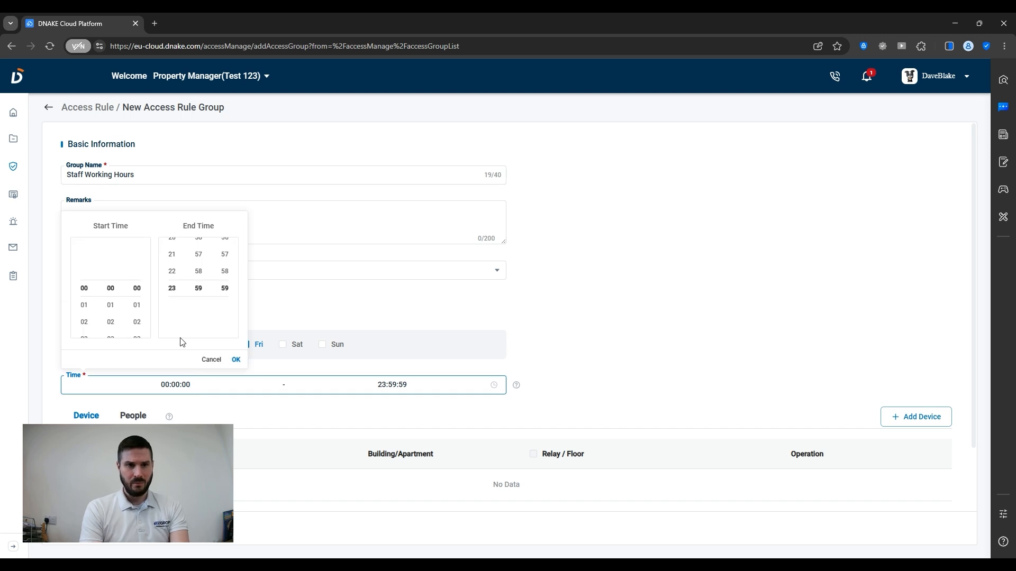
pyautogui.scroll(-5, 84, 328)
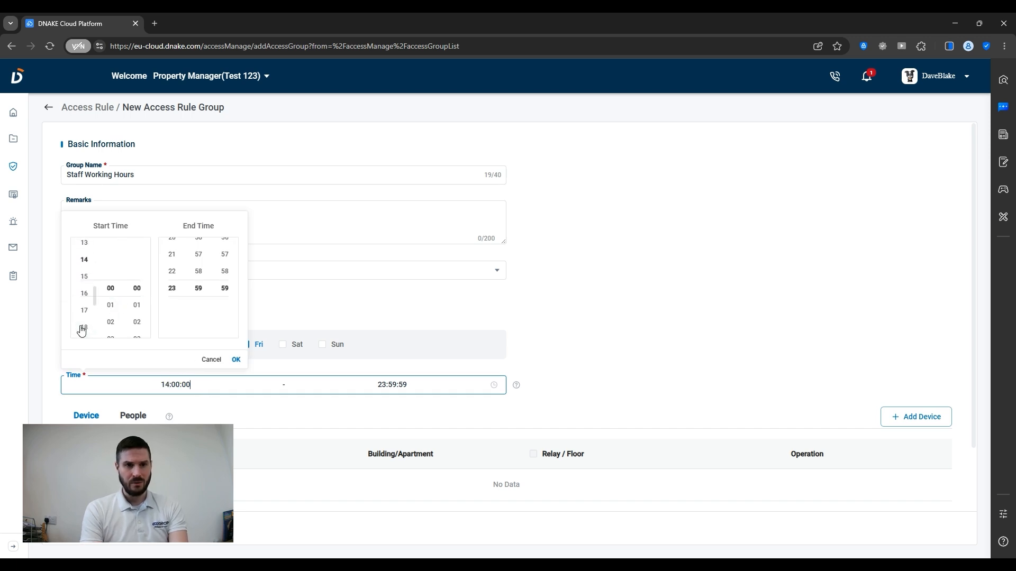
pyautogui.scroll(4, 81, 329)
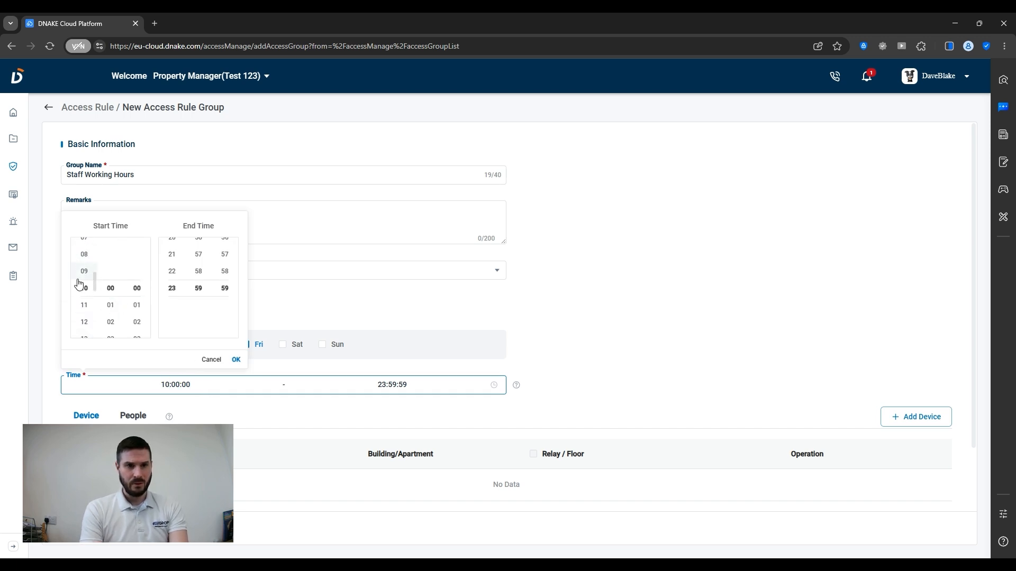
pyautogui.scroll(3, 79, 280)
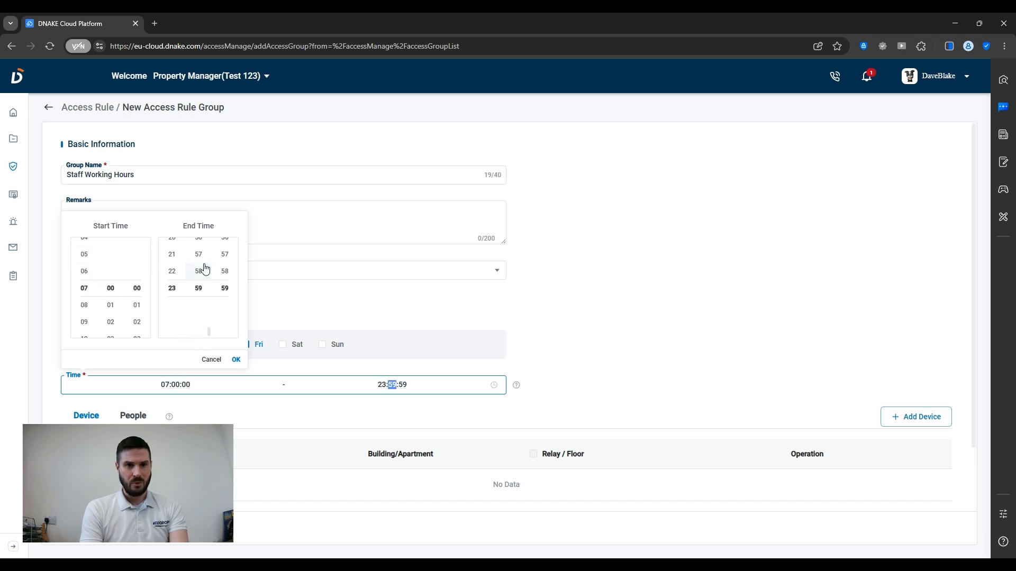
pyautogui.scroll(5, 170, 266)
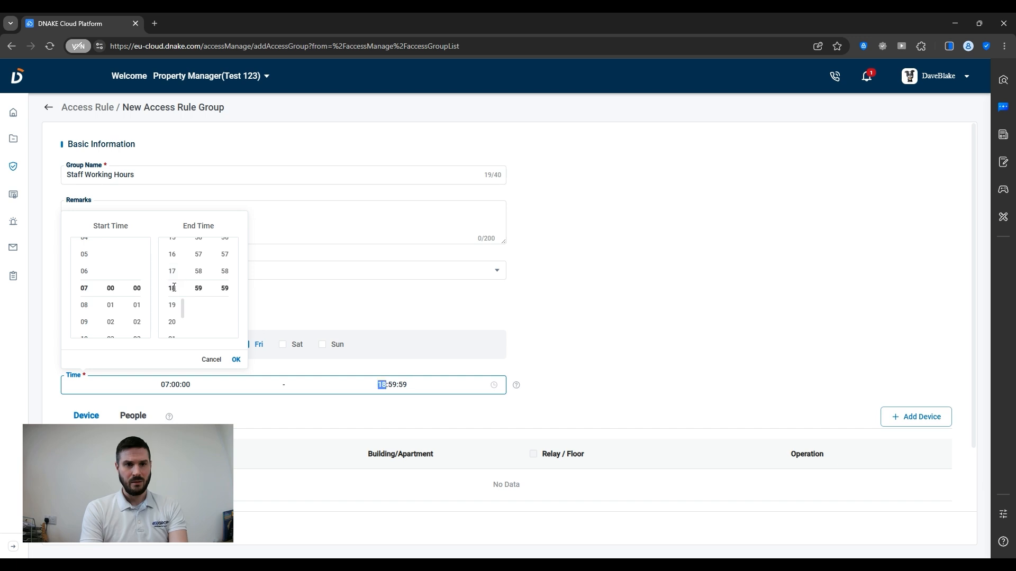
pyautogui.scroll(10, 200, 270)
pyautogui.scroll(10, 225, 277)
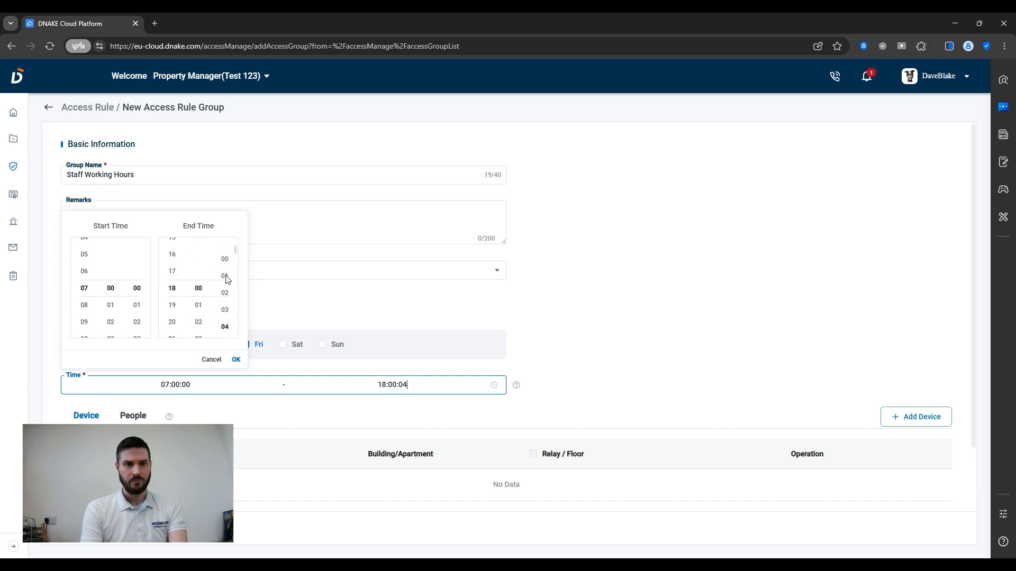
pyautogui.click(308, 313)
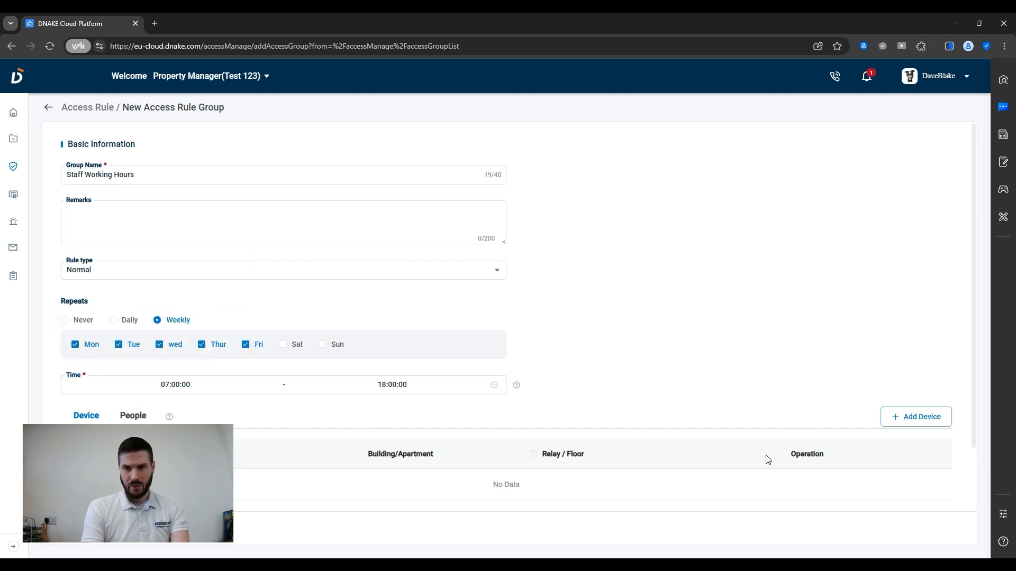
# - Add the S617 Test door station on Relay1 and save the Staff Working Hours rule
pyautogui.click(916, 418)
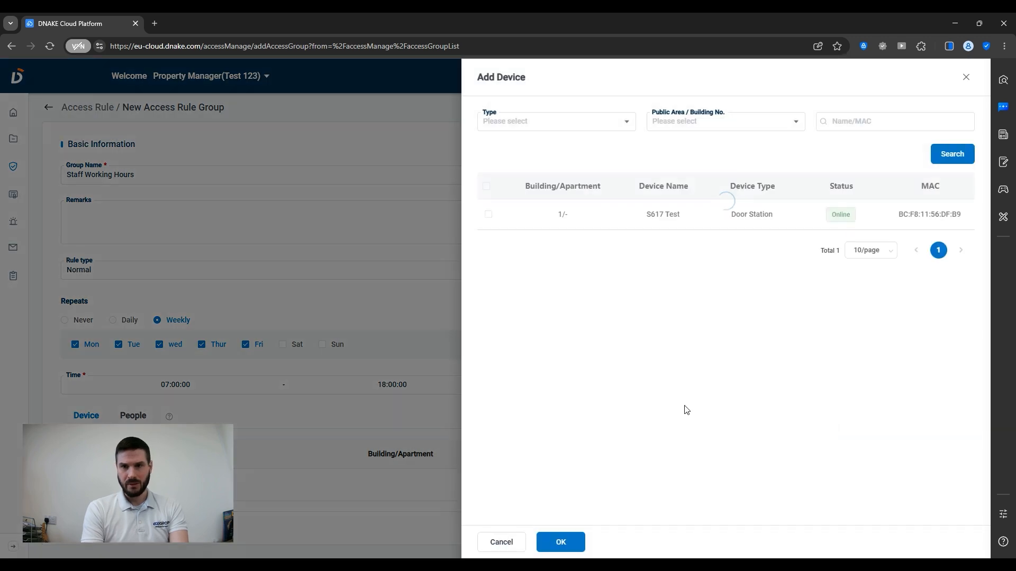
pyautogui.click(489, 215)
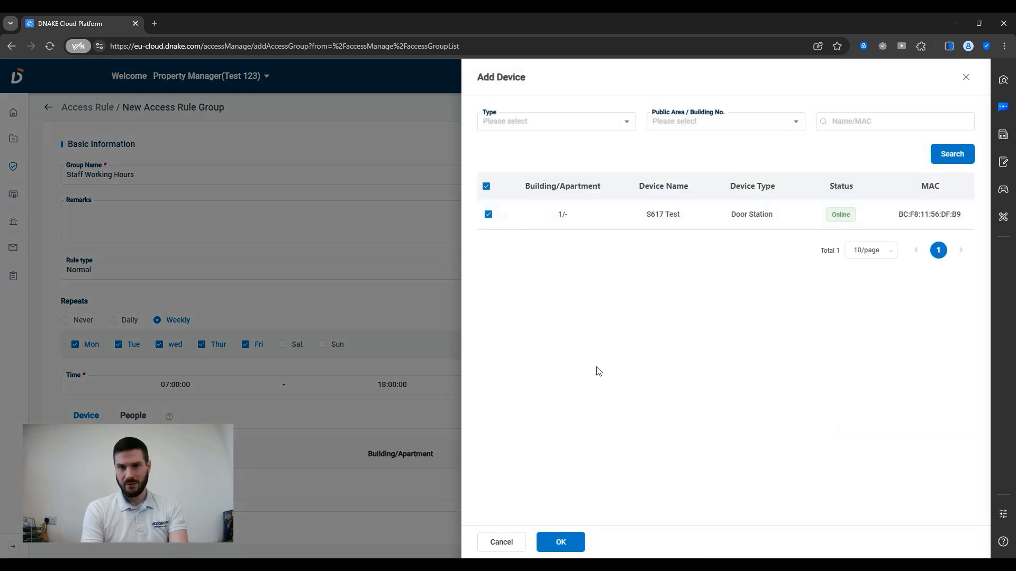
pyautogui.click(558, 541)
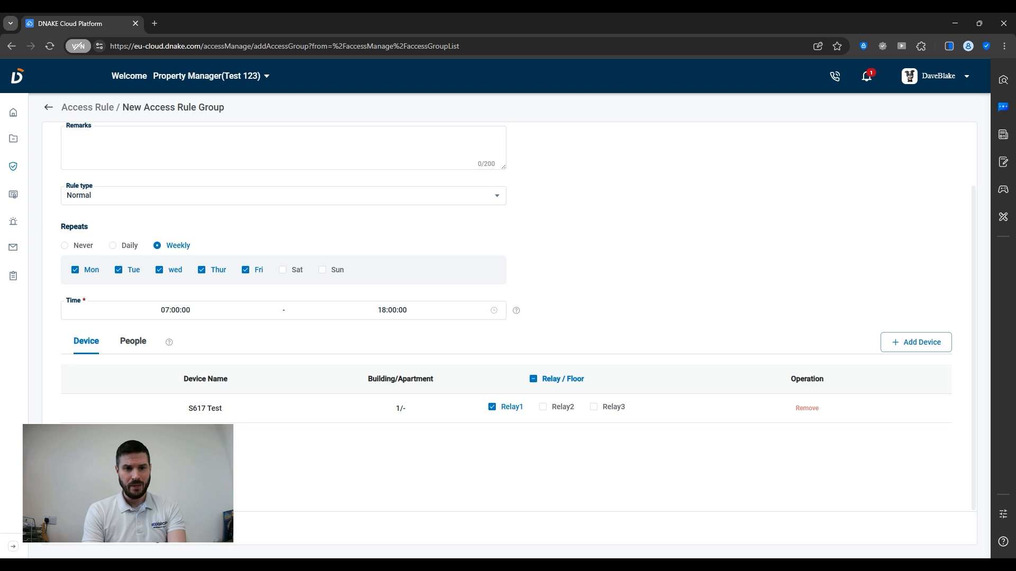
pyautogui.click(87, 528)
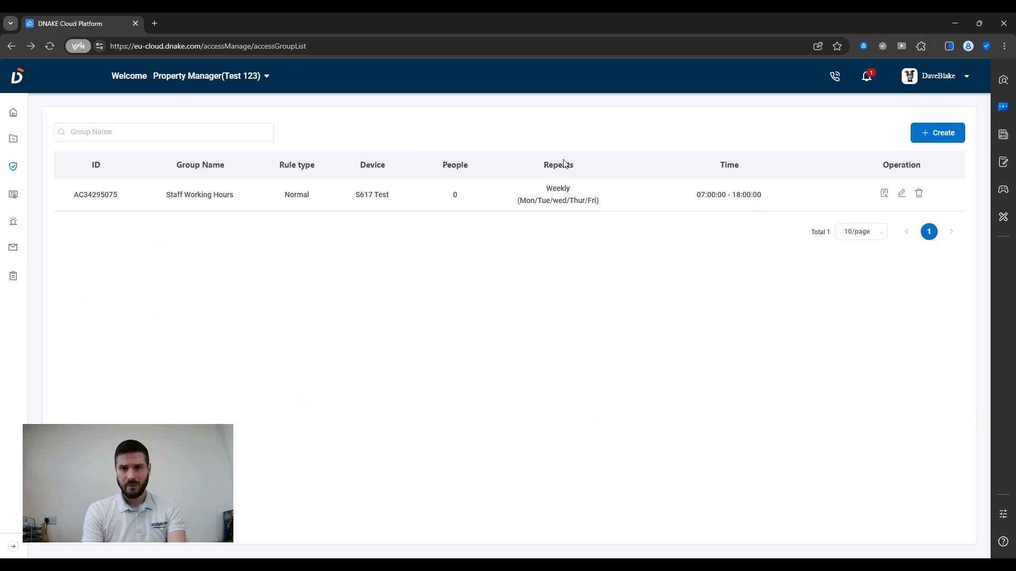
# - Go to the Person page's Staff tab from the sidebar access menu
pyautogui.moveTo(15, 170)
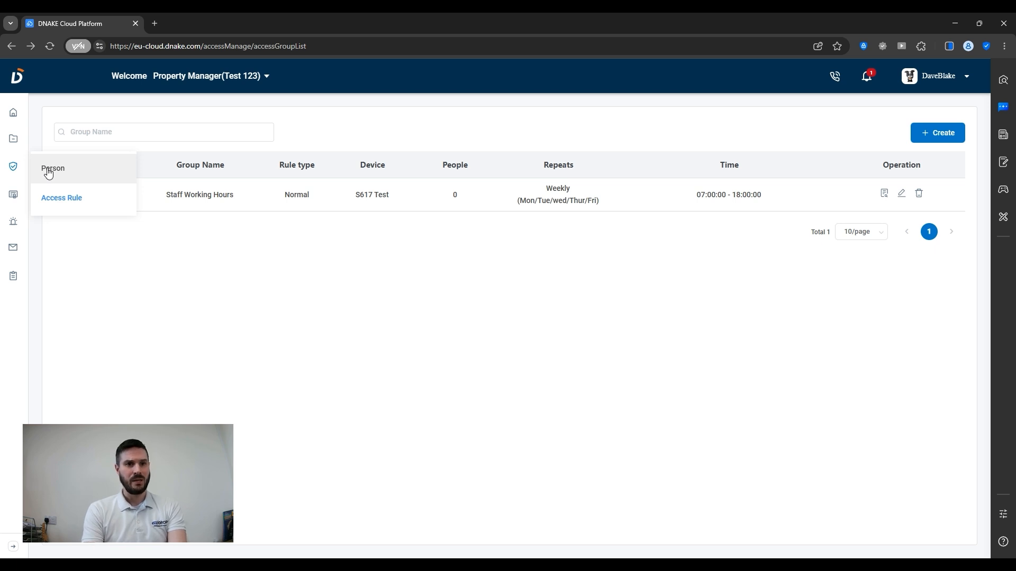
pyautogui.click(48, 170)
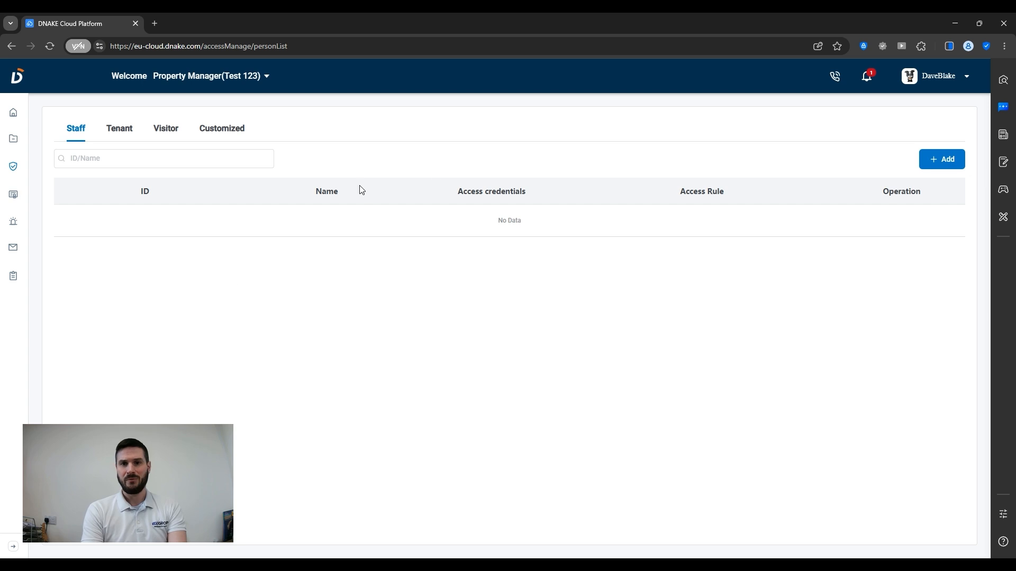
# - Start a new staff member, entering their name and a PIN code
pyautogui.click(947, 162)
pyautogui.click(100, 171)
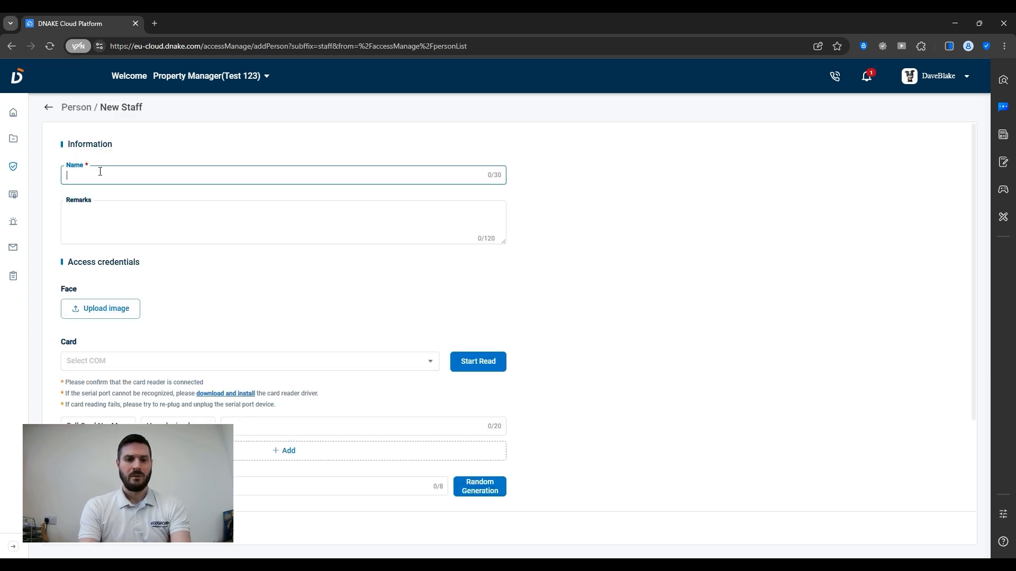
pyautogui.write('Dave')
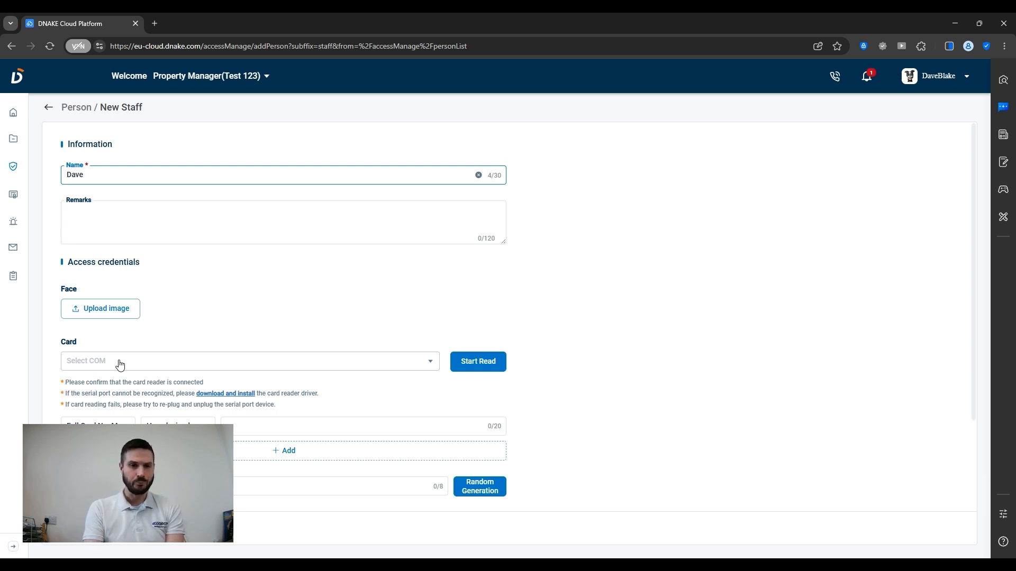
pyautogui.scroll(-2, 227, 415)
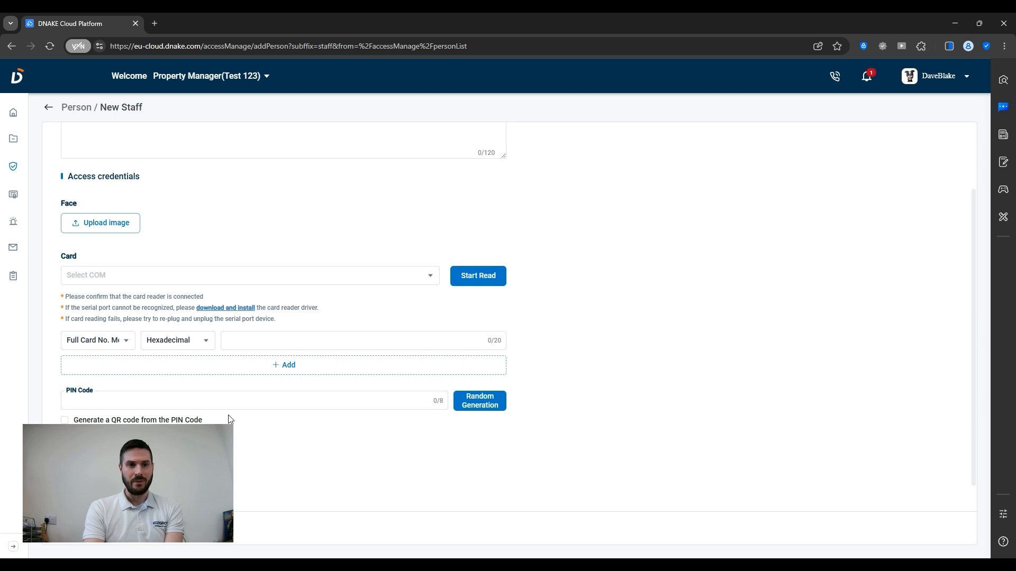
pyautogui.scroll(-1, 227, 415)
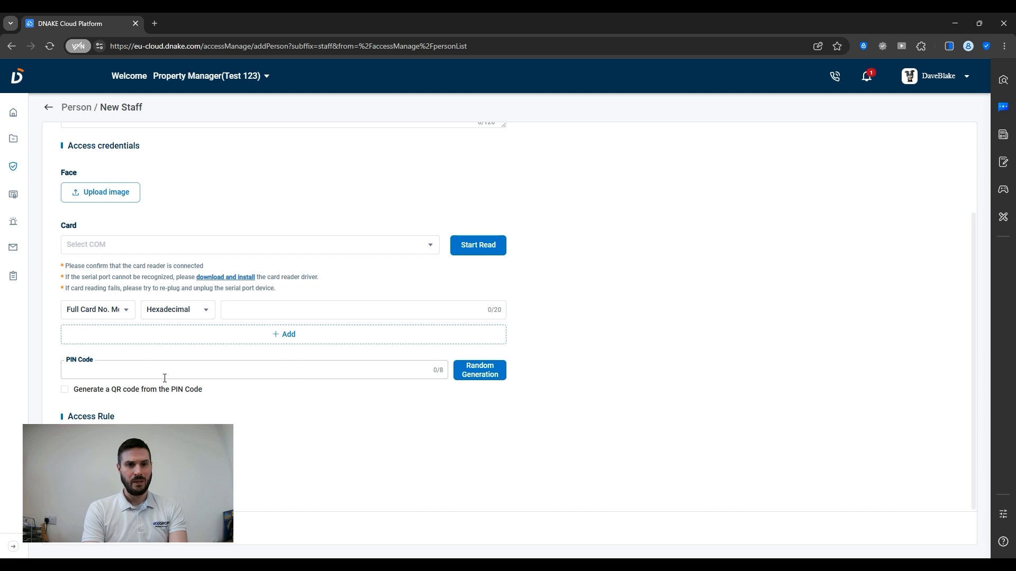
pyautogui.click(118, 373)
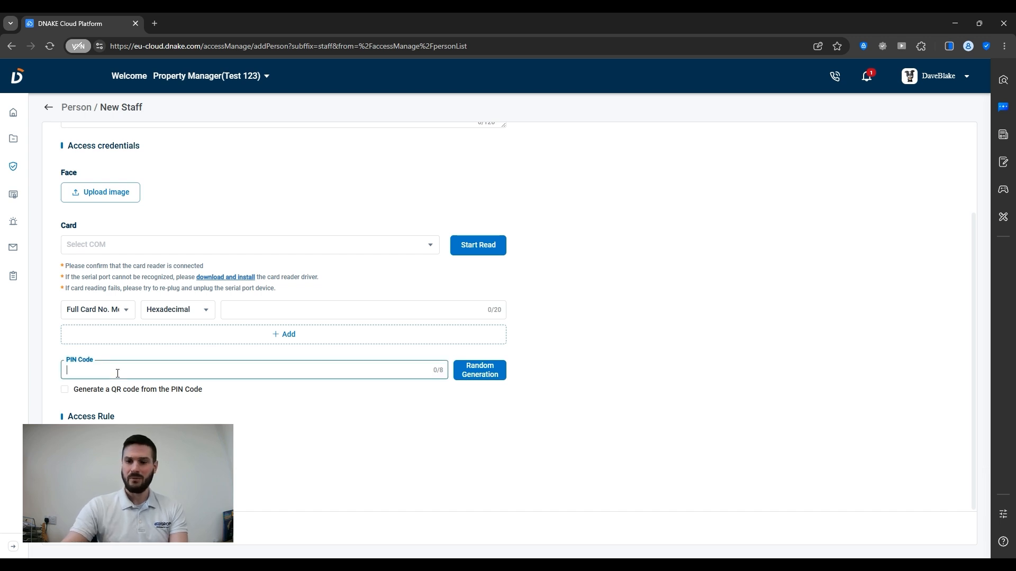
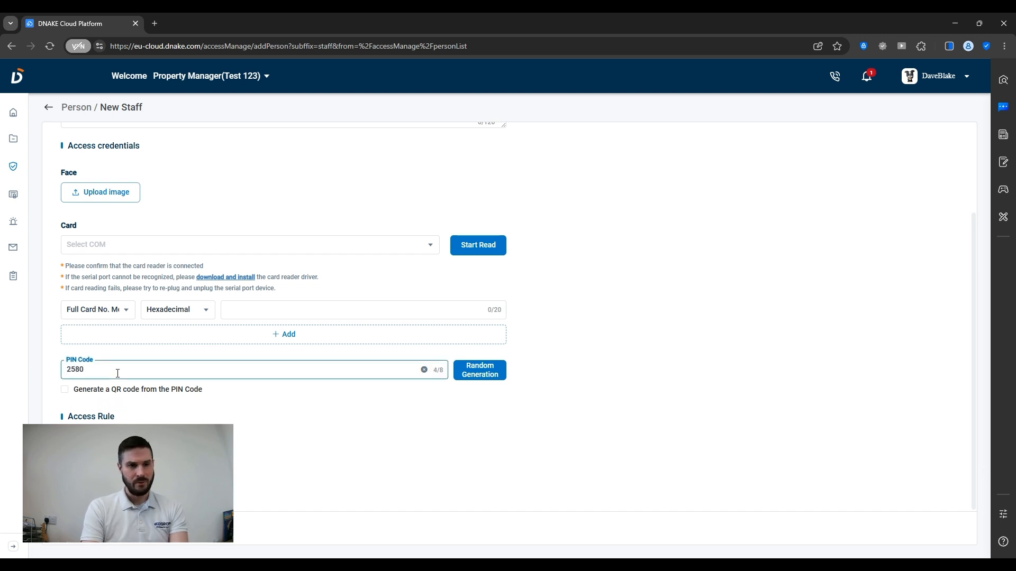
# - Assign the Staff Working Hours access rule to the new staff member
pyautogui.click(100, 444)
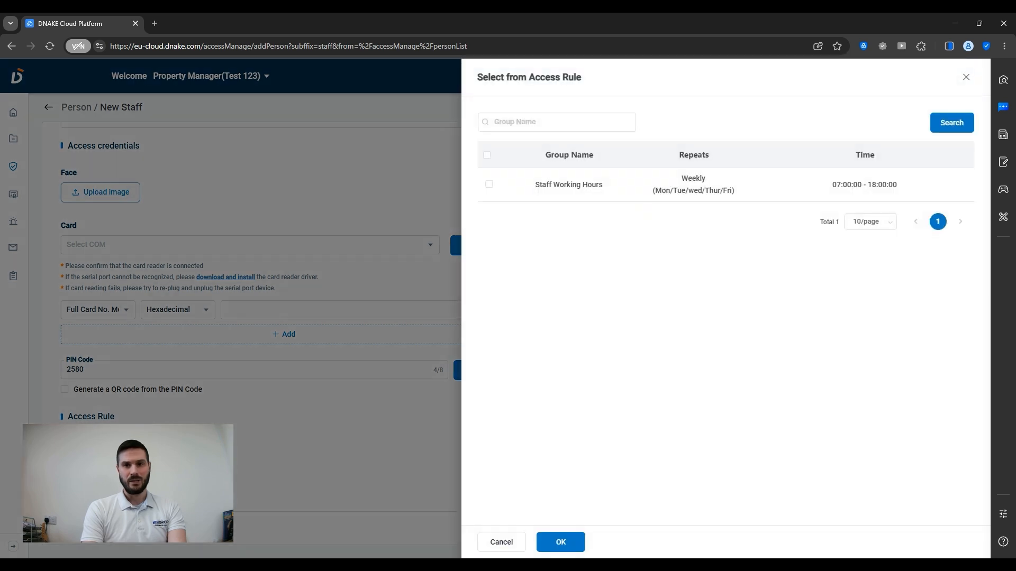
pyautogui.click(489, 185)
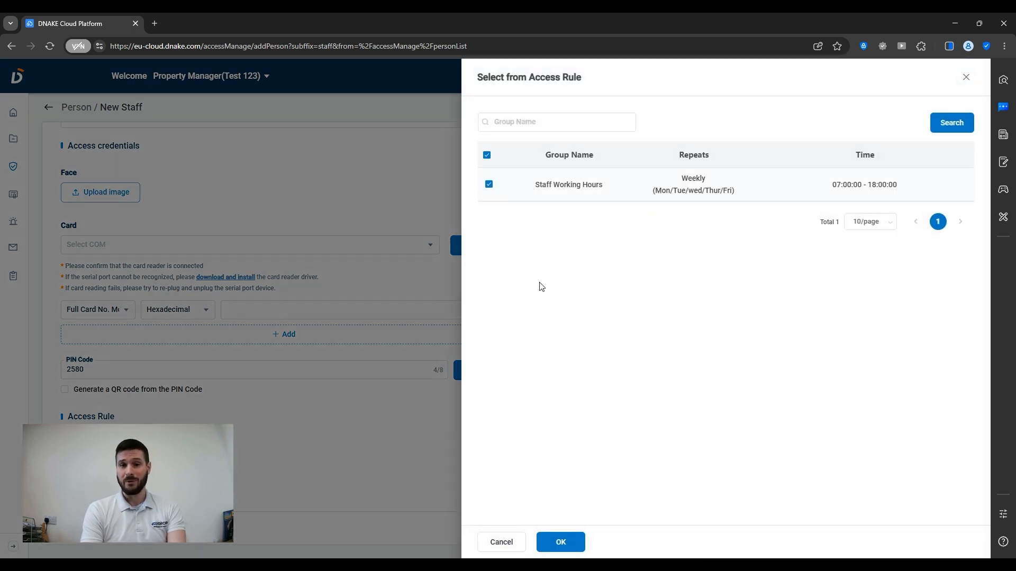
pyautogui.click(561, 541)
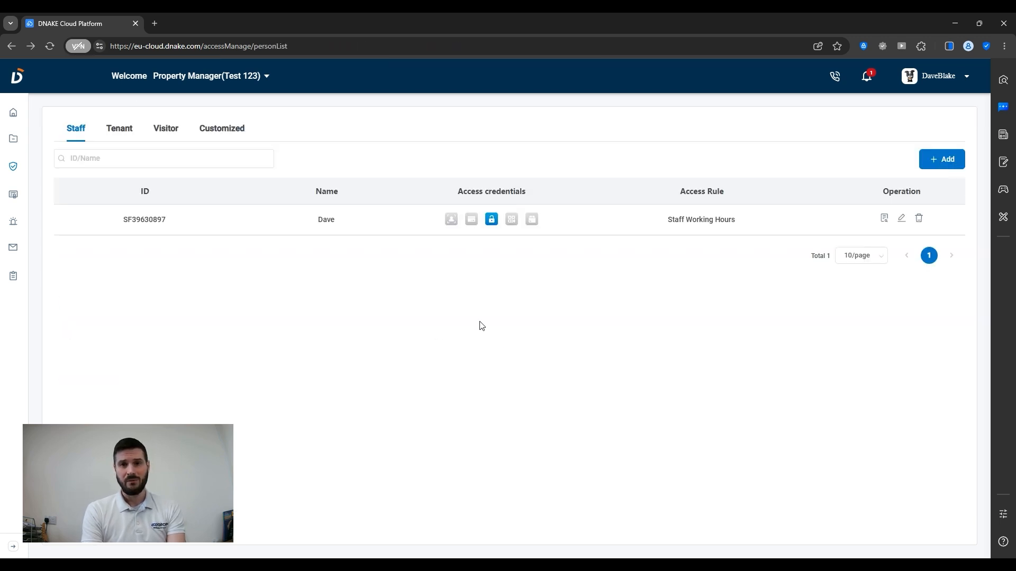
pyautogui.moveTo(493, 223)
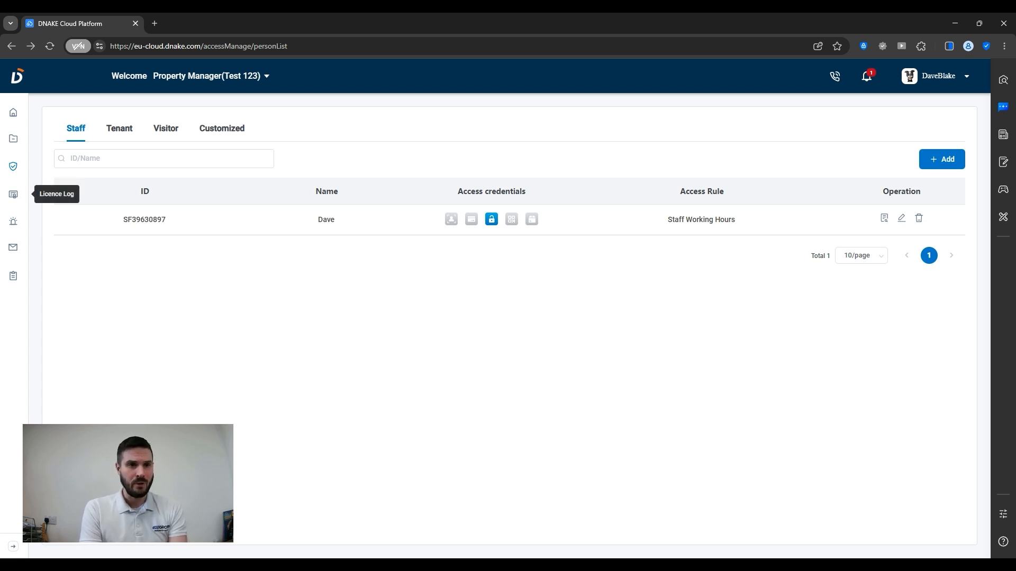
# - Create a new access rule group named 'Gates Open' of type Free Access
pyautogui.moveTo(20, 175)
pyautogui.click(51, 199)
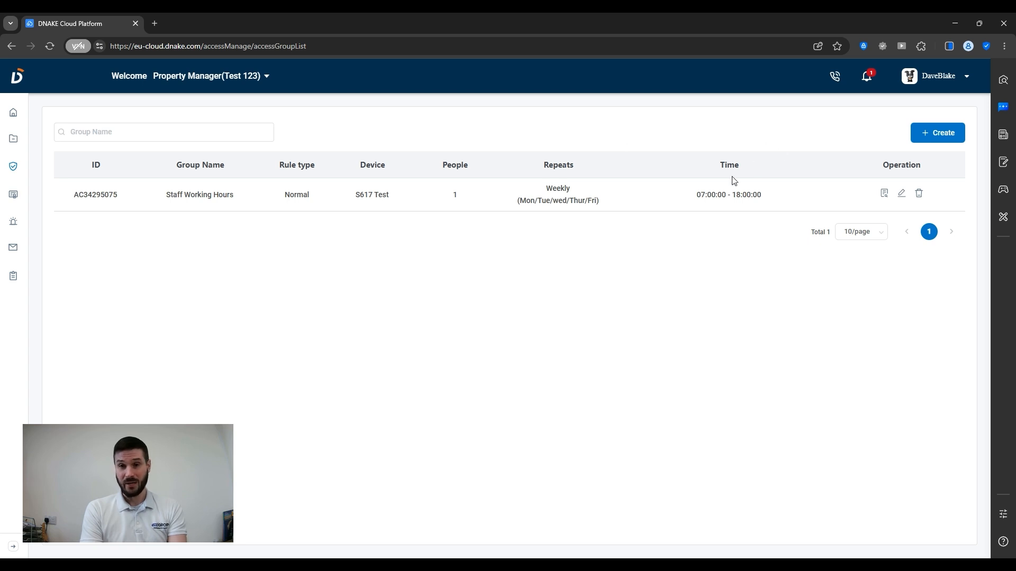
pyautogui.click(927, 137)
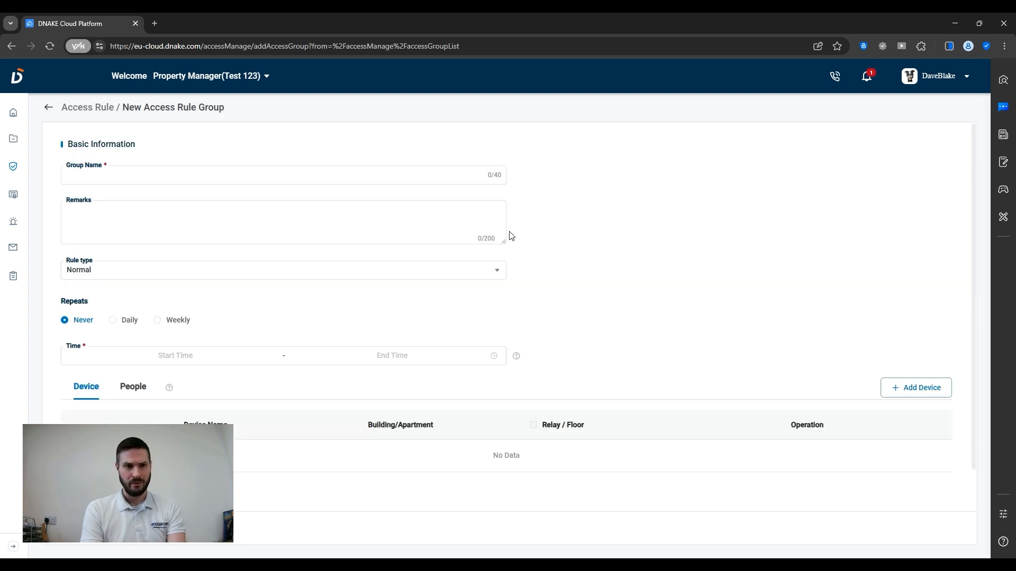
pyautogui.click(128, 173)
pyautogui.write('Gat')
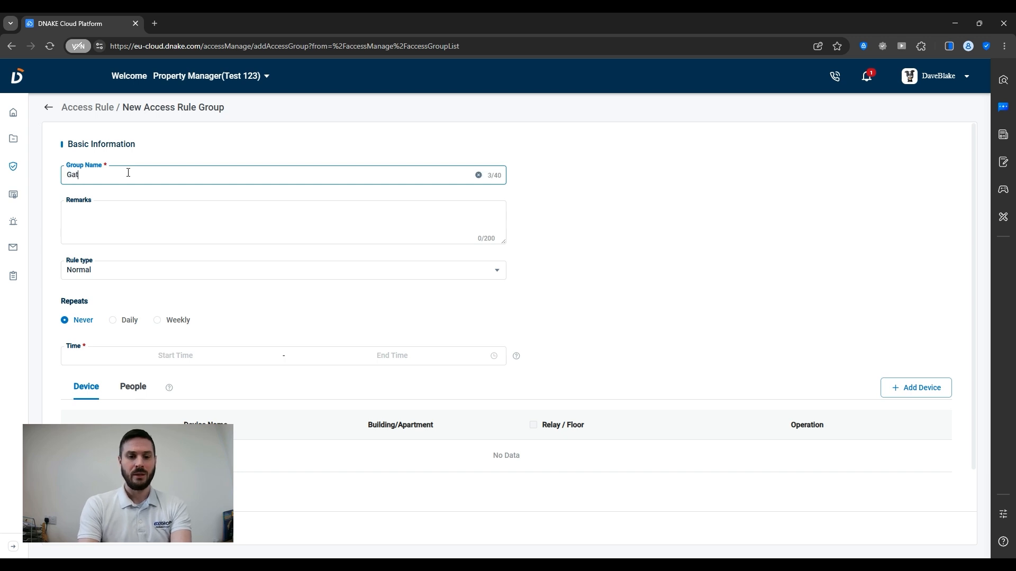
pyautogui.write('es Open')
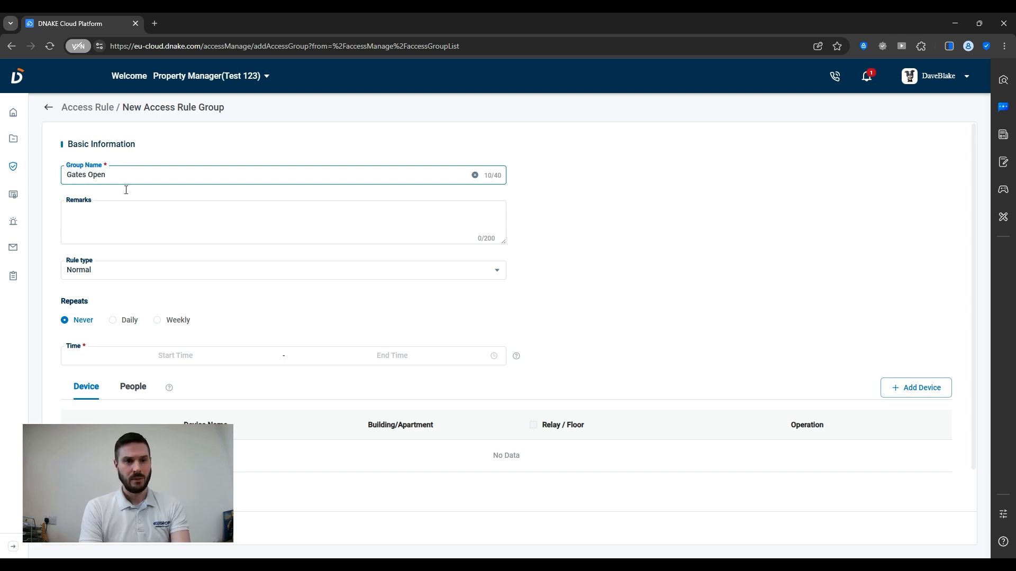
pyautogui.click(106, 279)
pyautogui.click(94, 323)
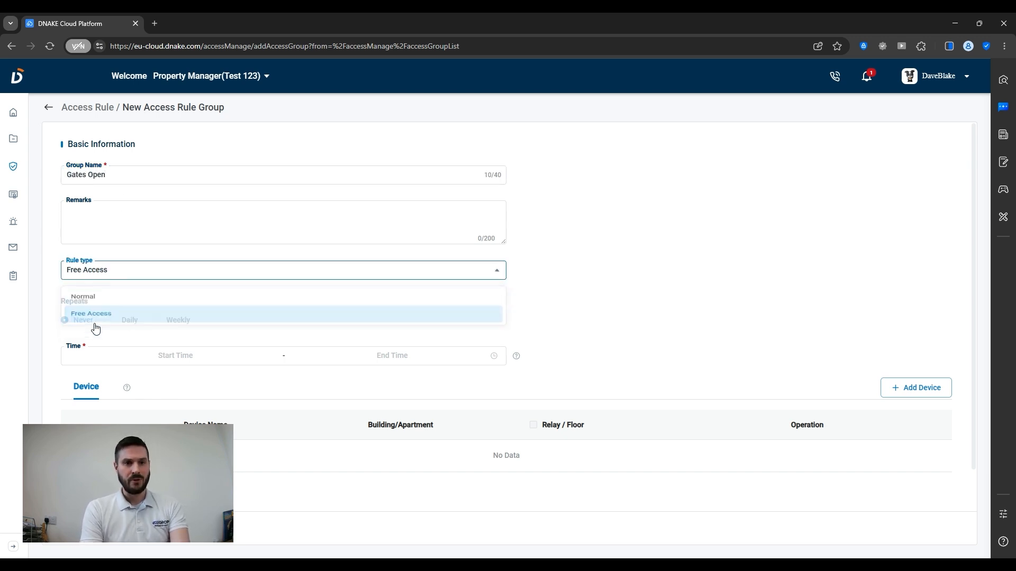
# - Make the rule repeat weekly on Monday through Friday
pyautogui.click(175, 324)
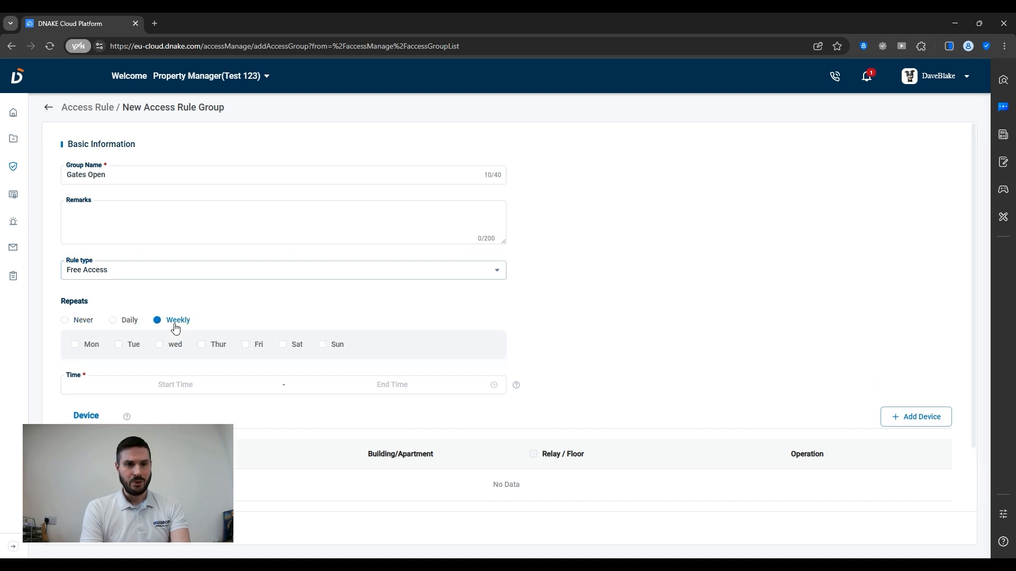
pyautogui.click(76, 346)
pyautogui.click(119, 347)
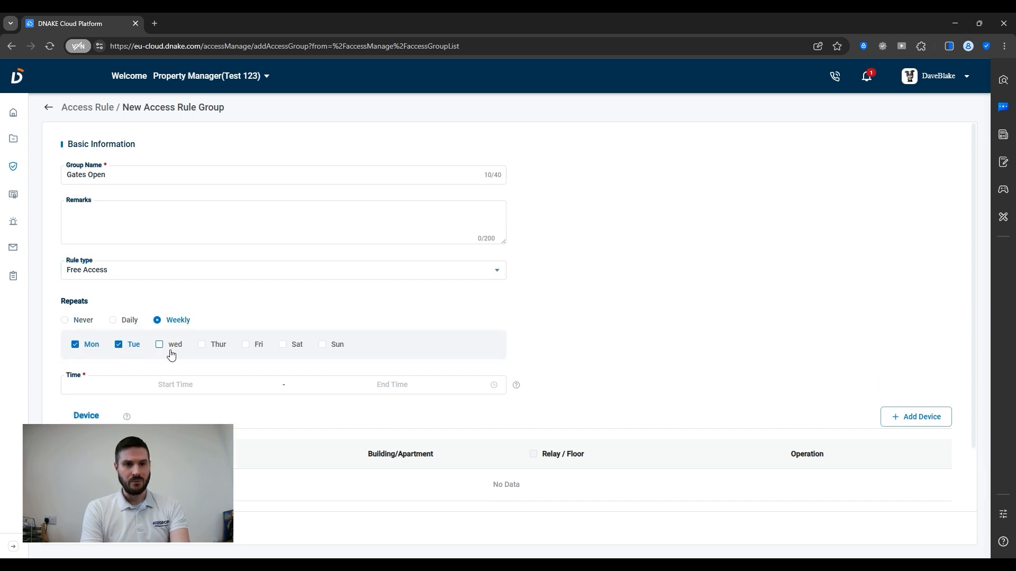
pyautogui.click(168, 351)
pyautogui.click(214, 349)
pyautogui.click(258, 352)
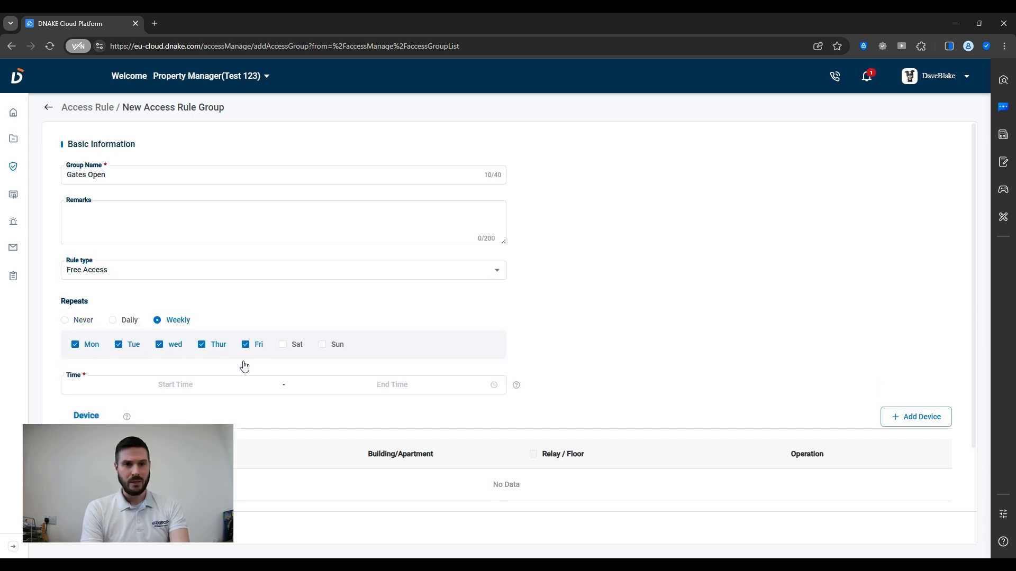
# - Set the rule's time range to 06:00:00–08:00:00
pyautogui.click(172, 383)
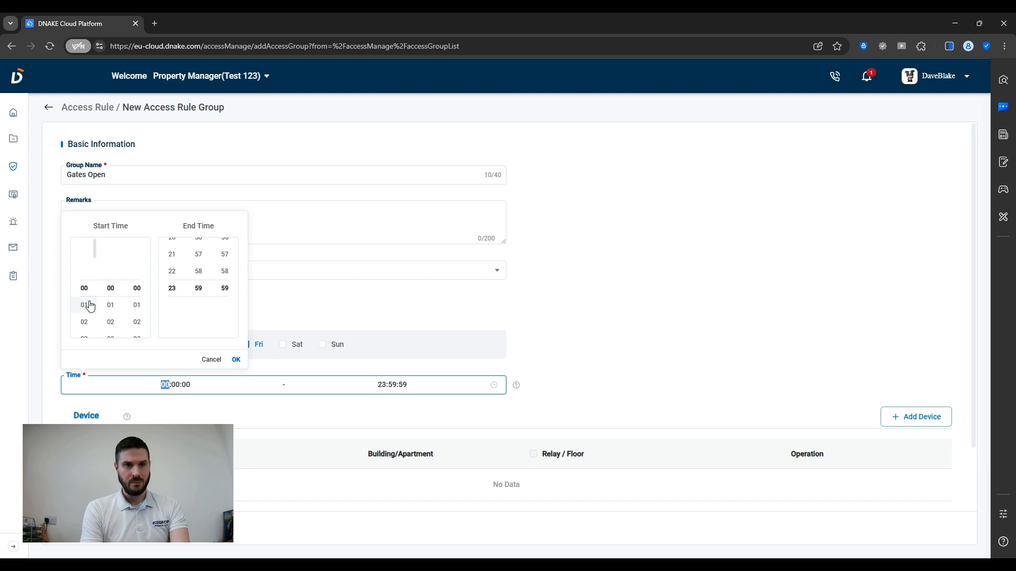
pyautogui.scroll(-3, 87, 304)
pyautogui.scroll(1, 90, 306)
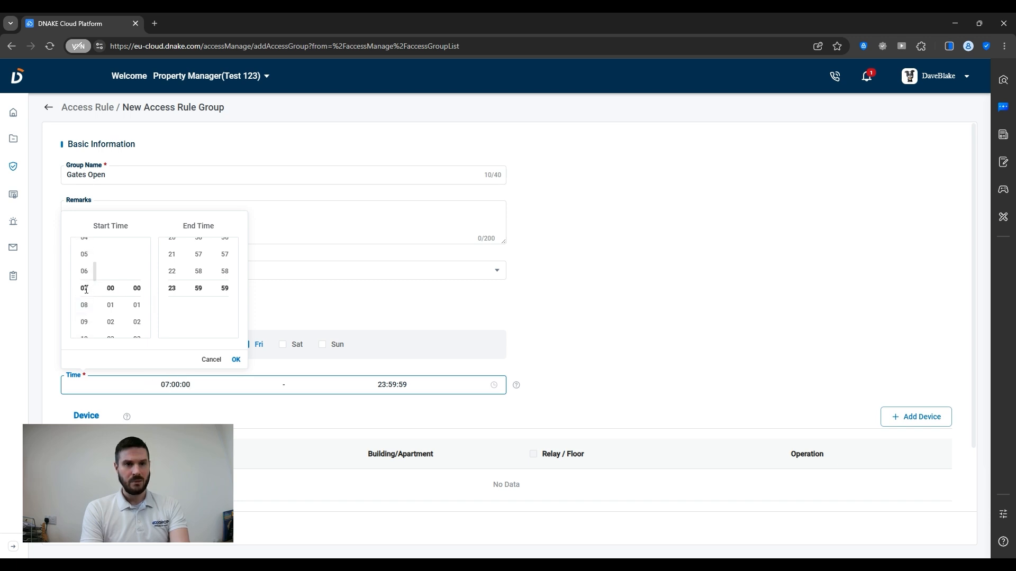
pyautogui.click(85, 271)
pyautogui.scroll(14, 176, 273)
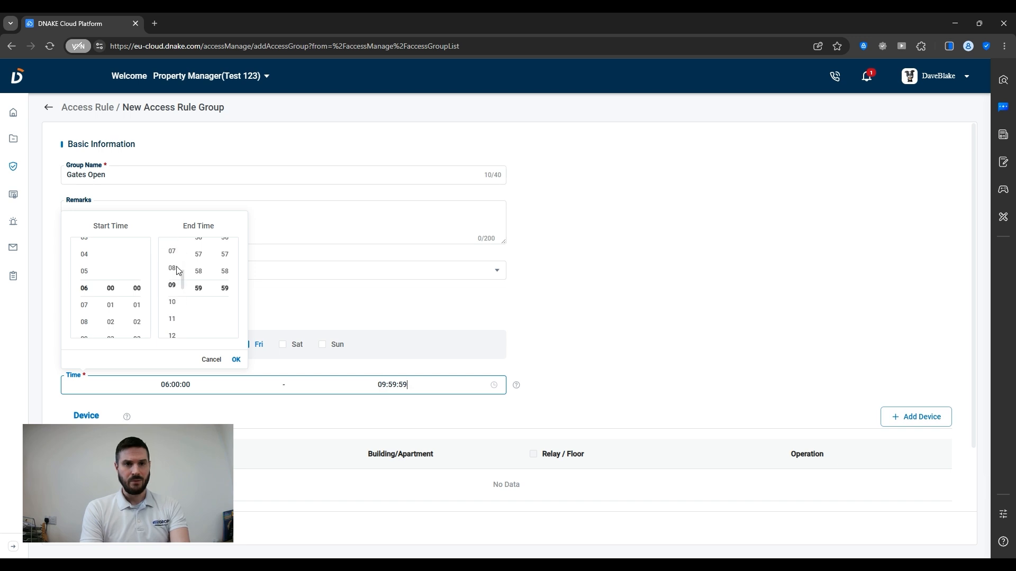
pyautogui.click(176, 273)
pyautogui.scroll(10, 222, 296)
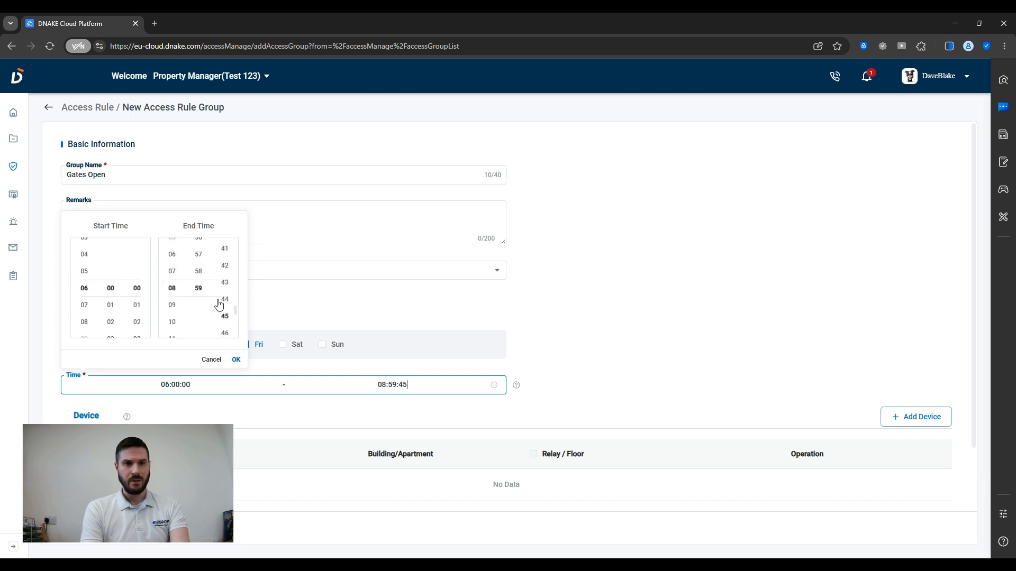
pyautogui.scroll(10, 221, 301)
pyautogui.scroll(20, 203, 283)
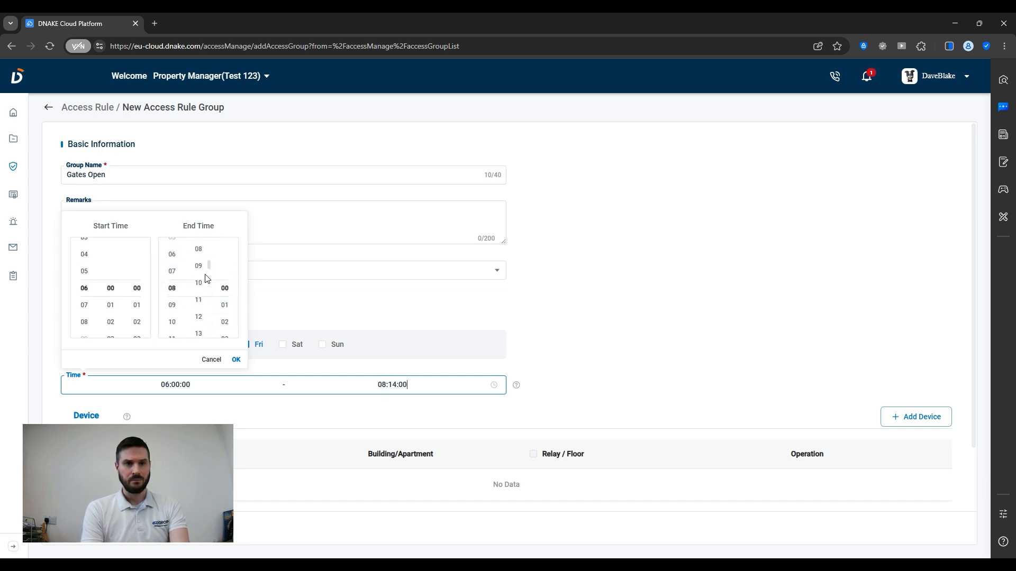
pyautogui.click(288, 295)
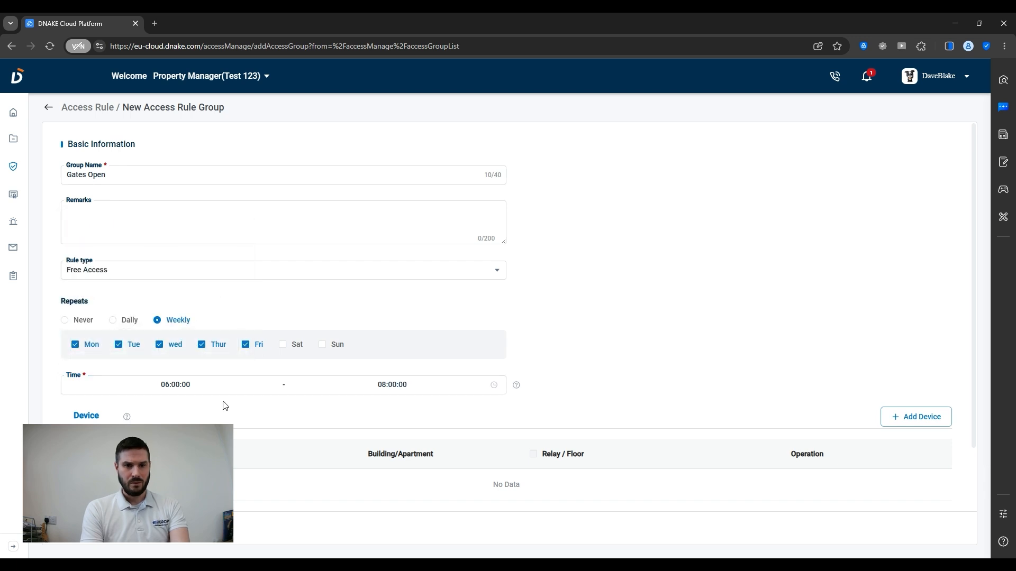
pyautogui.scroll(-1, 221, 411)
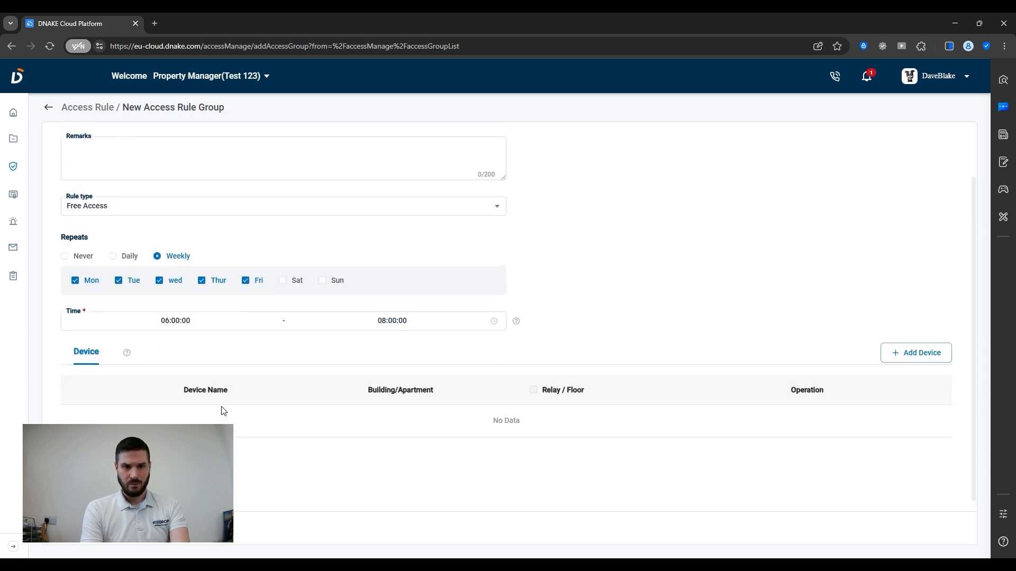
# - Add the S617 Test door station as the device for Gates Open
pyautogui.click(900, 359)
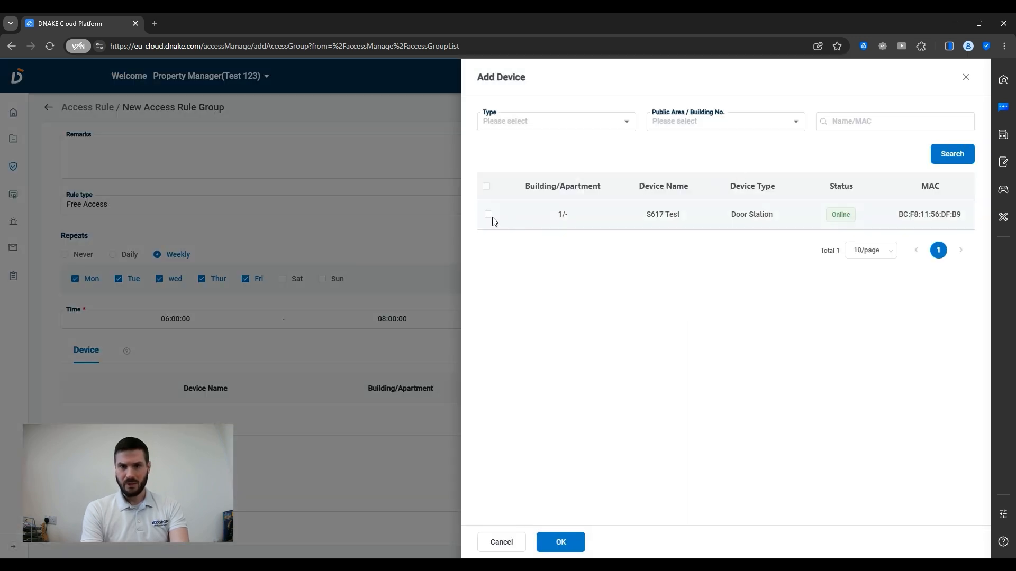
pyautogui.click(489, 216)
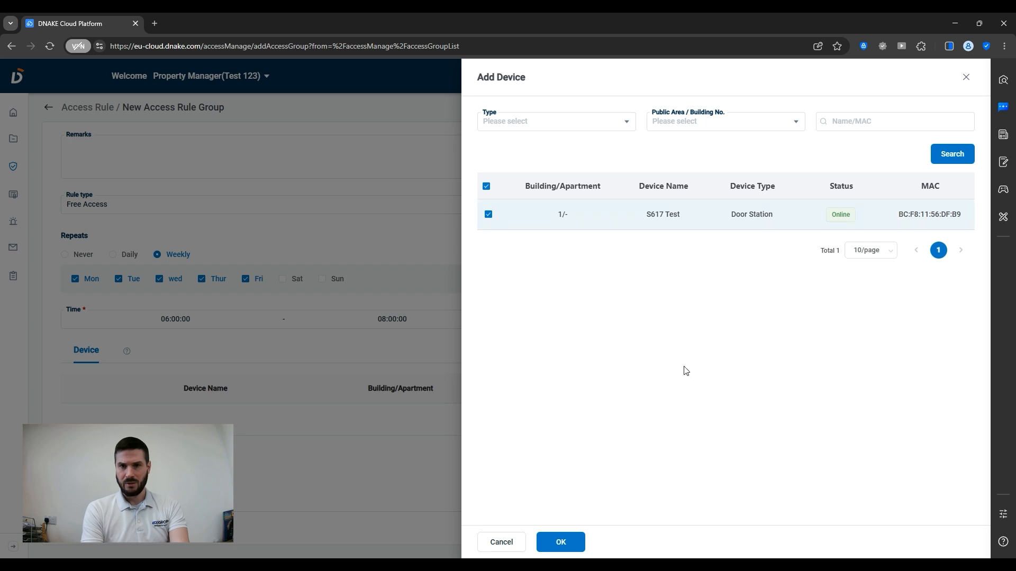
pyautogui.click(554, 543)
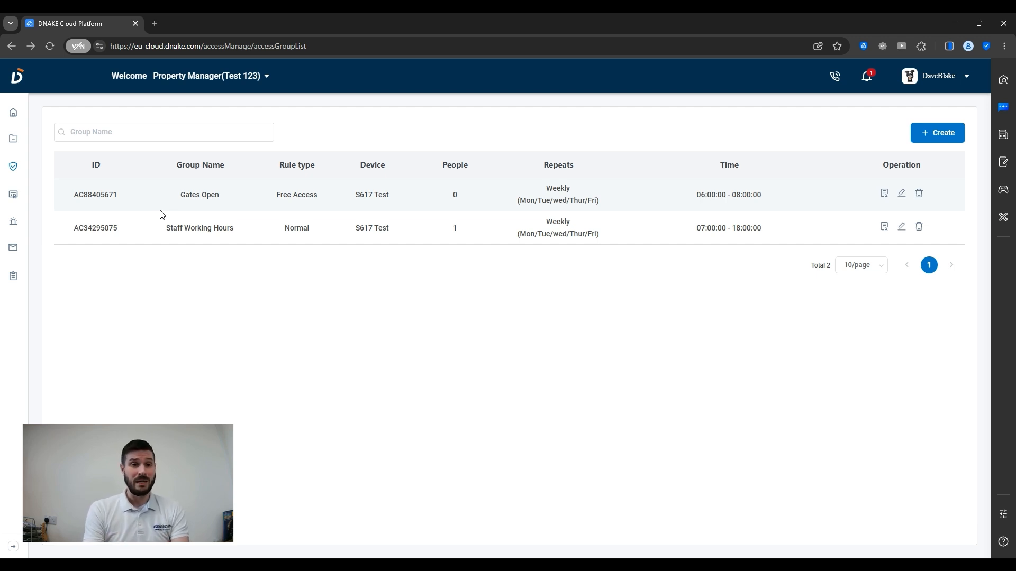
# - Switch to the Reseller/Installer role and view the Add New Property Manager form
pyautogui.moveTo(226, 83)
pyautogui.click(211, 116)
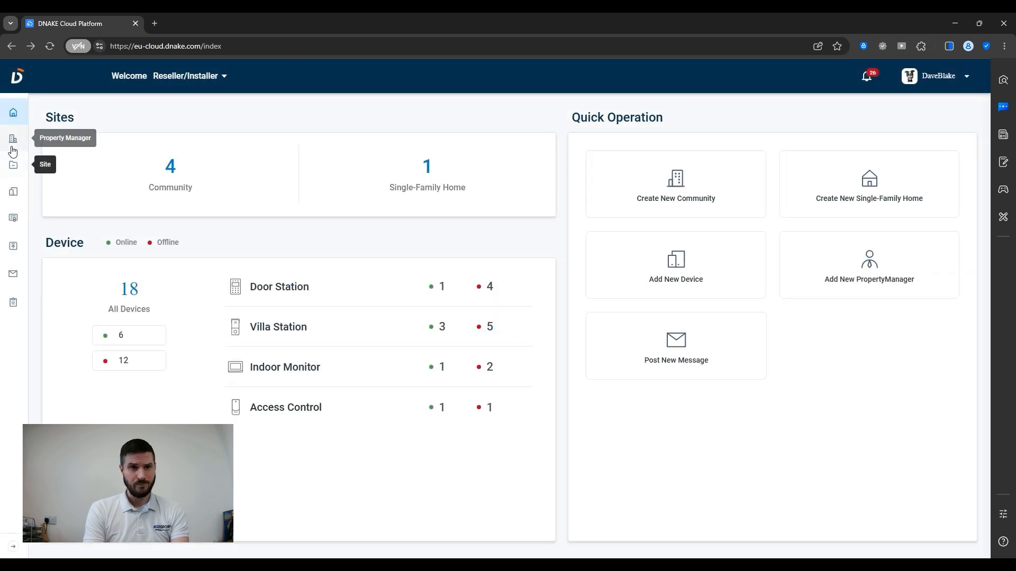
pyautogui.click(15, 141)
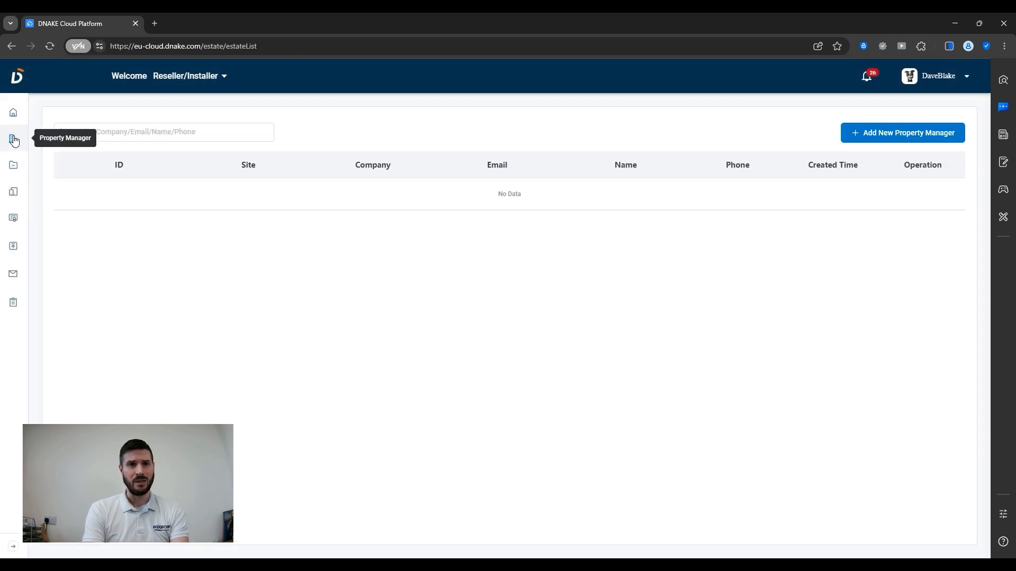
pyautogui.click(862, 132)
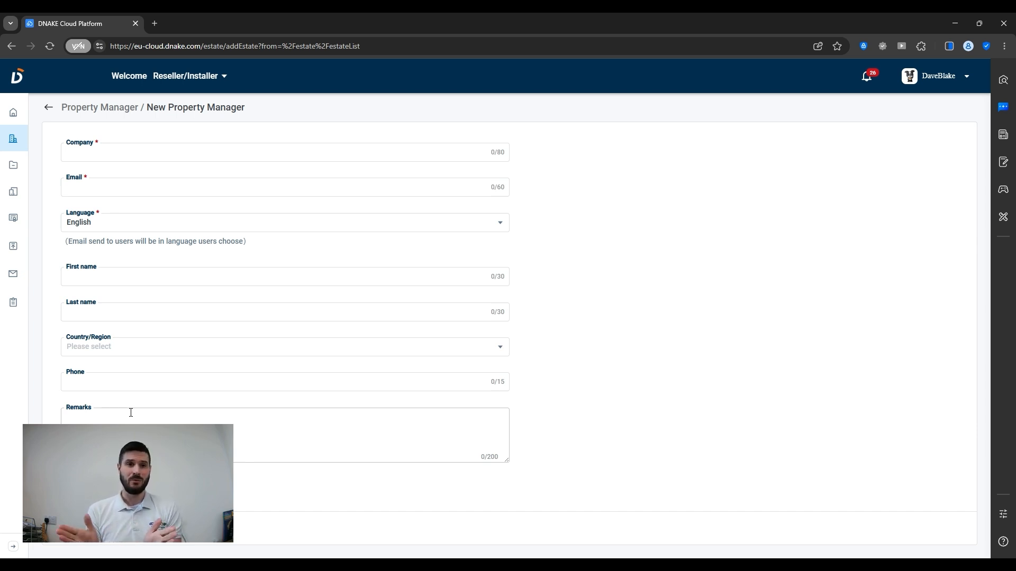
# - Switch back to the Test 123 property manager account
pyautogui.click(204, 79)
pyautogui.moveTo(227, 130)
pyautogui.click(281, 107)
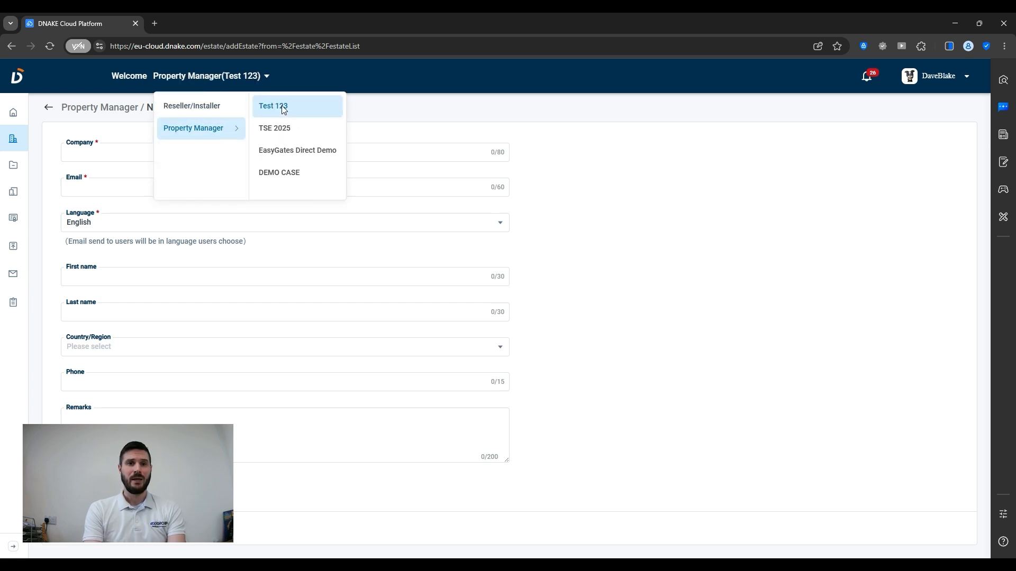